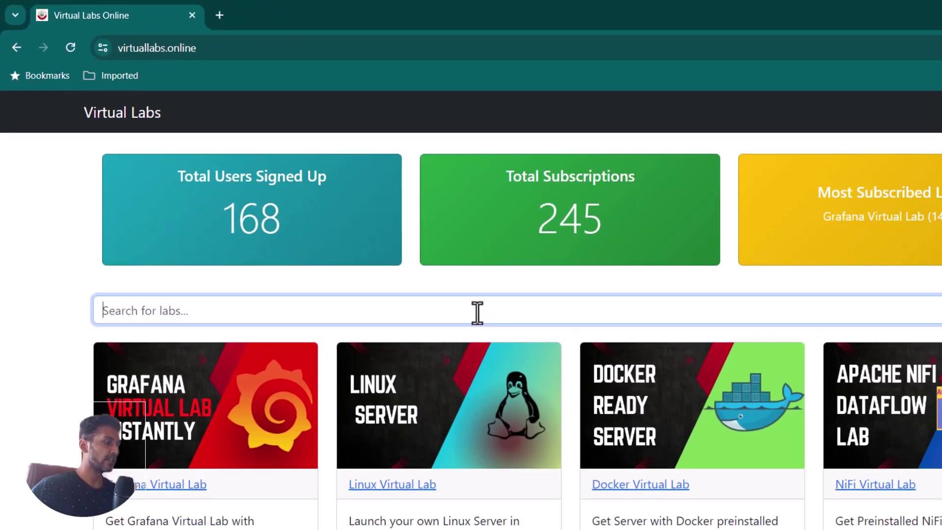
Step: Find the Postgresql Virtual Lab via the 'postg' search and subscribe to its Latest version
{"action": "type", "text": "postg"}
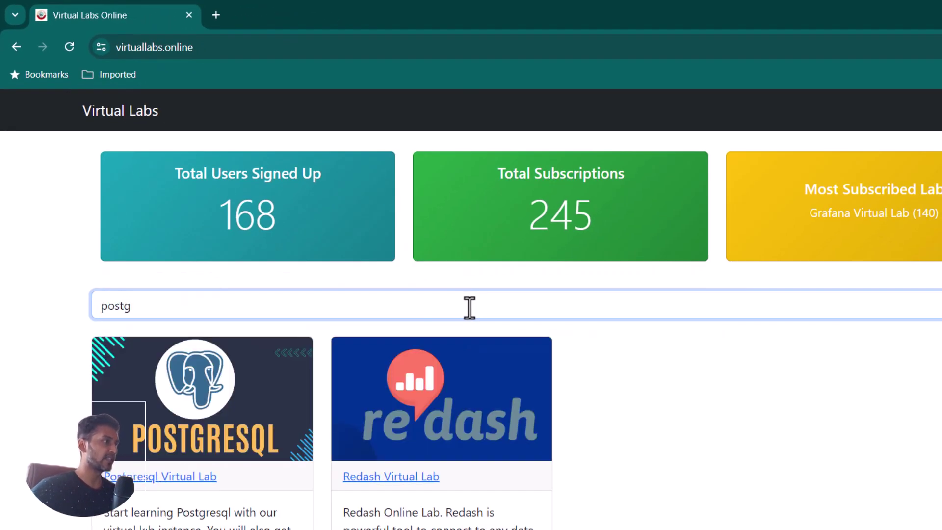
{"action": "scroll", "coordinate": [294, 304], "scroll_direction": "down", "scroll_amount": 1}
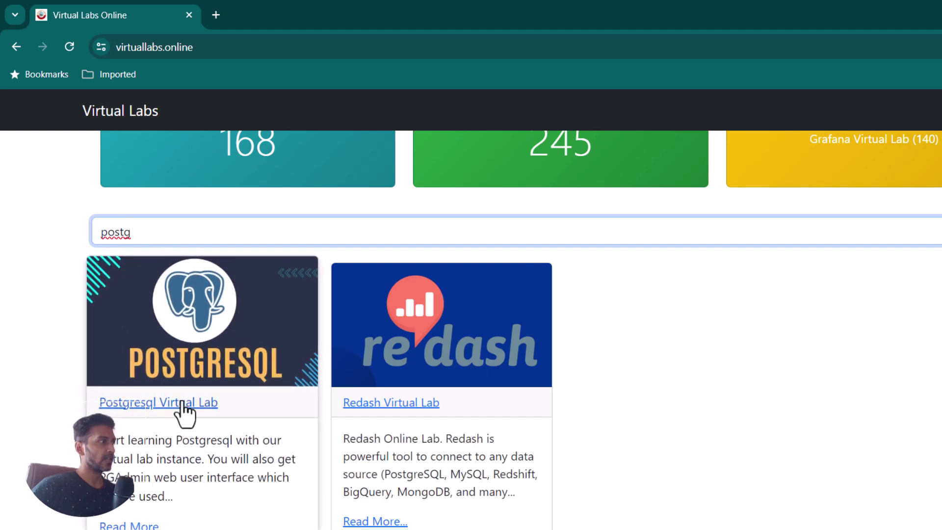
{"action": "left_click", "coordinate": [204, 373]}
{"action": "left_click", "coordinate": [726, 242]}
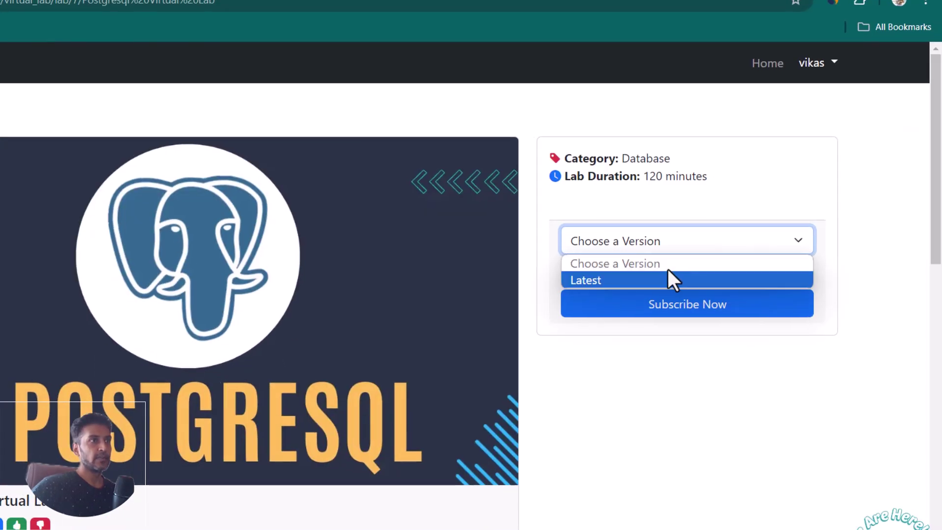
{"action": "left_click", "coordinate": [672, 280]}
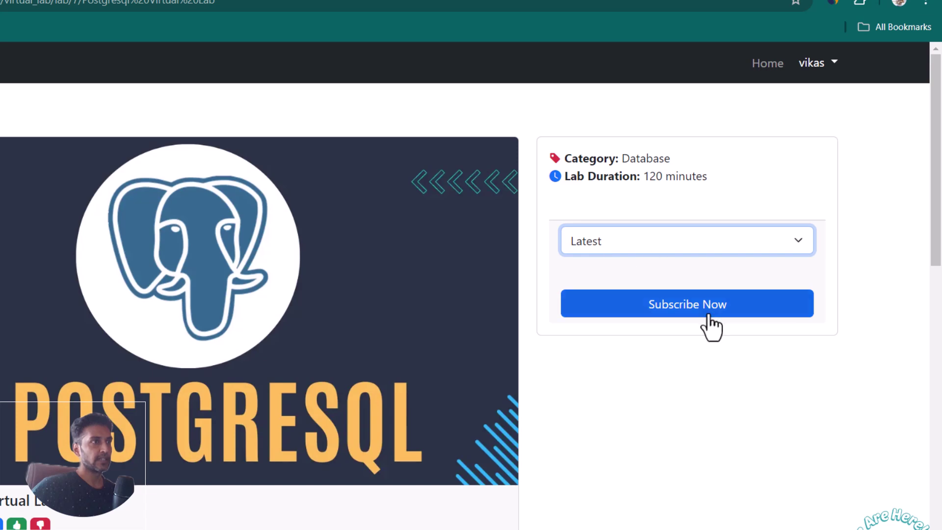
{"action": "left_click", "coordinate": [691, 313]}
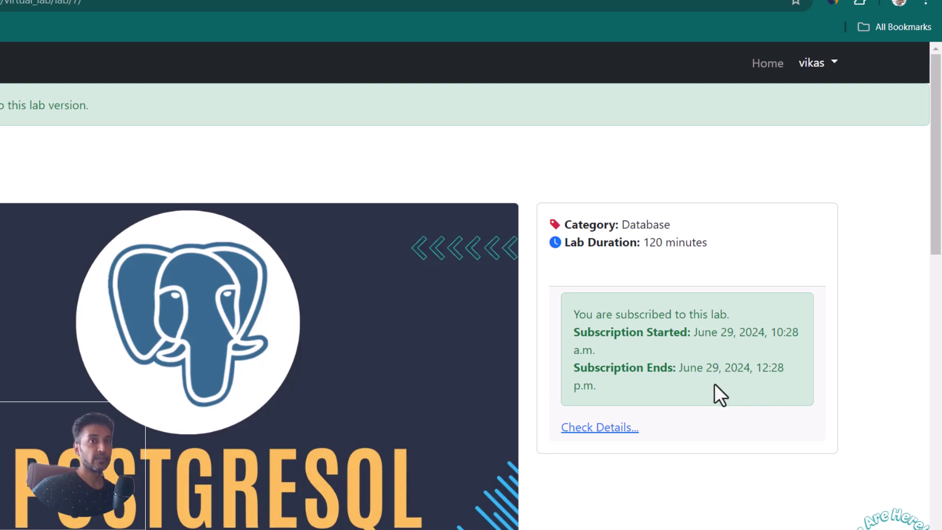
Step: Reload My Labs and look at the actions available for the newest subscription
{"action": "left_click", "coordinate": [612, 431]}
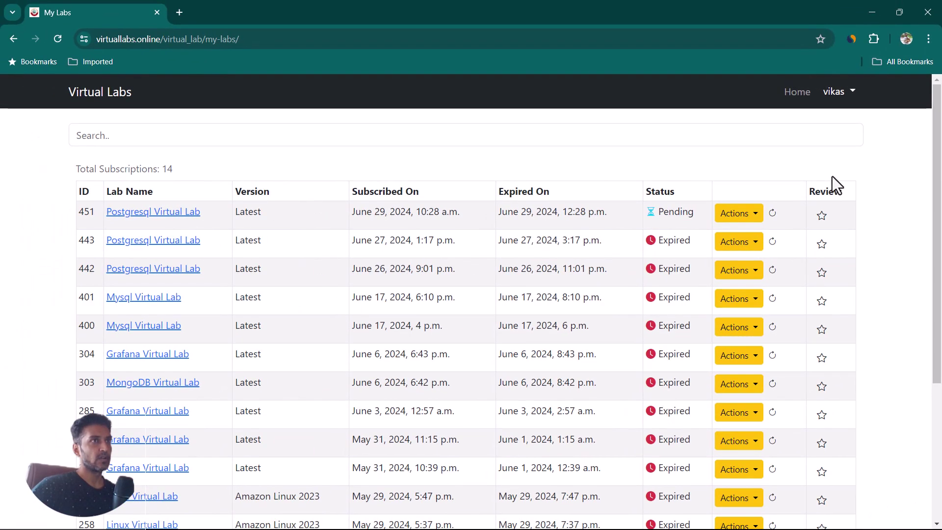
{"action": "left_click", "coordinate": [862, 100]}
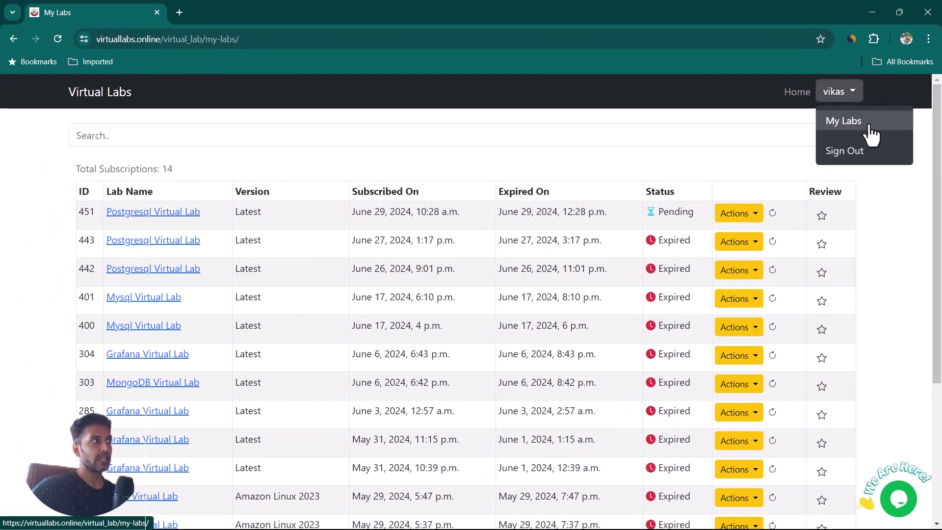
{"action": "left_click", "coordinate": [847, 122]}
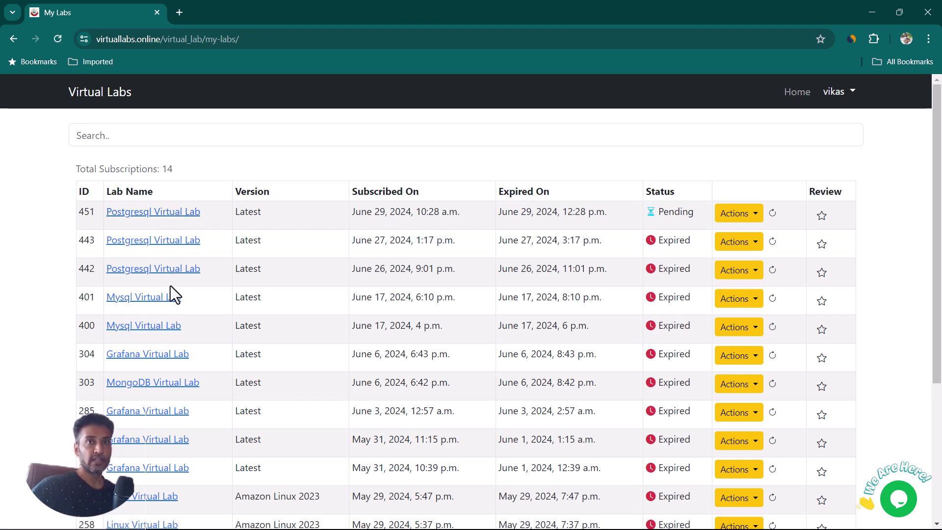
{"action": "left_click", "coordinate": [747, 216]}
{"action": "left_click", "coordinate": [602, 227]}
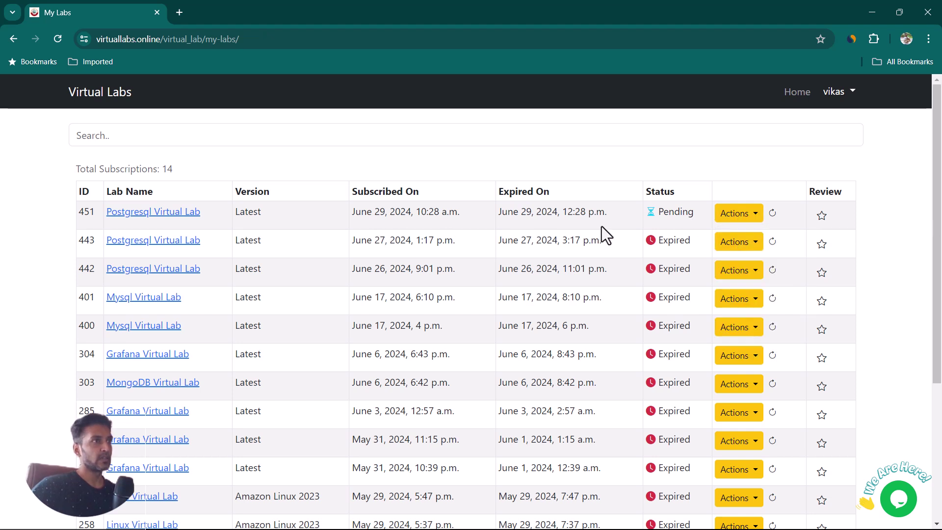
Step: Open the pending Postgresql lab's details and highlight the note about the 90-second wait
{"action": "left_click_drag", "start_coordinate": [688, 212], "coordinate": [674, 212]}
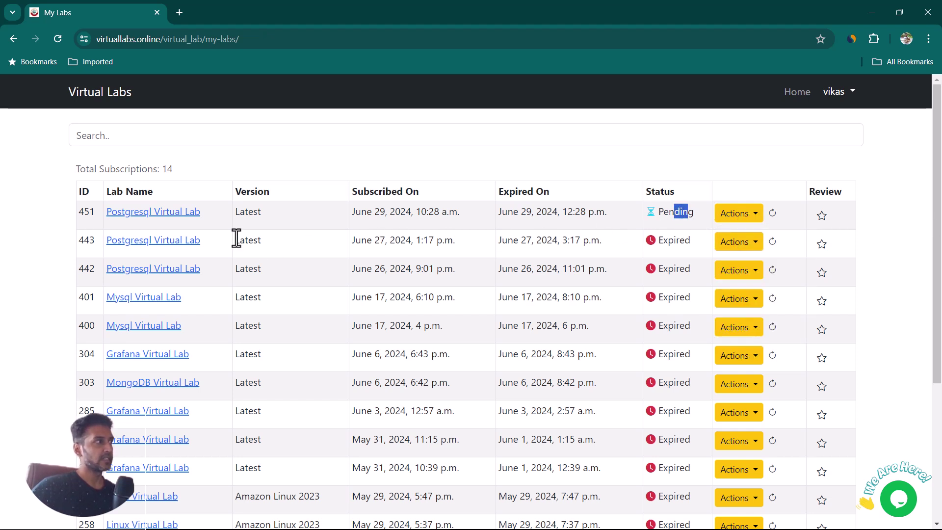
{"action": "left_click", "coordinate": [153, 218]}
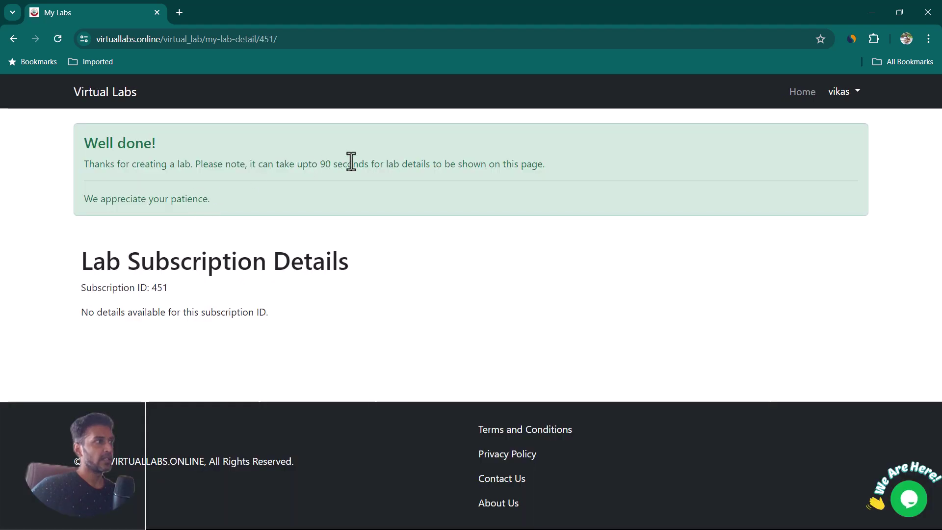
{"action": "left_click_drag", "start_coordinate": [230, 165], "coordinate": [458, 163]}
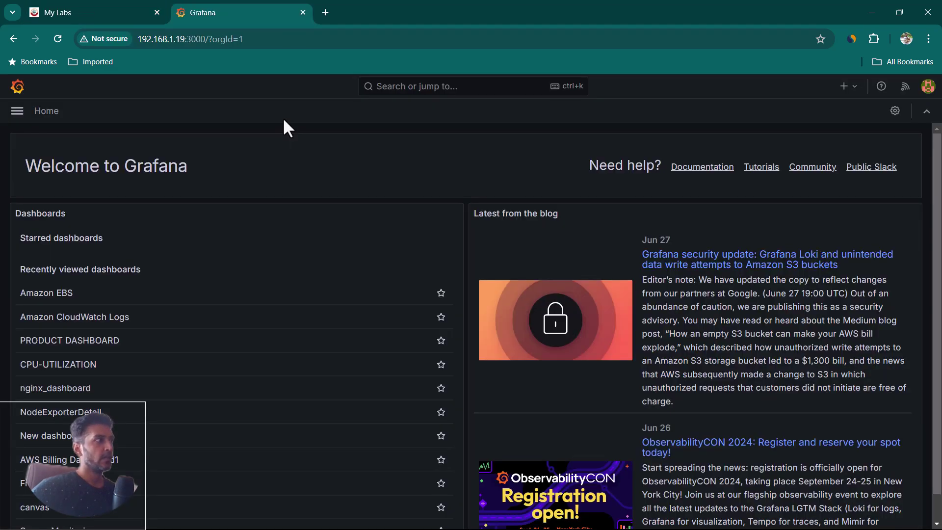
Step: Add a new PostgreSQL data source from Grafana's Connections page
{"action": "left_click", "coordinate": [18, 111]}
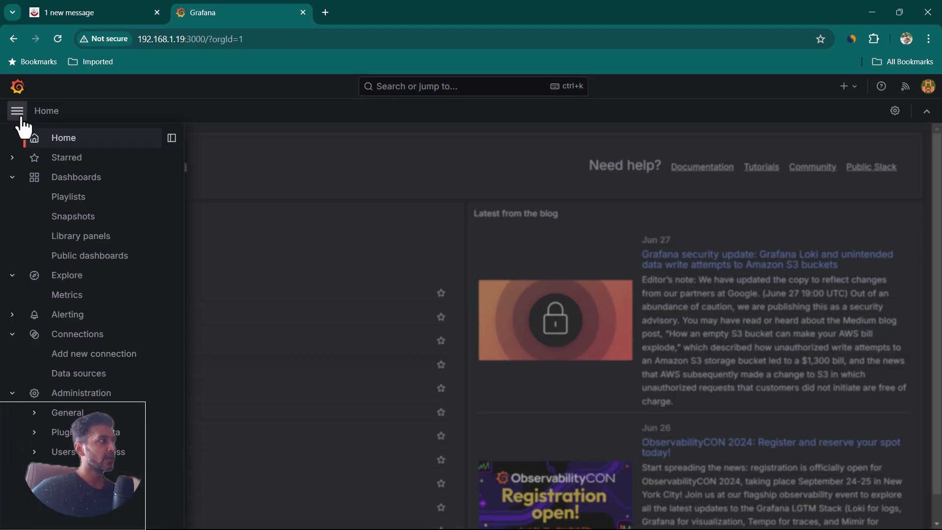
{"action": "left_click", "coordinate": [89, 361]}
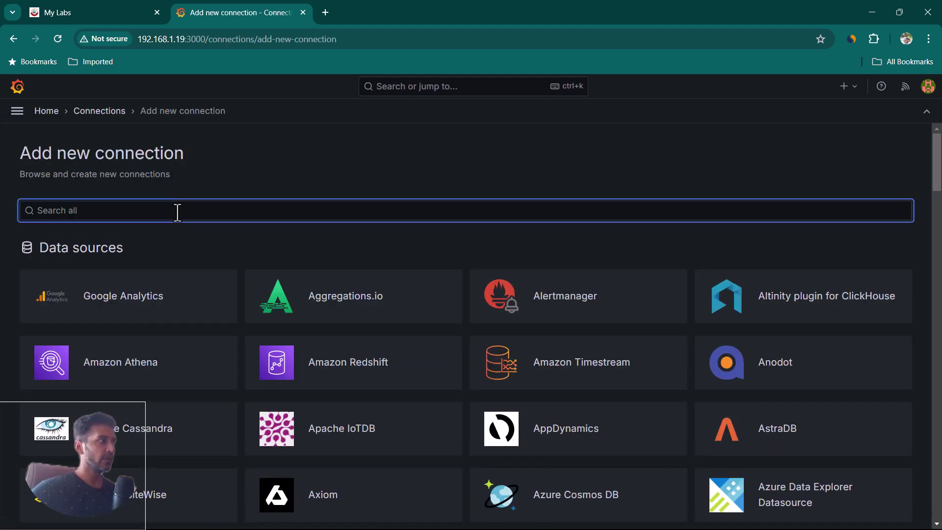
{"action": "type", "text": "psot"}
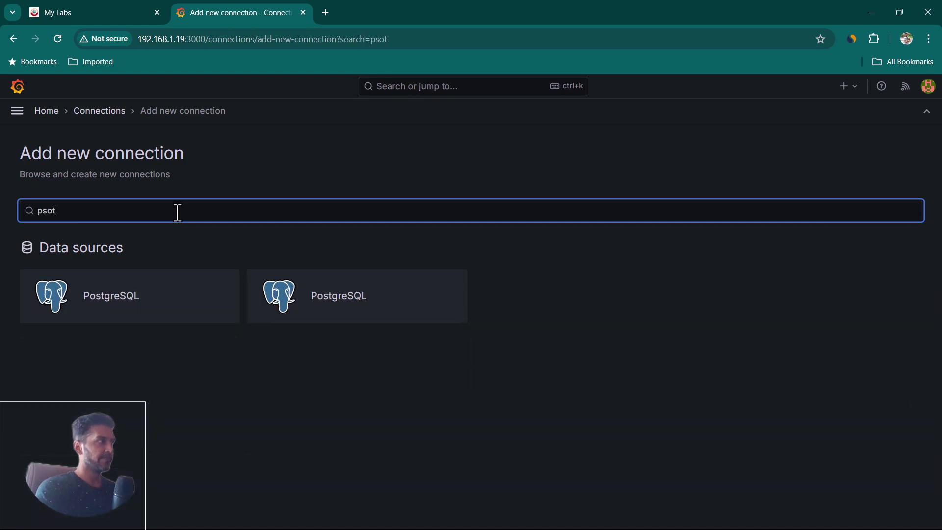
{"action": "left_click", "coordinate": [118, 315]}
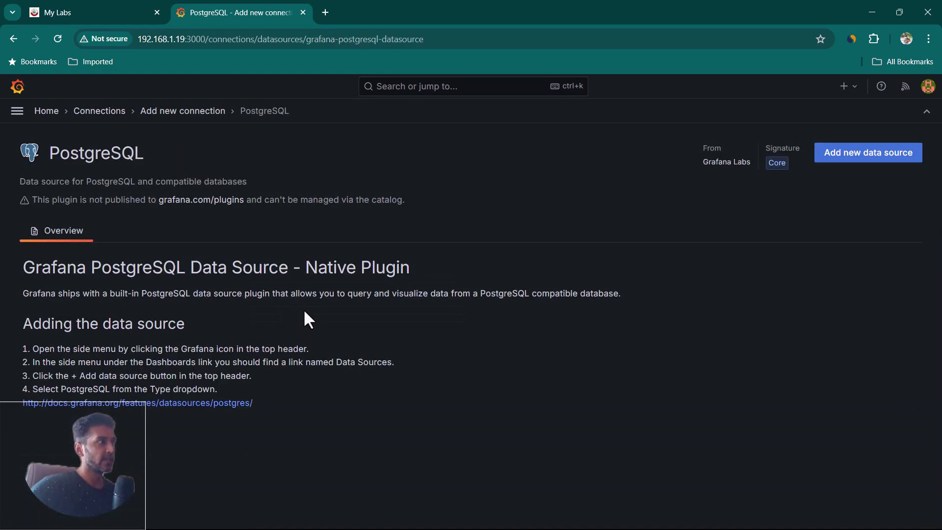
{"action": "left_click", "coordinate": [870, 163]}
Step: Rename the data source to 'demo-postgresql' and go back to the lab details tab
{"action": "left_click_drag", "start_coordinate": [250, 193], "coordinate": [80, 213]}
{"action": "type", "text": "dem"}
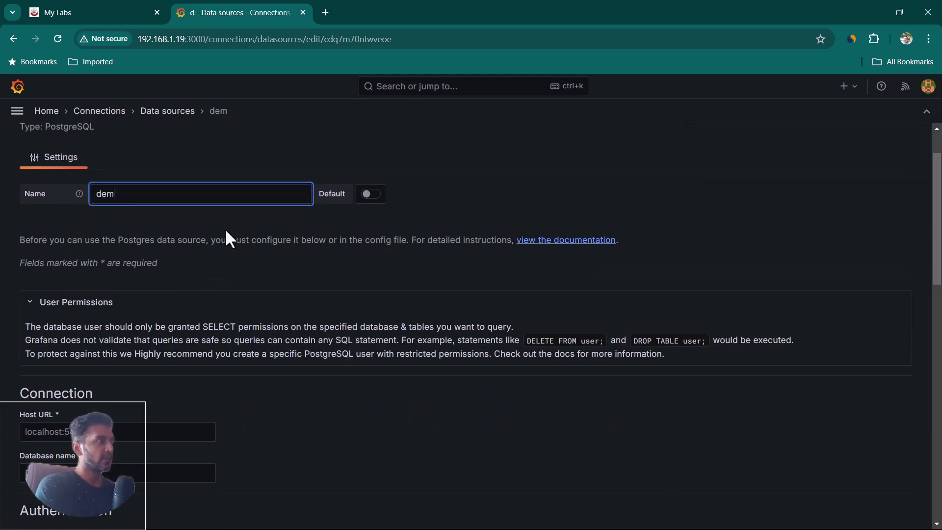
{"action": "type", "text": "o-postgresql"}
{"action": "scroll", "coordinate": [227, 235], "scroll_direction": "down", "scroll_amount": 4}
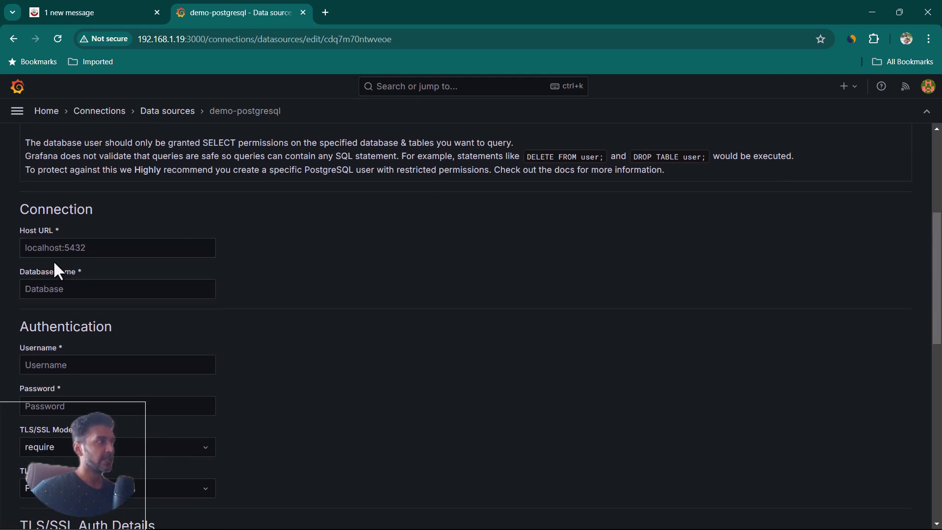
{"action": "left_click", "coordinate": [85, 11]}
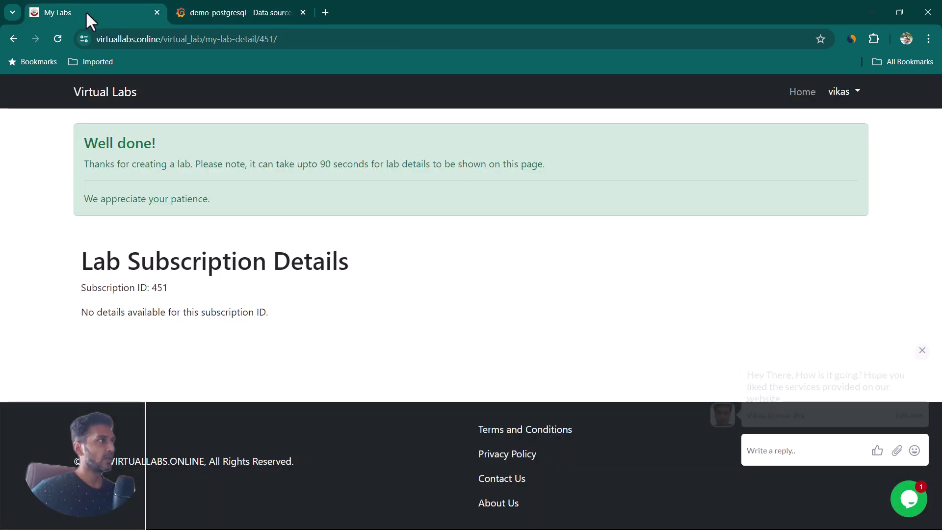
Step: Reload the lab details page until the PostgreSQL and pgAdmin connection details appear
{"action": "left_click", "coordinate": [58, 39]}
{"action": "scroll", "coordinate": [302, 289], "scroll_direction": "down", "scroll_amount": 1}
{"action": "scroll", "coordinate": [302, 290], "scroll_direction": "down", "scroll_amount": 2}
{"action": "scroll", "coordinate": [300, 297], "scroll_direction": "up", "scroll_amount": 3}
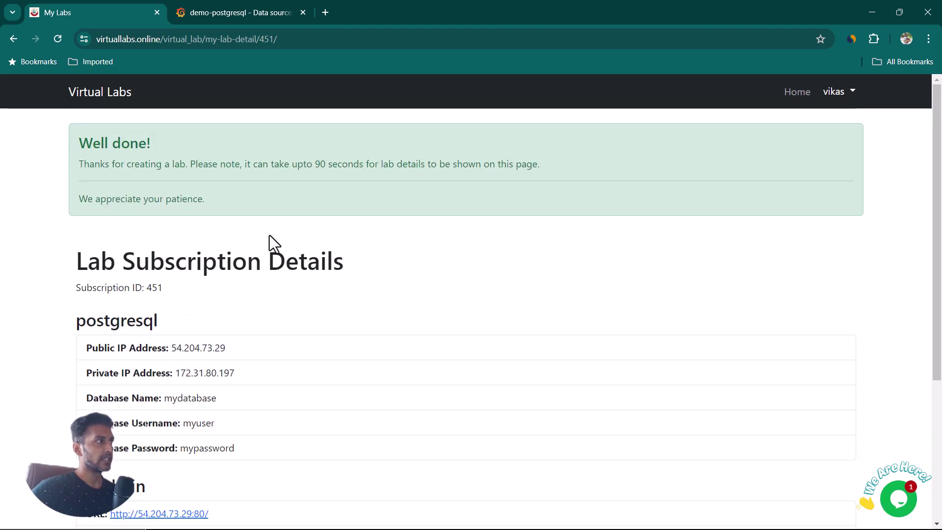
{"action": "scroll", "coordinate": [264, 326], "scroll_direction": "down", "scroll_amount": 3}
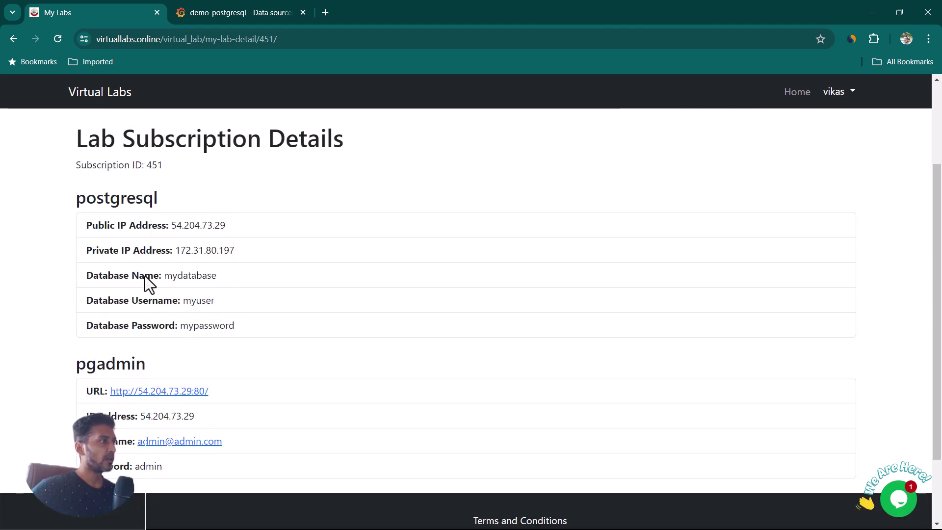
{"action": "left_click", "coordinate": [227, 17]}
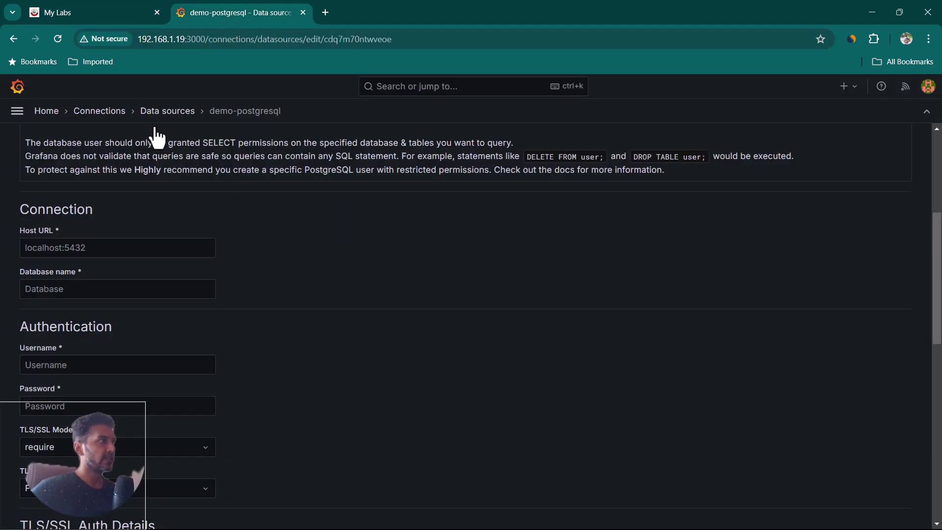
{"action": "left_click", "coordinate": [122, 21]}
Step: Open the pgAdmin URL from the lab details in a new tab
{"action": "scroll", "coordinate": [157, 392], "scroll_direction": "down", "scroll_amount": 2}
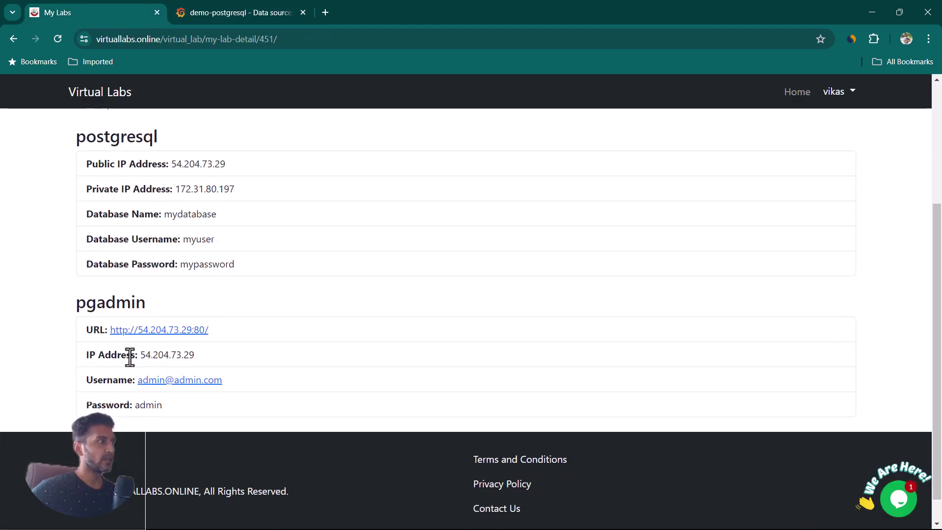
{"action": "right_click", "coordinate": [169, 339]}
{"action": "left_click", "coordinate": [228, 349]}
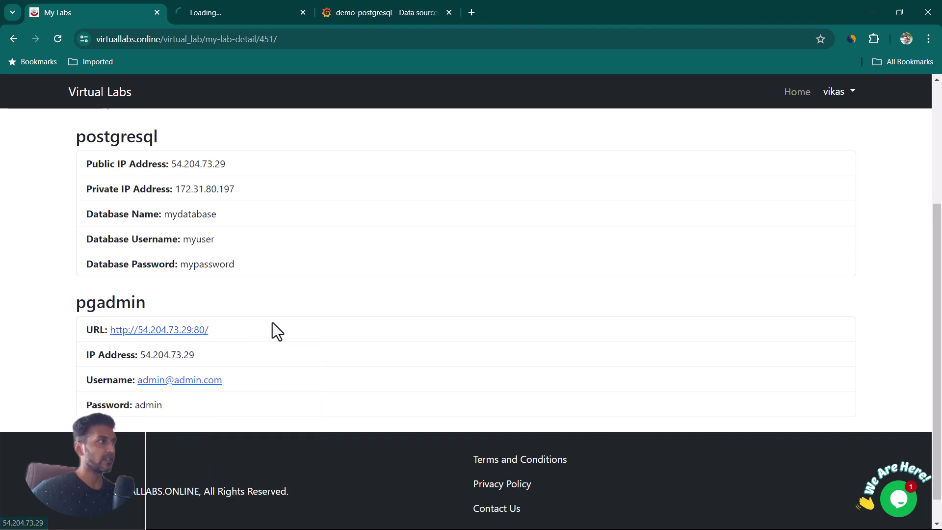
Step: Sign in to pgAdmin 4 at 54.204.73.29 with the pgAdmin username and password from the lab page
{"action": "left_click", "coordinate": [211, 14]}
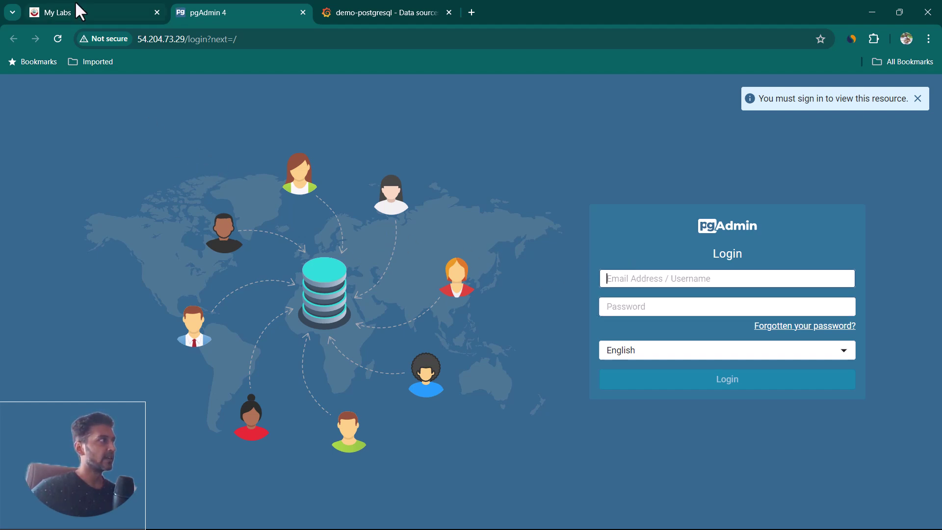
{"action": "left_click", "coordinate": [85, 14]}
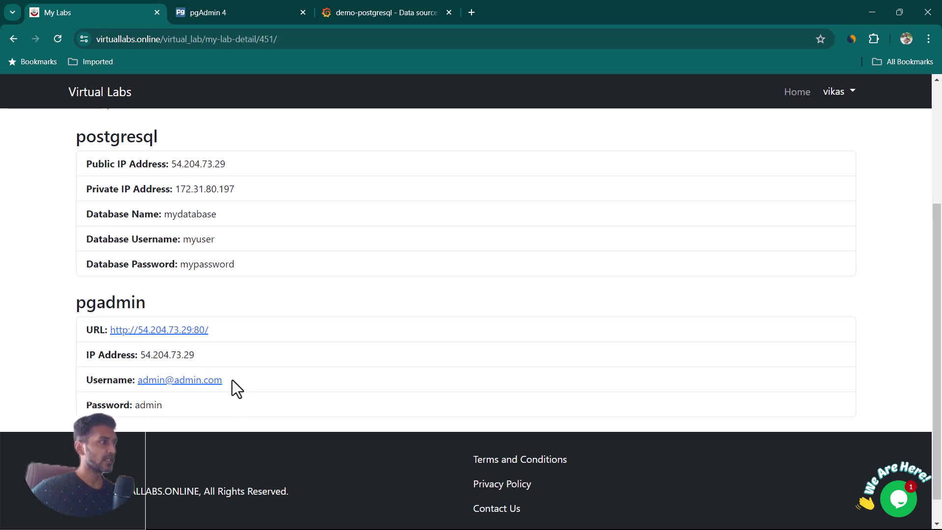
{"action": "left_click_drag", "start_coordinate": [224, 381], "coordinate": [139, 384]}
{"action": "key", "text": "ctrl+c"}
{"action": "key", "text": "ctrl+Tab"}
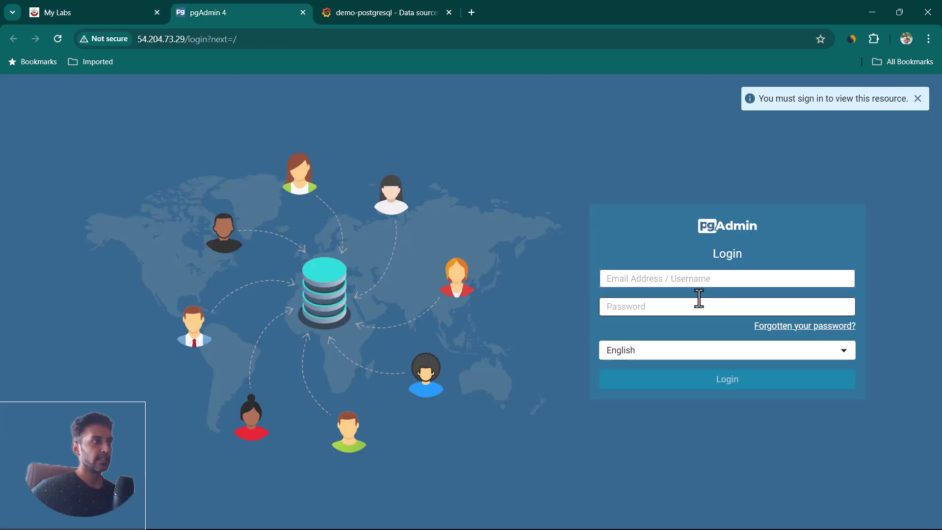
{"action": "key", "text": "ctrl+v"}
{"action": "left_click", "coordinate": [692, 311]}
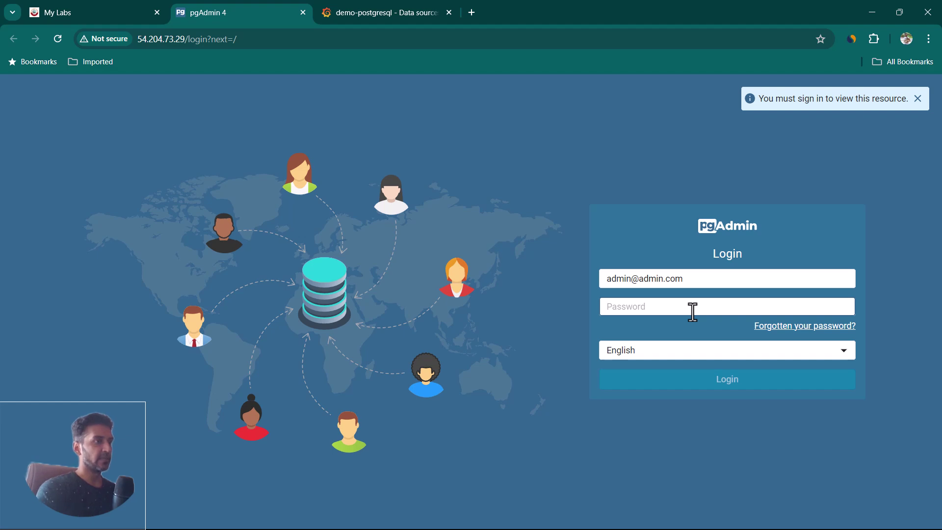
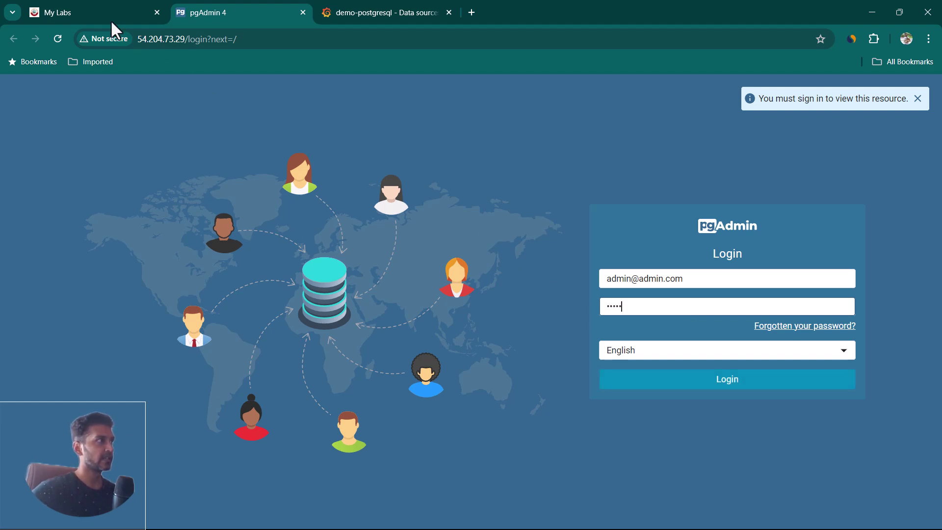
{"action": "left_click", "coordinate": [111, 19]}
{"action": "double_click", "coordinate": [151, 404]}
{"action": "left_click", "coordinate": [244, 10]}
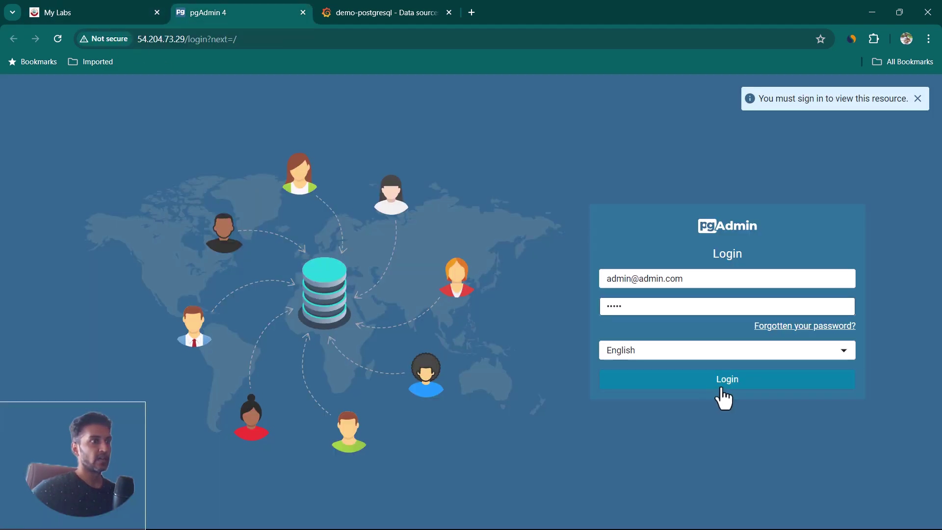
{"action": "left_click", "coordinate": [720, 386]}
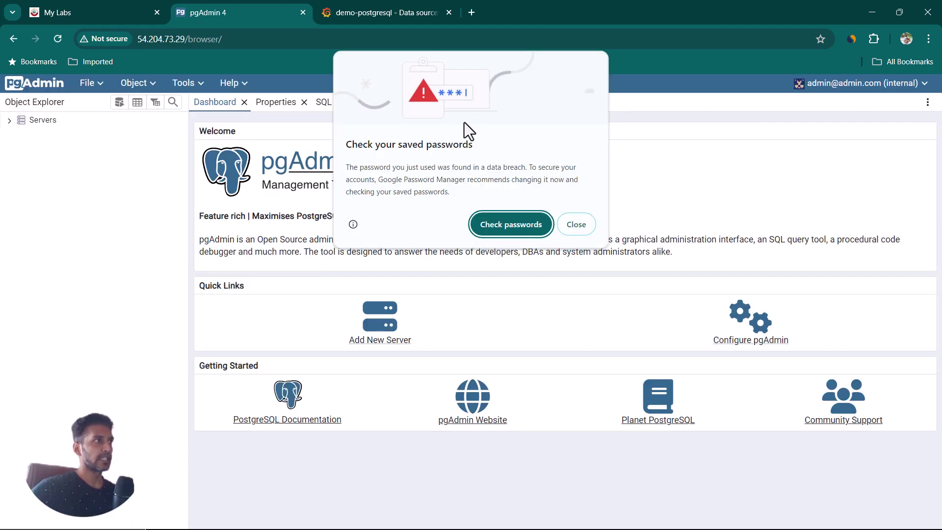
Step: Start registering a new server named 'pgadmin-demo'
{"action": "left_click", "coordinate": [578, 225]}
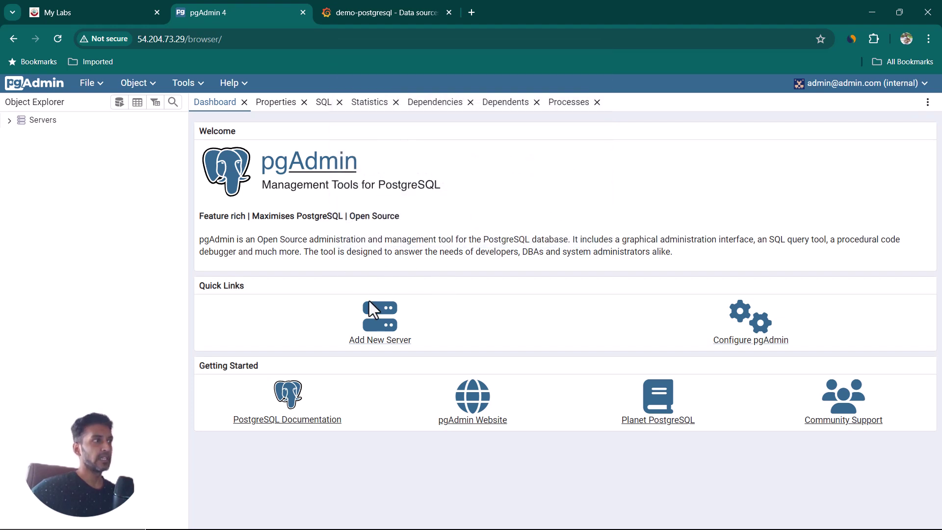
{"action": "left_click", "coordinate": [386, 334]}
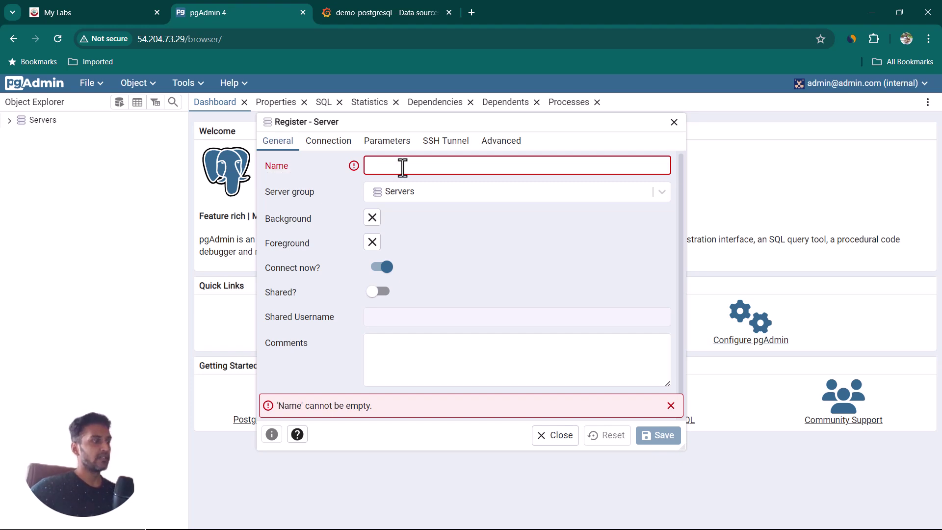
{"action": "type", "text": "pg"}
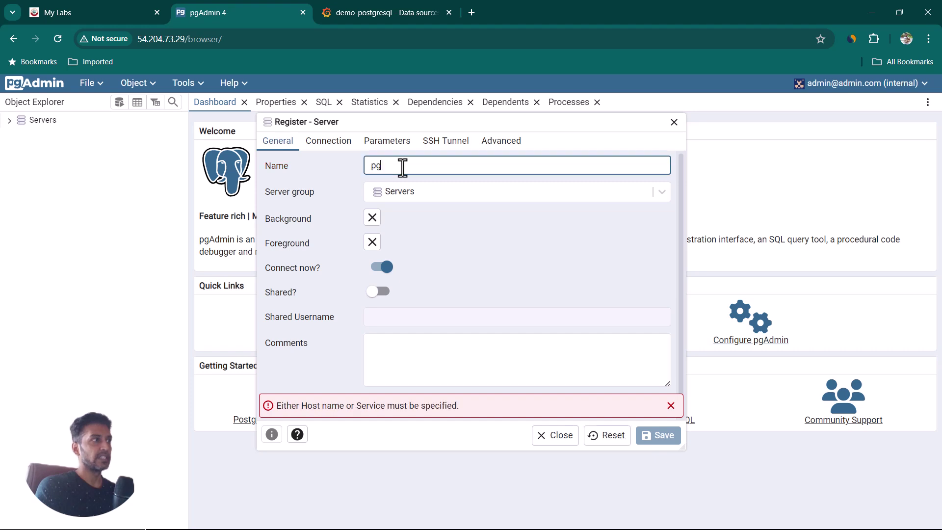
{"action": "type", "text": "admin-demo"}
{"action": "left_click", "coordinate": [328, 142]}
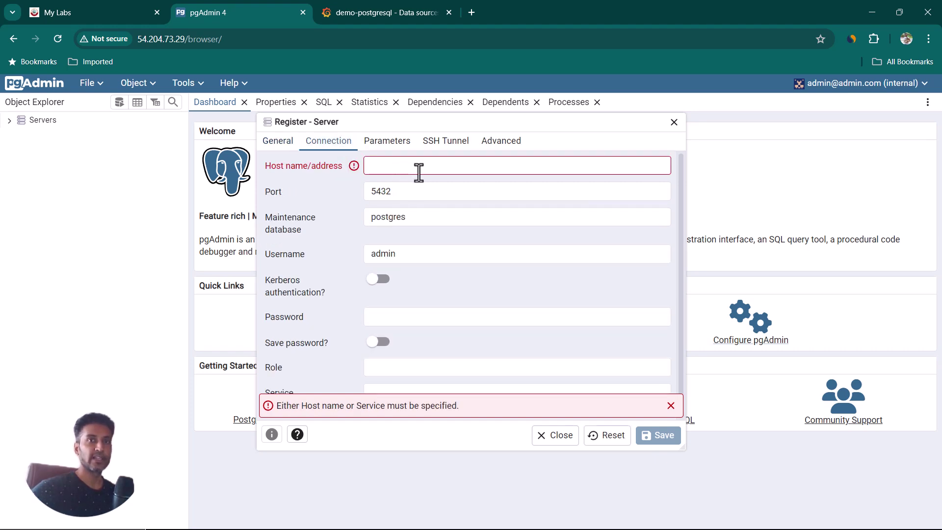
Step: Set the server's host to the lab's public IP 54.204.73.29 with port 5432
{"action": "left_click", "coordinate": [107, 11]}
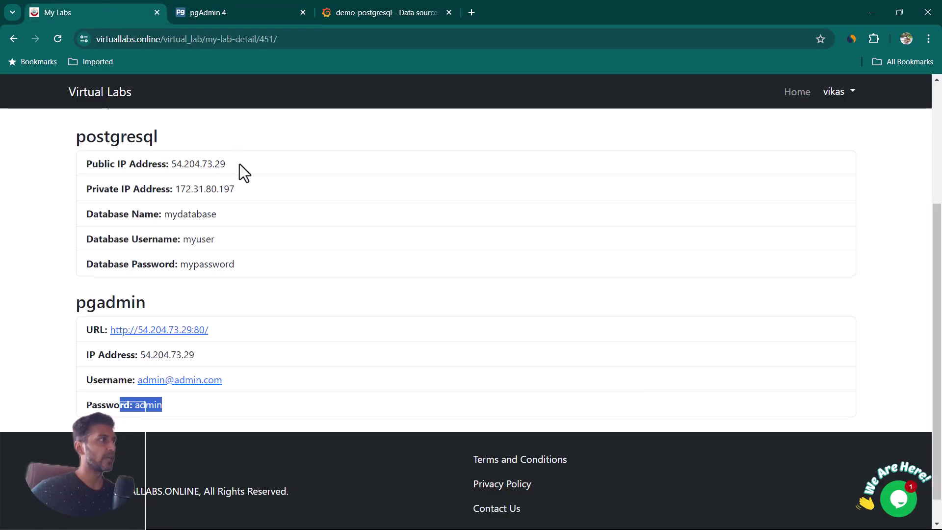
{"action": "left_click_drag", "start_coordinate": [226, 164], "coordinate": [170, 172]}
{"action": "key", "text": "ctrl+c"}
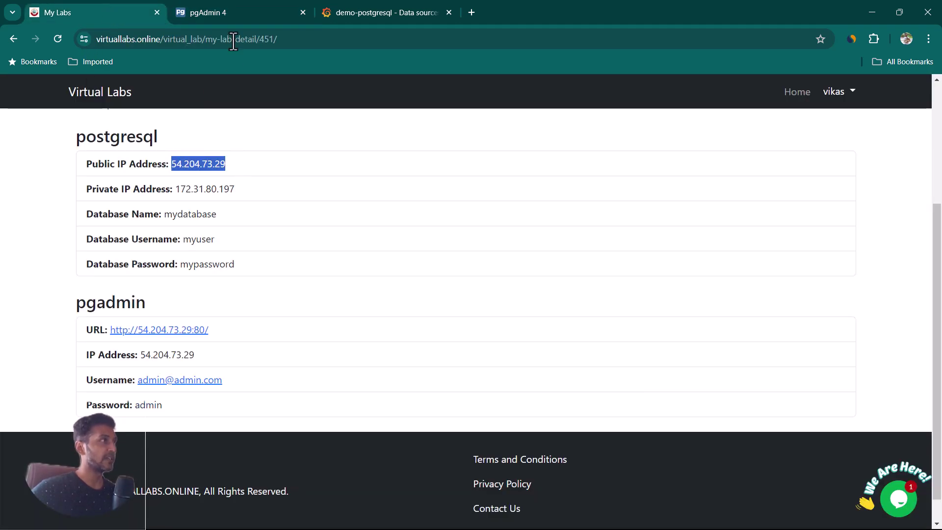
{"action": "left_click", "coordinate": [211, 13]}
{"action": "left_click", "coordinate": [405, 169]}
{"action": "key", "text": "ctrl+v"}
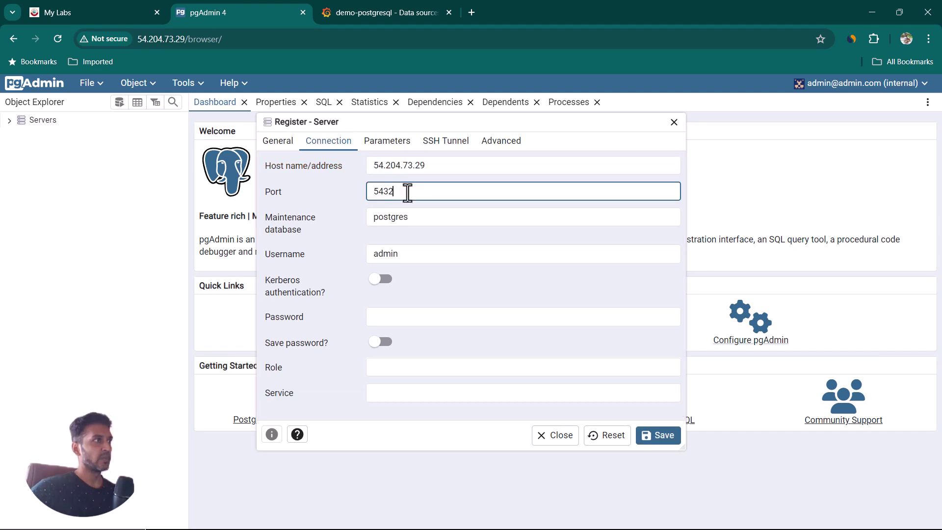
{"action": "double_click", "coordinate": [406, 190]}
Step: Enter the lab's database username and password, then save the server registration
{"action": "left_click", "coordinate": [114, 13]}
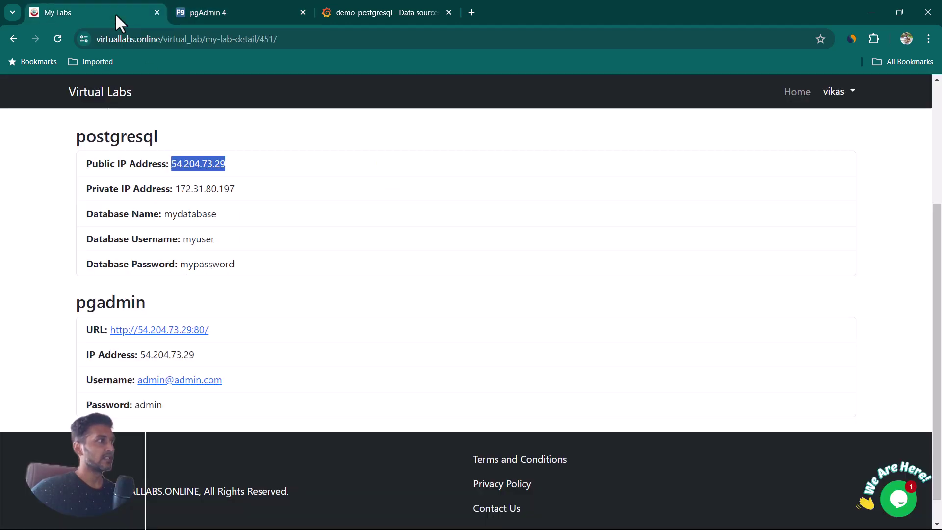
{"action": "left_click", "coordinate": [212, 13]}
{"action": "key", "text": "Tab"}
{"action": "key", "text": "Tab"}
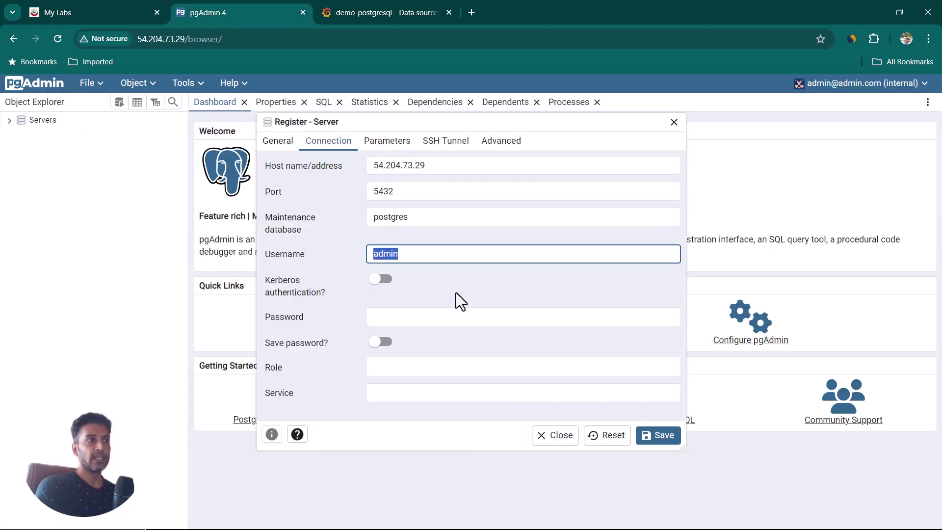
{"action": "type", "text": "myuser"}
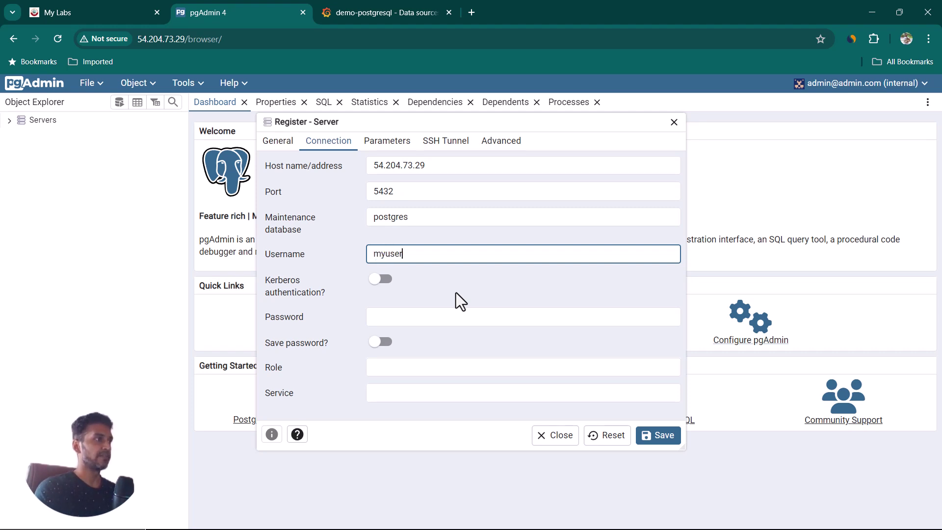
{"action": "key", "text": "ctrl+a"}
{"action": "left_click", "coordinate": [110, 8]}
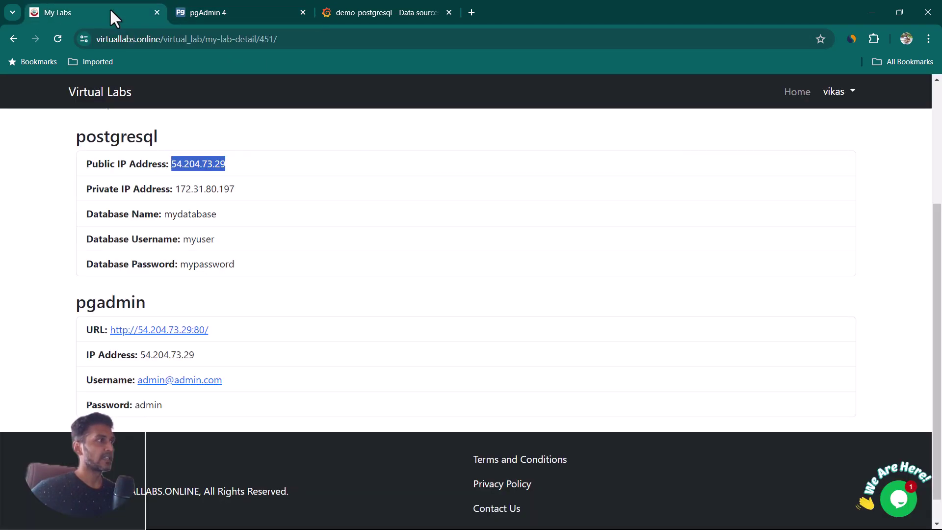
{"action": "left_click_drag", "start_coordinate": [216, 239], "coordinate": [180, 239]}
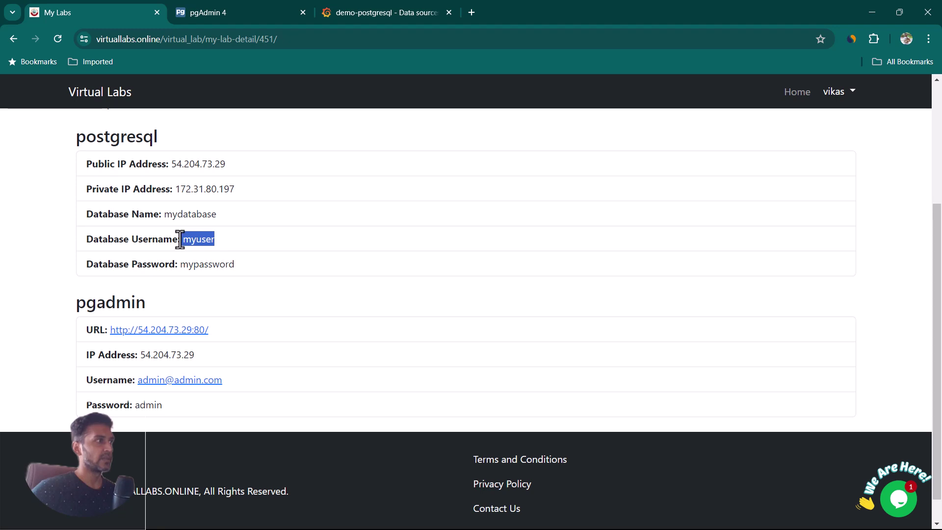
{"action": "left_click_drag", "start_coordinate": [239, 269], "coordinate": [182, 268]}
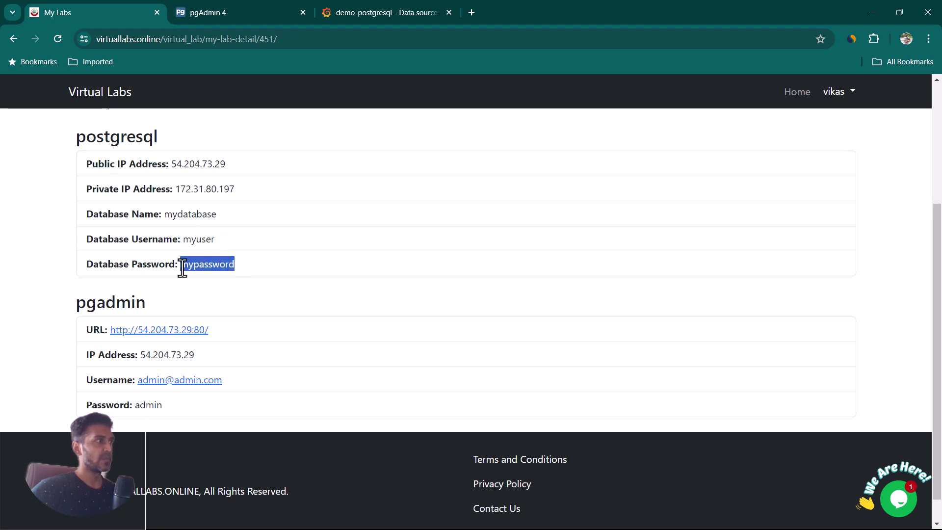
{"action": "left_click", "coordinate": [221, 20]}
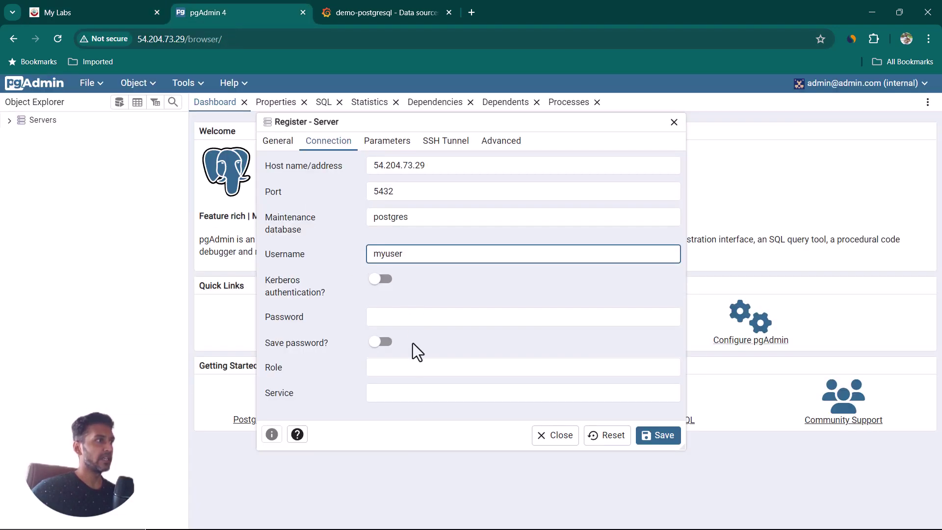
{"action": "left_click", "coordinate": [420, 316]}
{"action": "key", "text": "ctrl+v"}
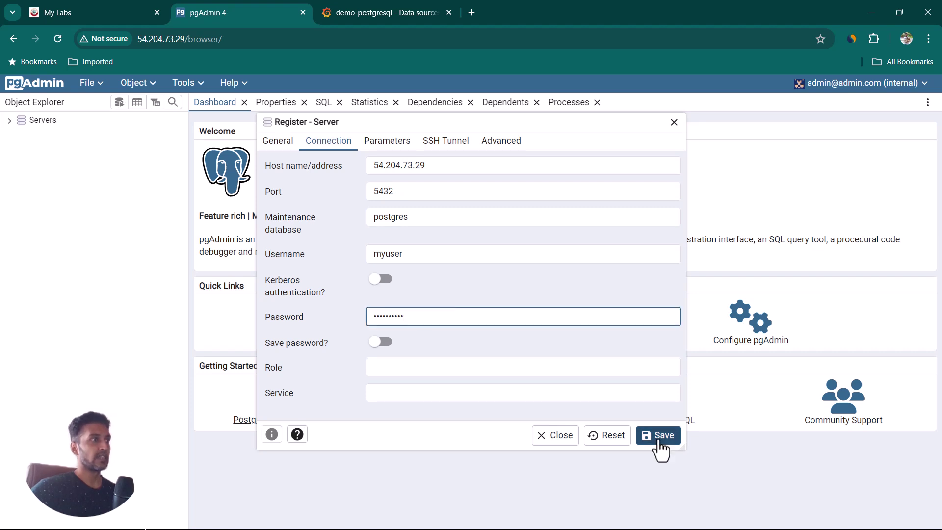
{"action": "left_click", "coordinate": [659, 443]}
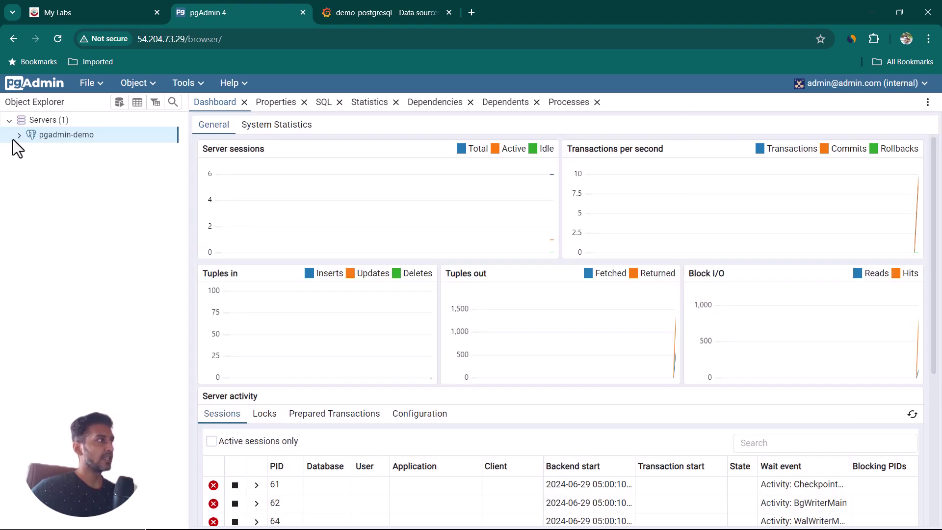
Step: Expand pgadmin-demo > Databases > mydatabase > Schemas > public > Tables in Object Explorer
{"action": "left_click", "coordinate": [17, 137]}
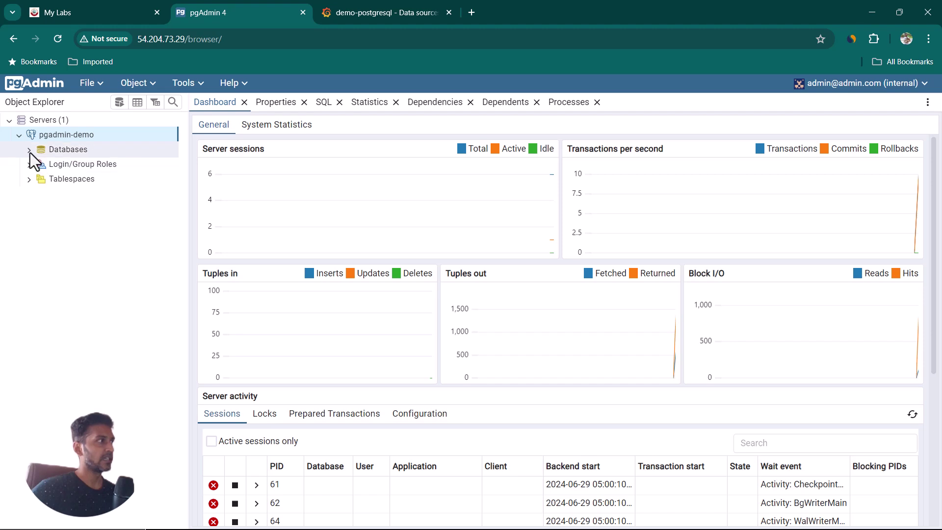
{"action": "left_click", "coordinate": [69, 149]}
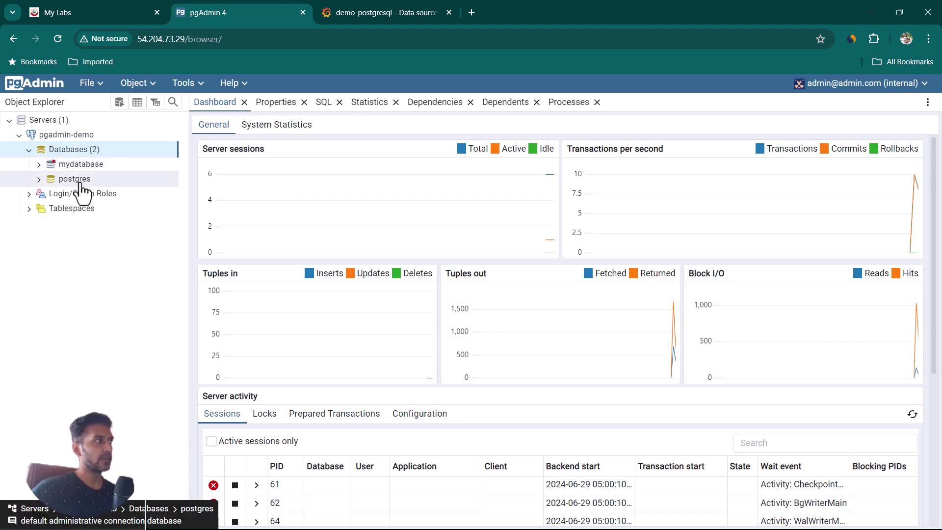
{"action": "left_click", "coordinate": [39, 165]}
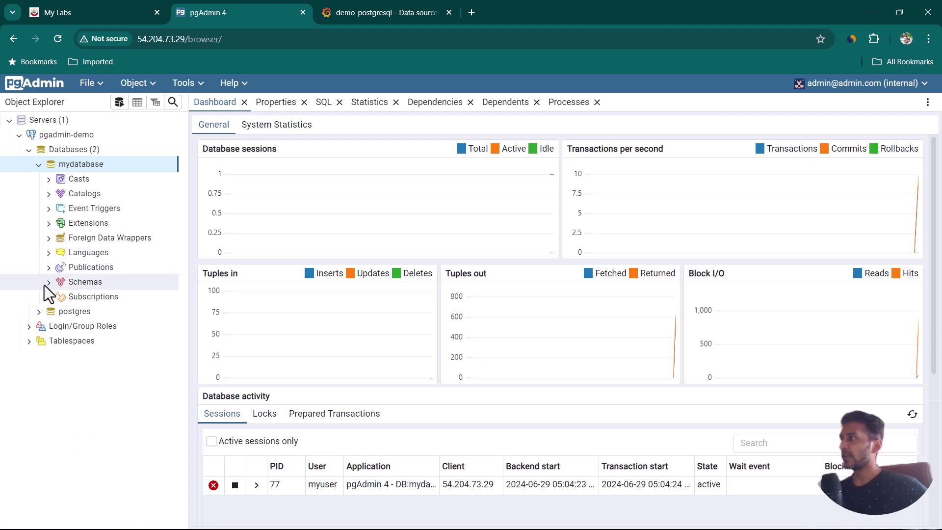
{"action": "left_click", "coordinate": [59, 298]}
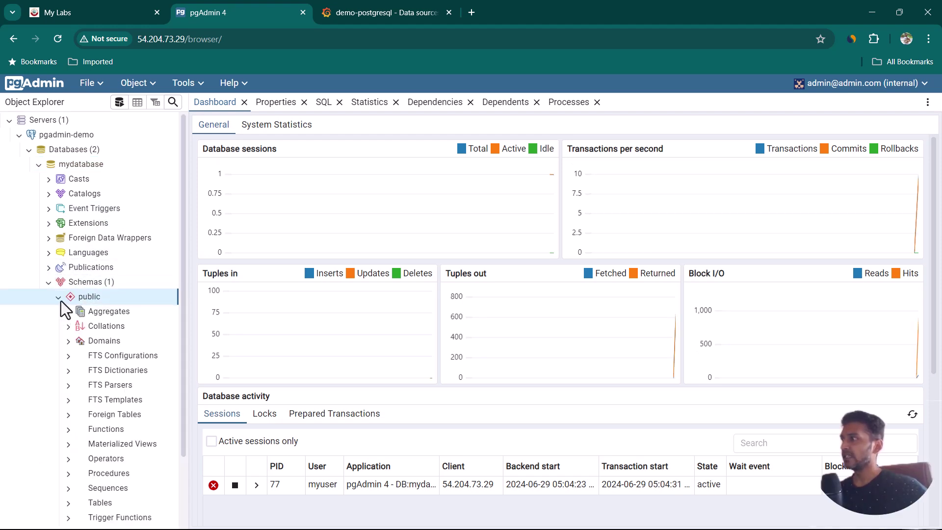
{"action": "scroll", "coordinate": [103, 323], "scroll_direction": "down", "scroll_amount": 2}
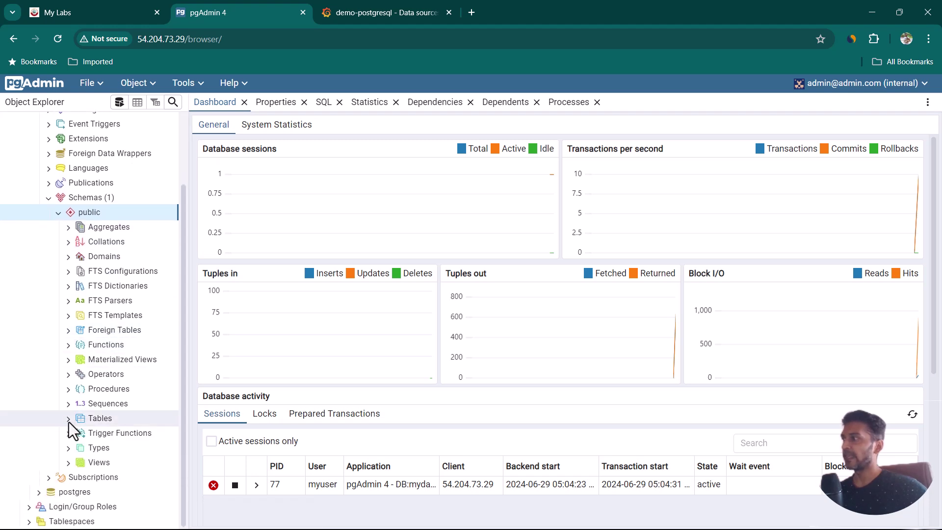
{"action": "left_click", "coordinate": [125, 422]}
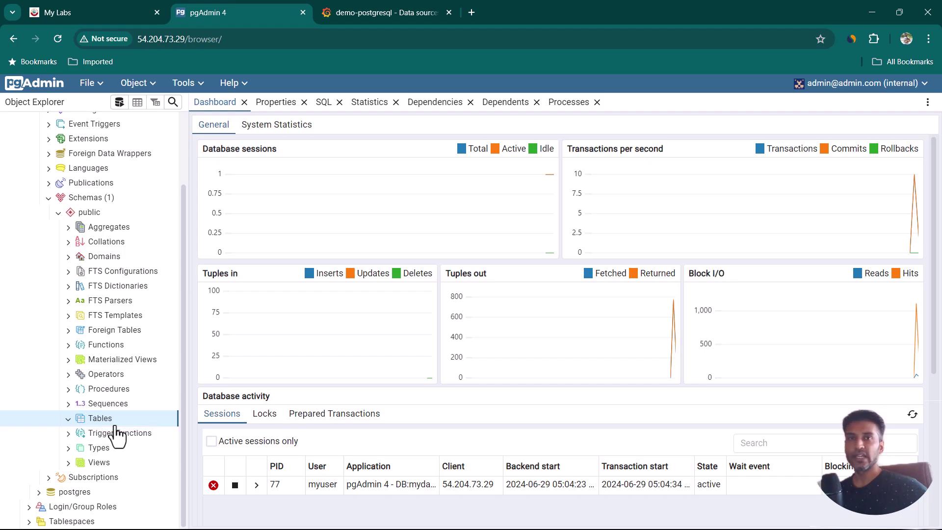
{"action": "key", "text": "alt+Tab"}
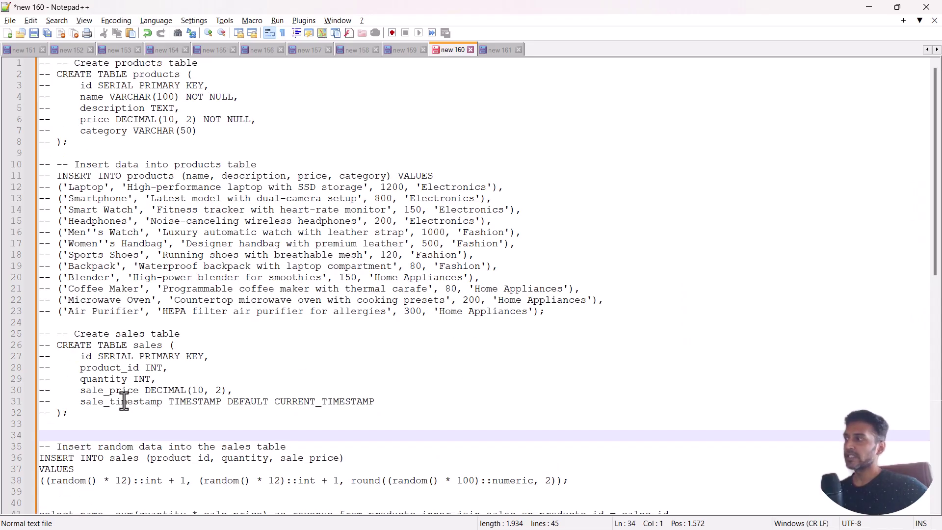
Step: Select lines 1–23 of the Notepad++ script with the products table and inserts
{"action": "left_click", "coordinate": [109, 414]}
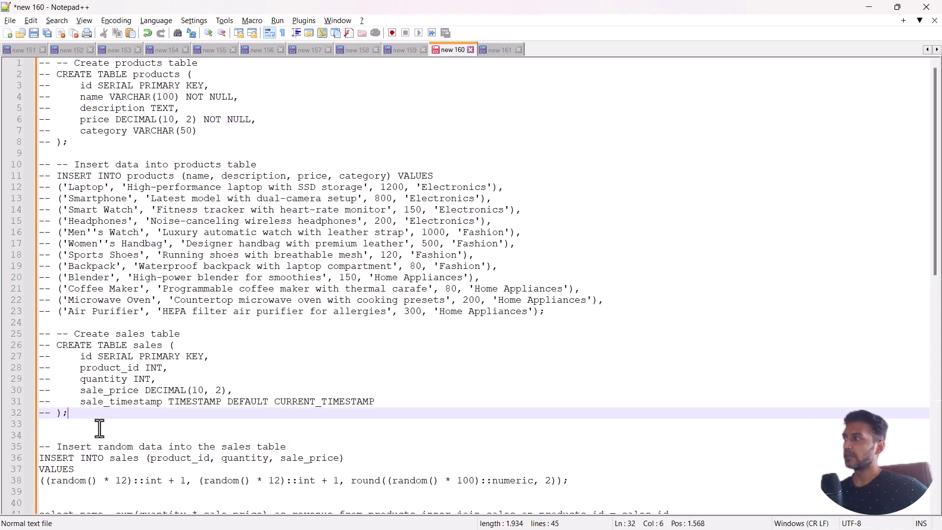
{"action": "left_click", "coordinate": [100, 426]}
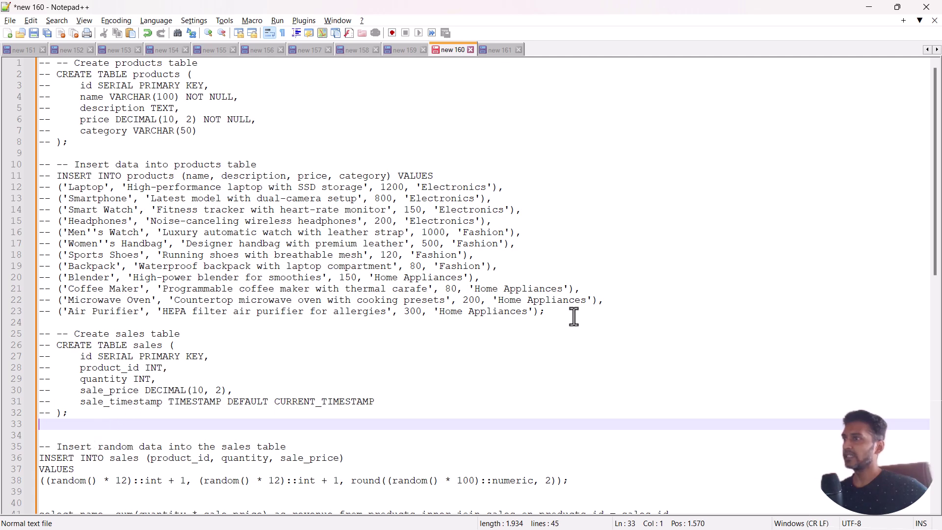
{"action": "left_click", "coordinate": [572, 312]}
{"action": "key", "text": "ctrl+shift+Home"}
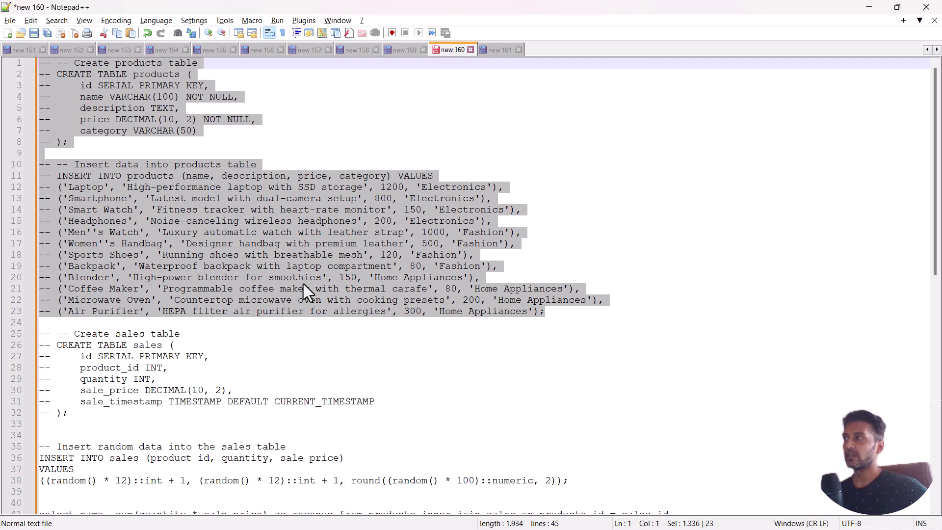
Step: Paste the copied SQL into a new pgAdmin query tool on mydatabase
{"action": "key", "text": "alt+Tab"}
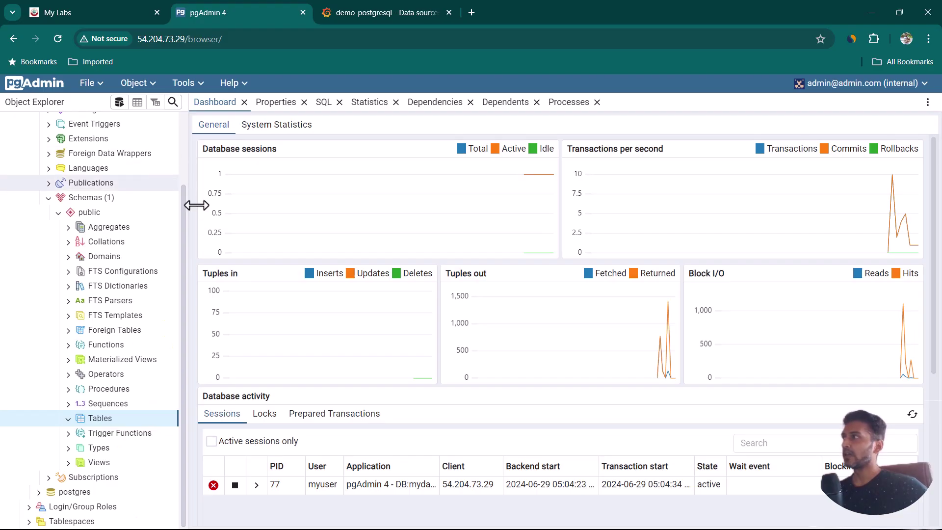
{"action": "left_click", "coordinate": [190, 90]}
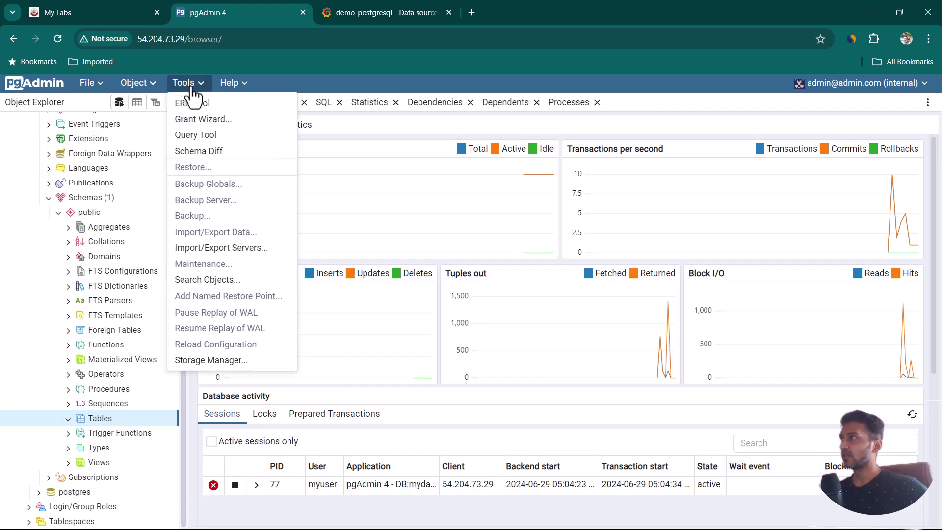
{"action": "left_click", "coordinate": [200, 137]}
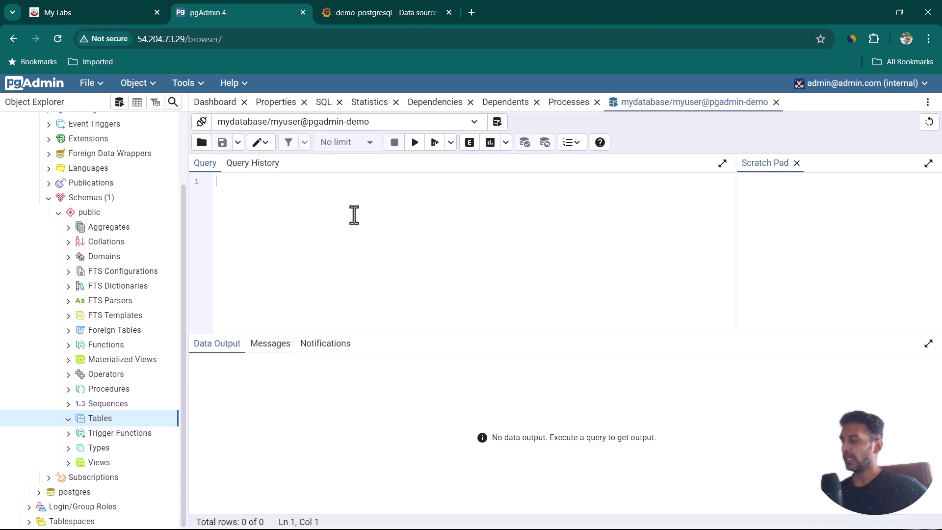
{"action": "key", "text": "ctrl+v"}
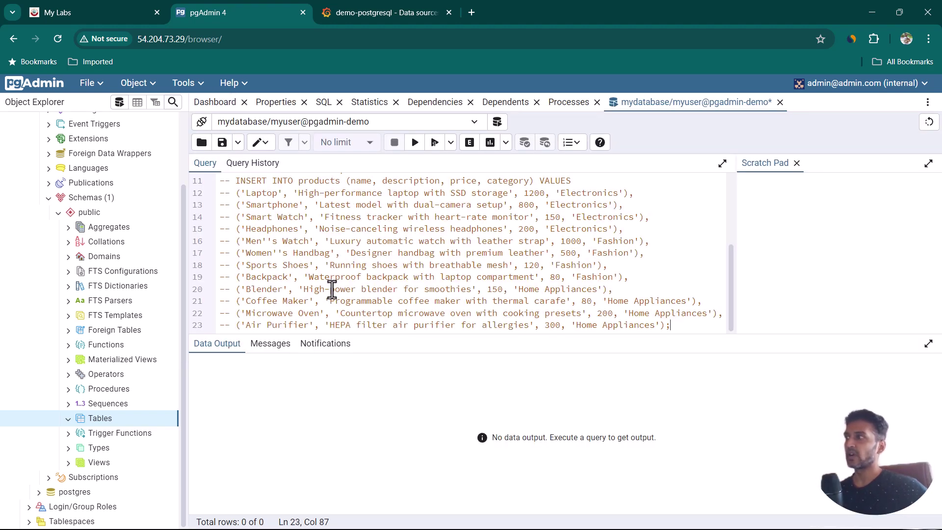
Step: Uncomment the whole script and run only the CREATE TABLE products statement
{"action": "scroll", "coordinate": [330, 284], "scroll_direction": "up", "scroll_amount": 3}
{"action": "key", "text": "ctrl+a"}
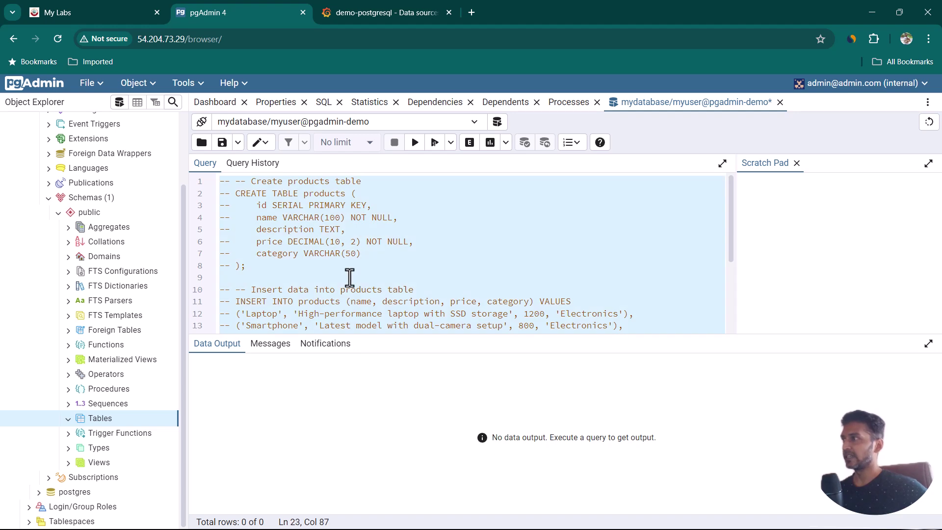
{"action": "key", "text": "ctrl+slash"}
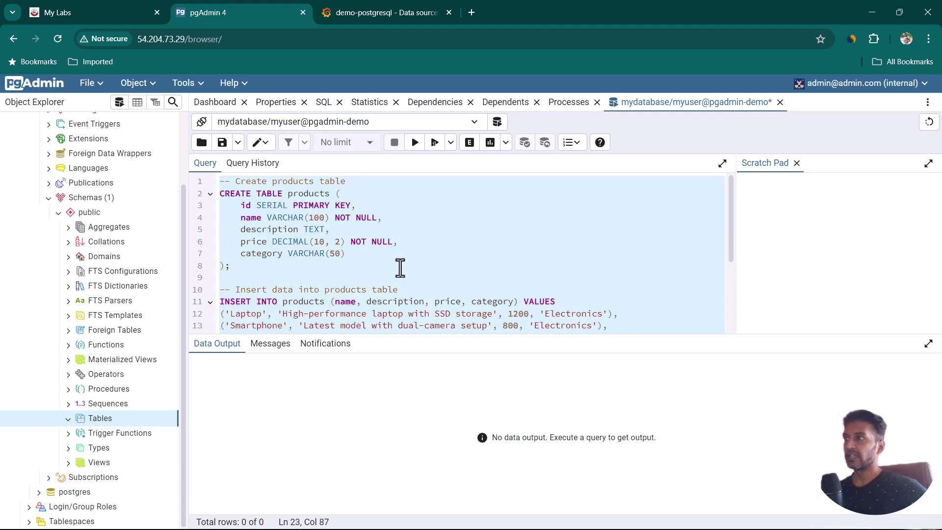
{"action": "left_click", "coordinate": [399, 267]}
{"action": "left_click_drag", "start_coordinate": [255, 269], "coordinate": [191, 175]}
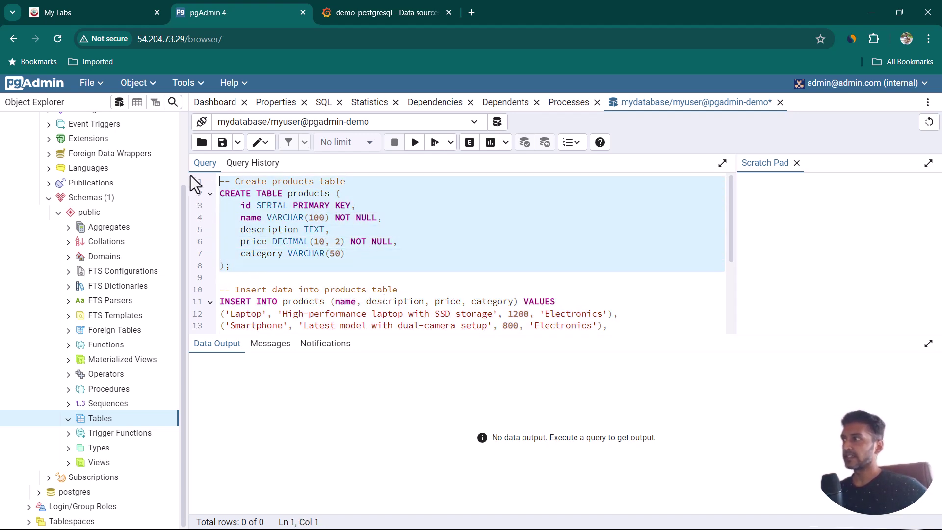
{"action": "left_click", "coordinate": [415, 143]}
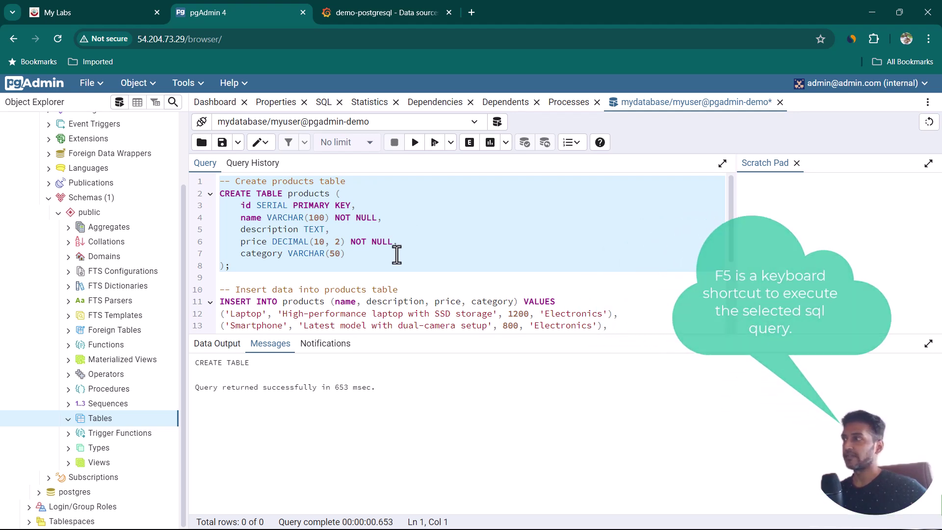
Step: Run the INSERT statement adding the 12 sample products
{"action": "double_click", "coordinate": [236, 300]}
{"action": "scroll", "coordinate": [442, 306], "scroll_direction": "down", "scroll_amount": 3}
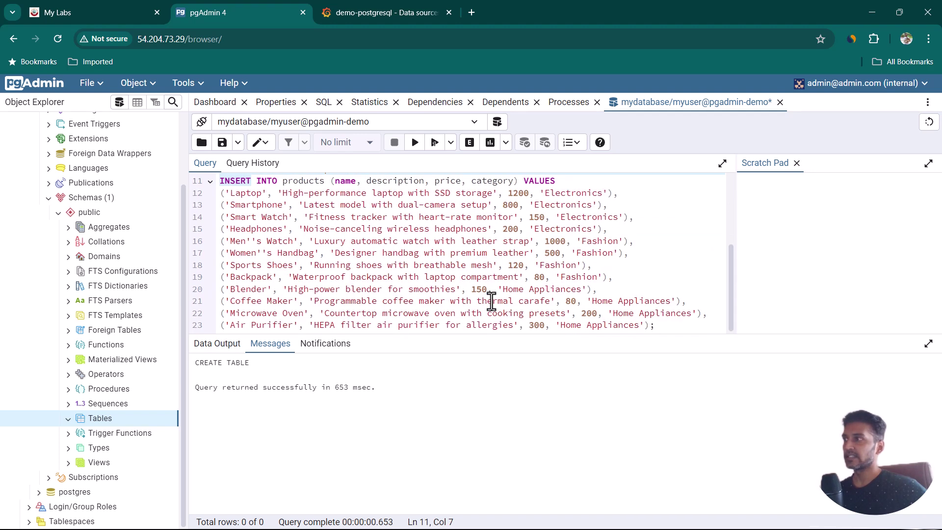
{"action": "left_click", "coordinate": [679, 326], "text": "shift"}
{"action": "key", "text": "F5"}
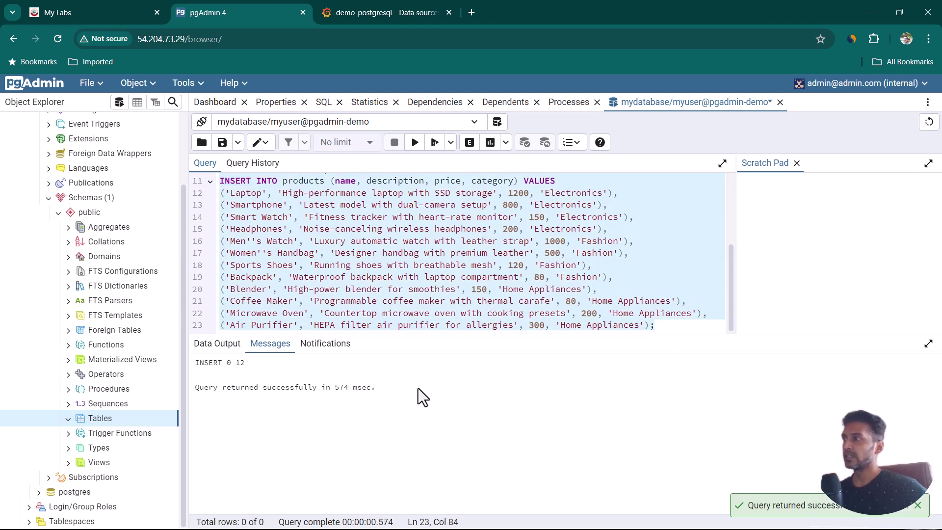
{"action": "left_click_drag", "start_coordinate": [376, 387], "coordinate": [225, 388]}
{"action": "left_click", "coordinate": [353, 385]}
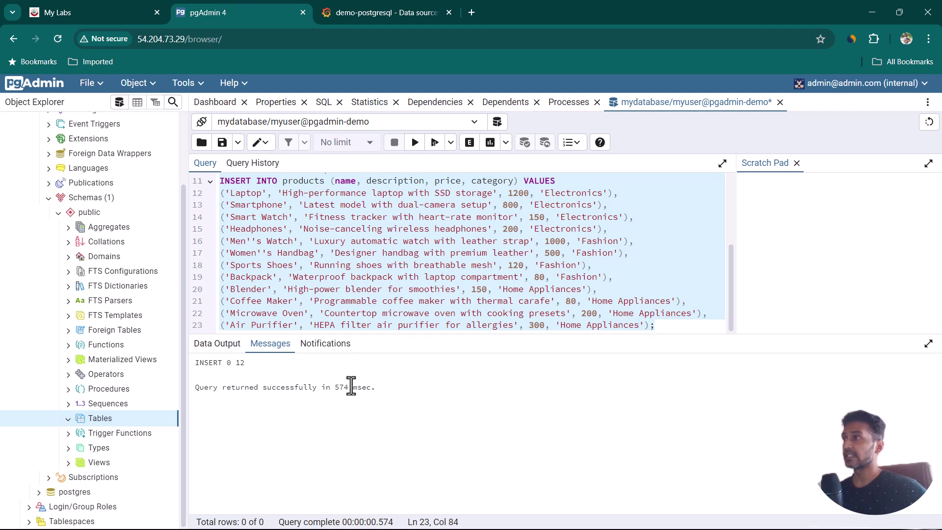
{"action": "left_click", "coordinate": [363, 254]}
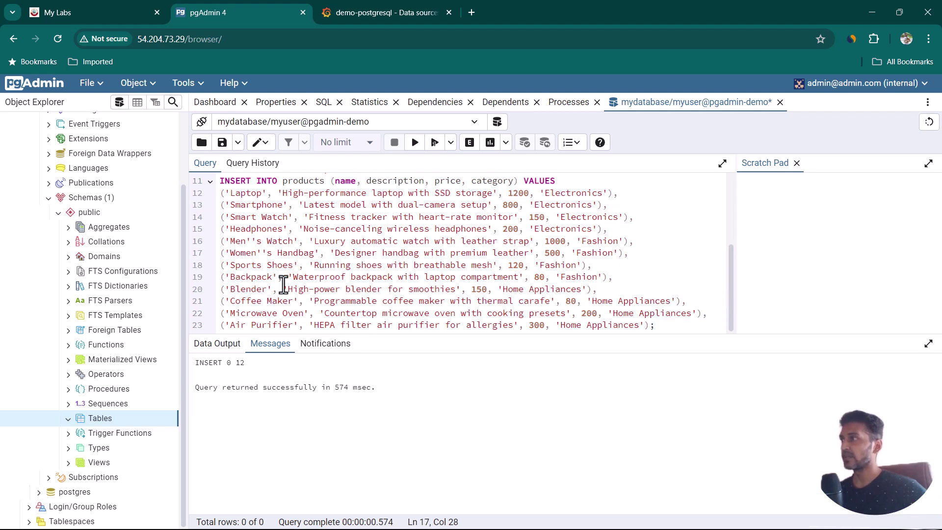
Step: Add 'select * from products' to the script and run it to list the rows
{"action": "left_click", "coordinate": [193, 84]}
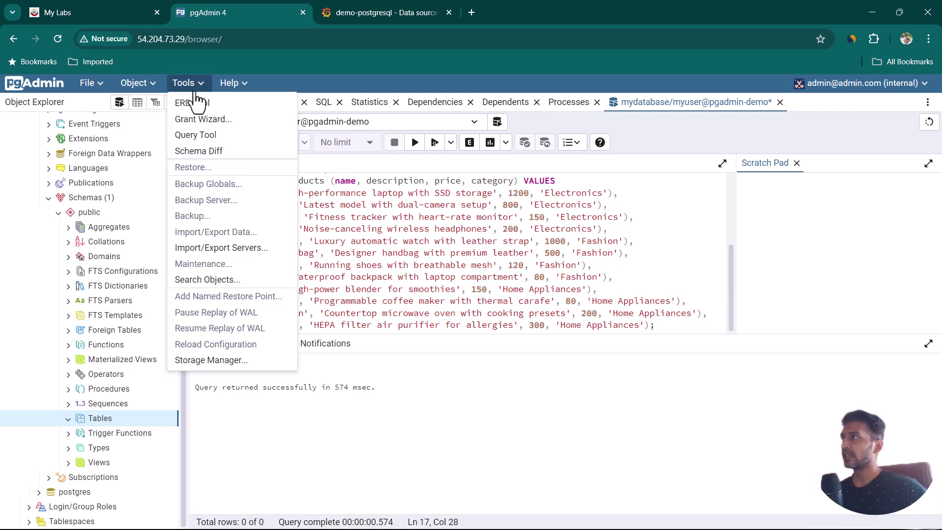
{"action": "left_click", "coordinate": [201, 135]}
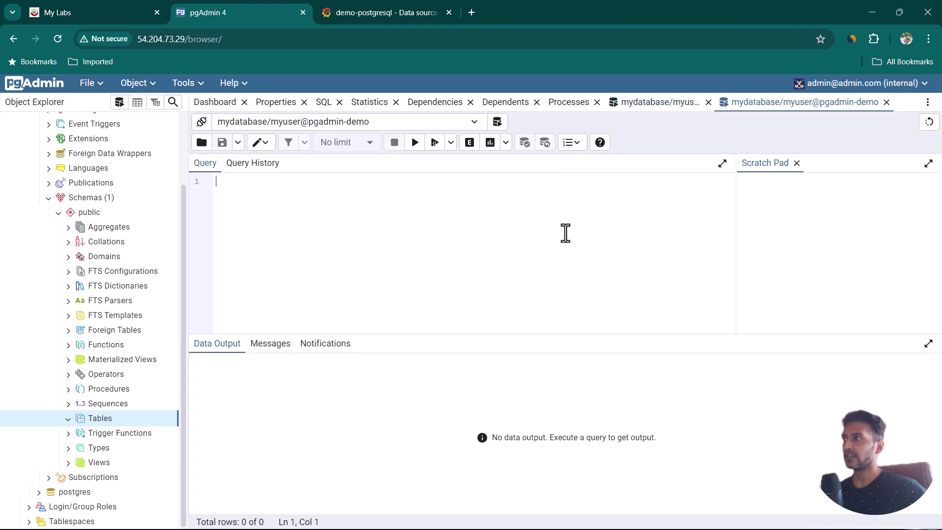
{"action": "left_click", "coordinate": [645, 103]}
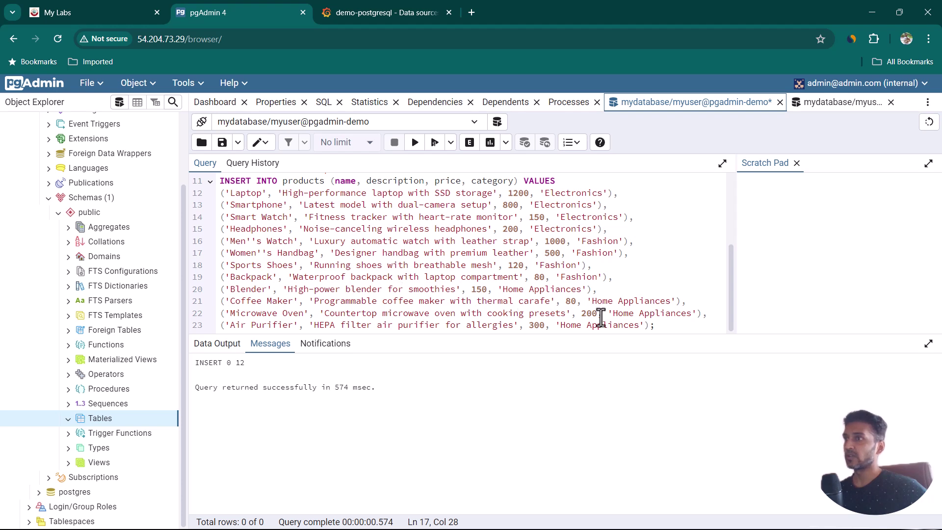
{"action": "left_click", "coordinate": [677, 323]}
{"action": "key", "text": "Return"}
{"action": "key", "text": "Return"}
{"action": "key", "text": "Return"}
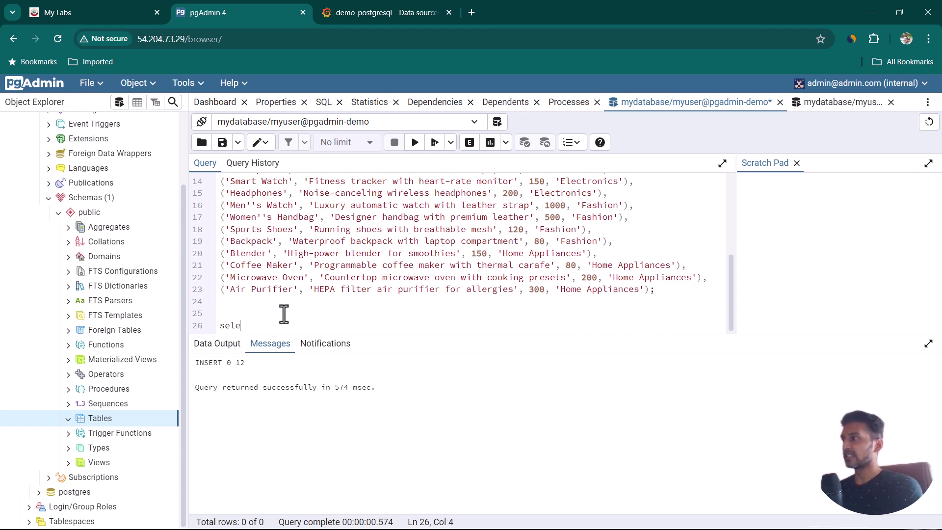
{"action": "type", "text": "select * from products"}
{"action": "key", "text": "shift+Home"}
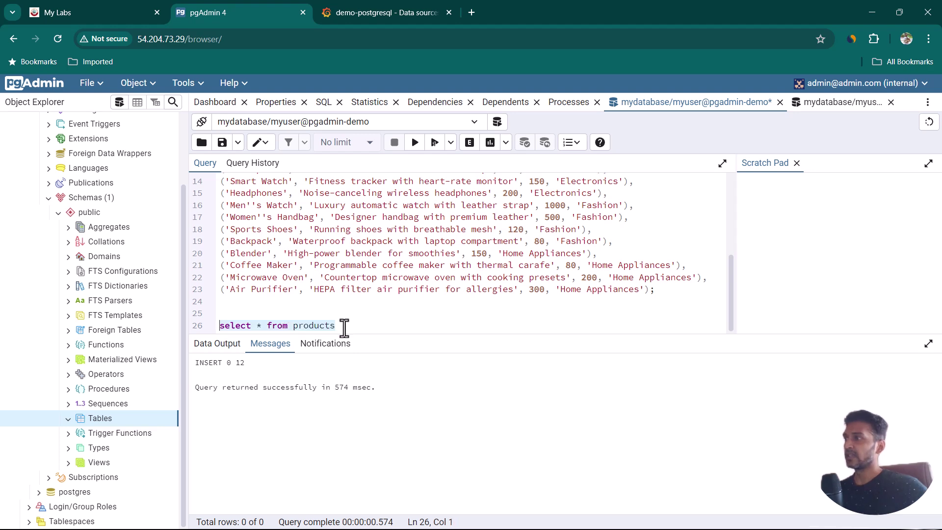
{"action": "key", "text": "F5"}
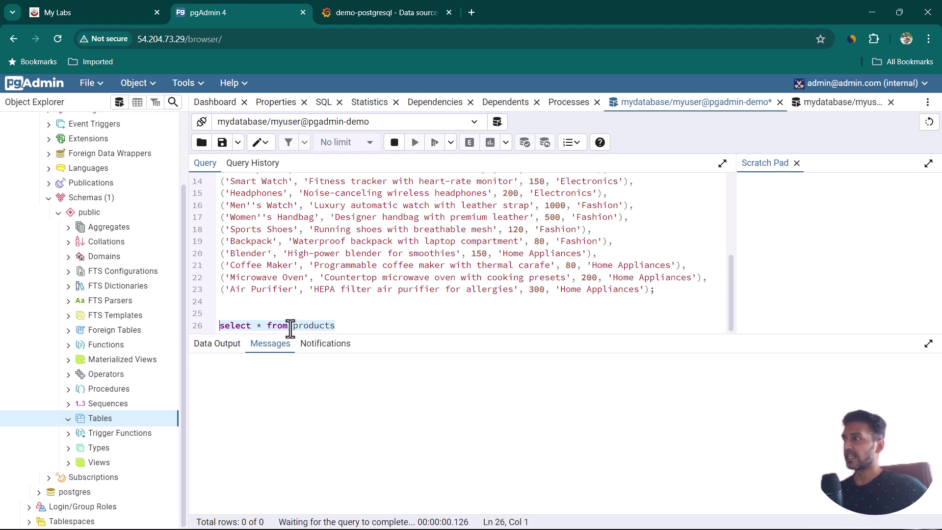
Step: Inspect the returned product rows, then return to Grafana's demo-postgresql settings
{"action": "left_click_drag", "start_coordinate": [296, 429], "coordinate": [516, 469]}
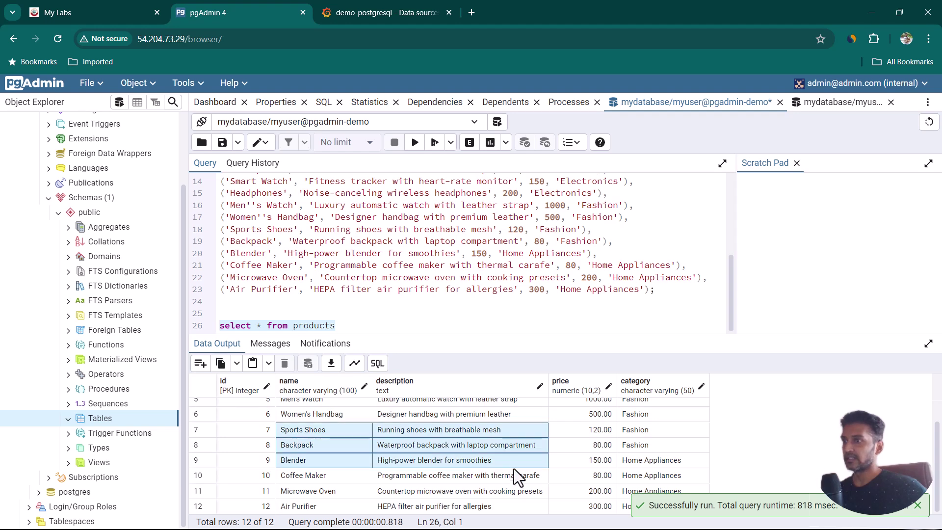
{"action": "scroll", "coordinate": [442, 451], "scroll_direction": "up", "scroll_amount": 2}
{"action": "left_click", "coordinate": [402, 434]}
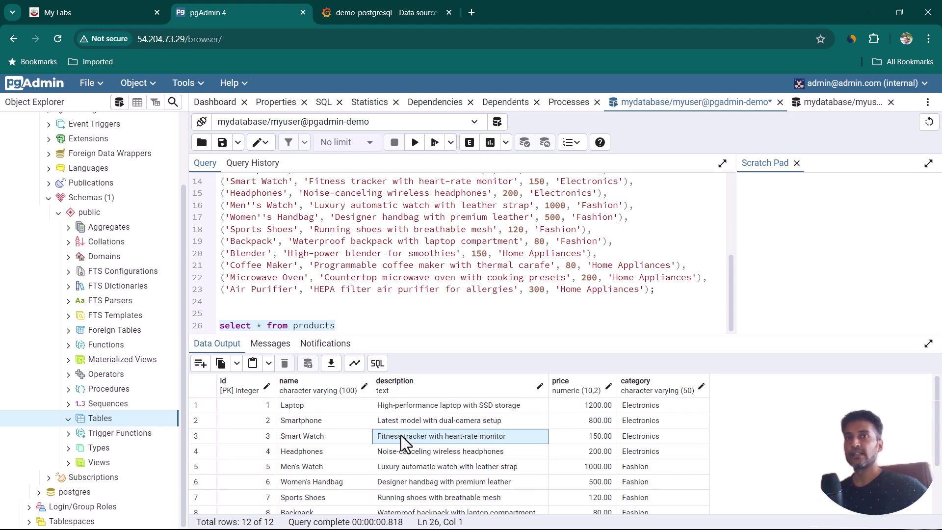
{"action": "left_click", "coordinate": [375, 13]}
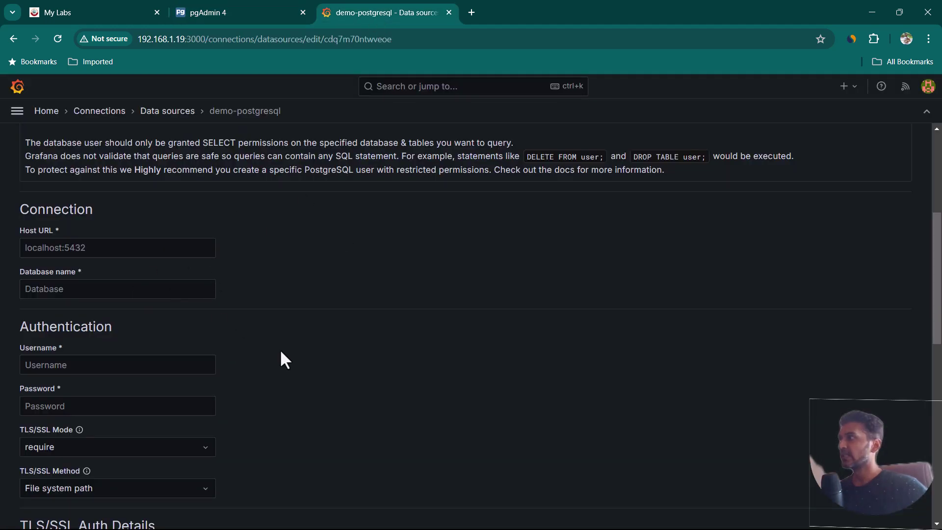
Step: Set the Host URL to the lab server IP 54.204.73.29 with port :5432
{"action": "scroll", "coordinate": [285, 351], "scroll_direction": "up", "scroll_amount": 5}
{"action": "scroll", "coordinate": [286, 351], "scroll_direction": "down", "scroll_amount": 3}
{"action": "scroll", "coordinate": [286, 352], "scroll_direction": "down", "scroll_amount": 2}
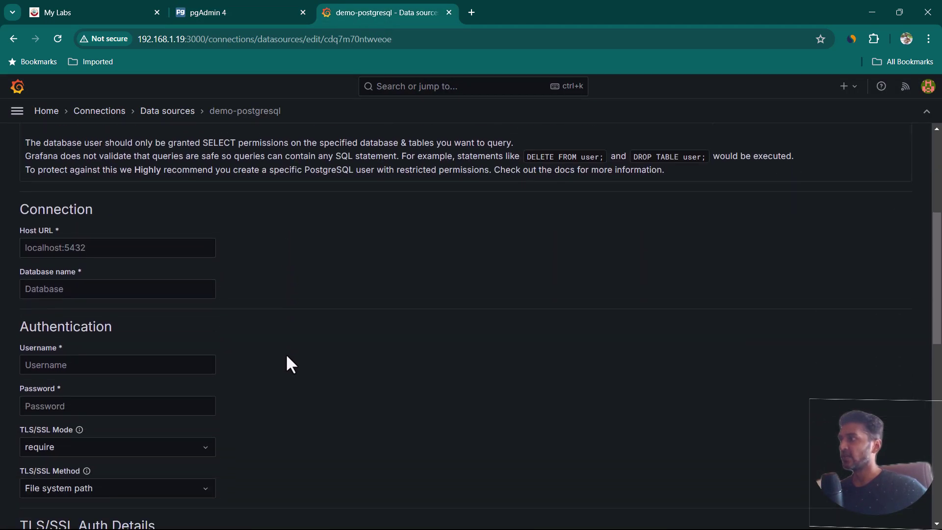
{"action": "left_click", "coordinate": [111, 248]}
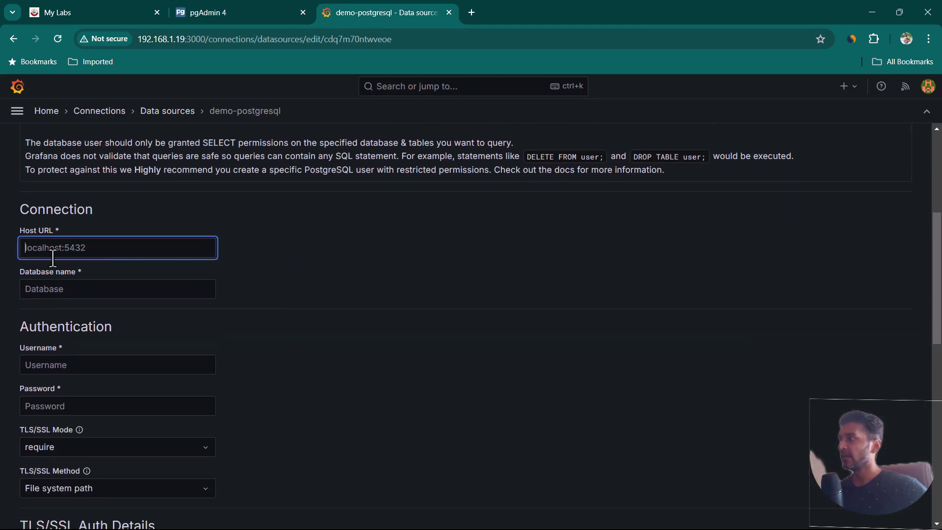
{"action": "left_click", "coordinate": [87, 14]}
{"action": "left_click_drag", "start_coordinate": [231, 164], "coordinate": [169, 165]}
{"action": "key", "text": "ctrl+c"}
{"action": "left_click", "coordinate": [386, 12]}
{"action": "key", "text": "ctrl+v"}
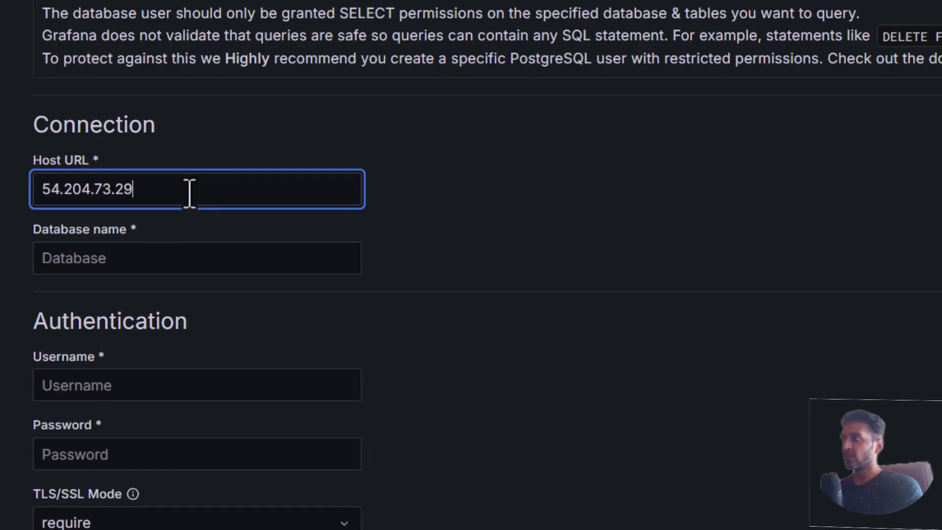
{"action": "type", "text": ":5432"}
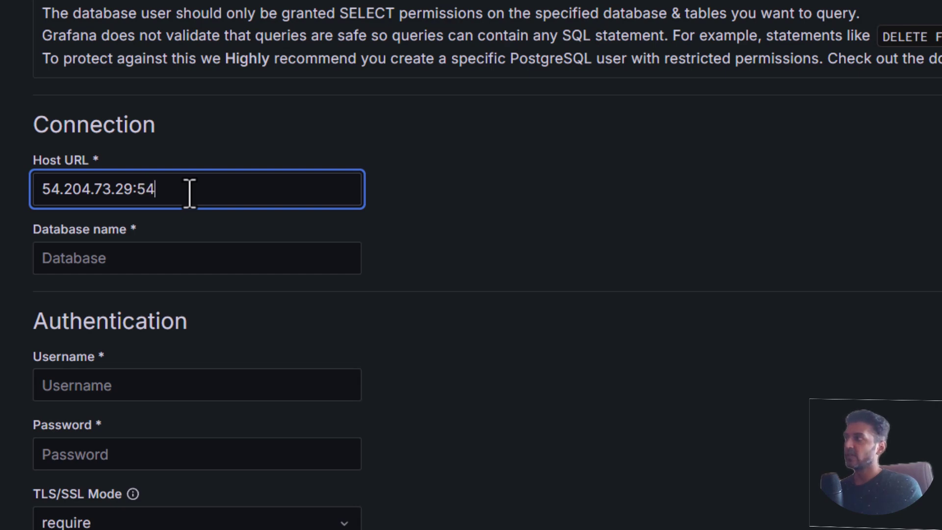
Step: Enter database name mydatabase, then the lab database username and password
{"action": "left_click", "coordinate": [177, 264]}
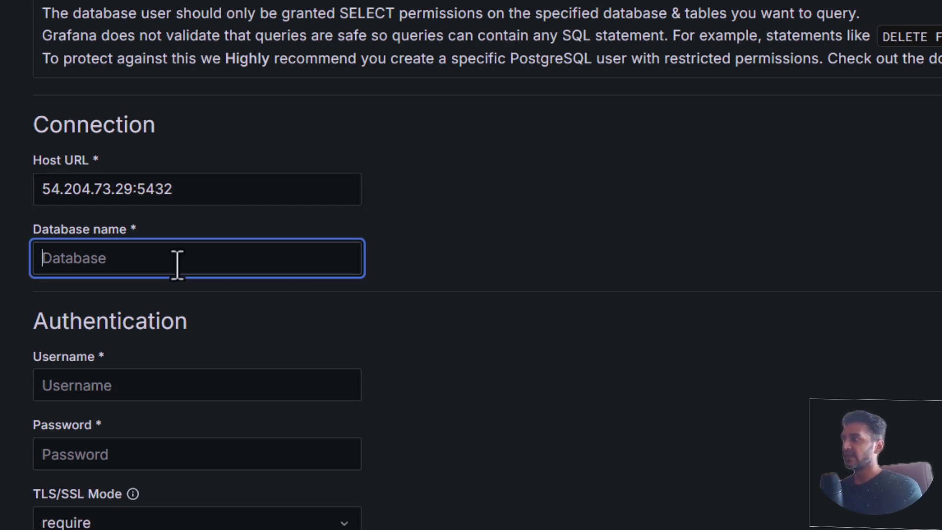
{"action": "type", "text": "mydatabase"}
{"action": "key", "text": "Tab"}
{"action": "type", "text": "myuser"}
{"action": "key", "text": "Tab"}
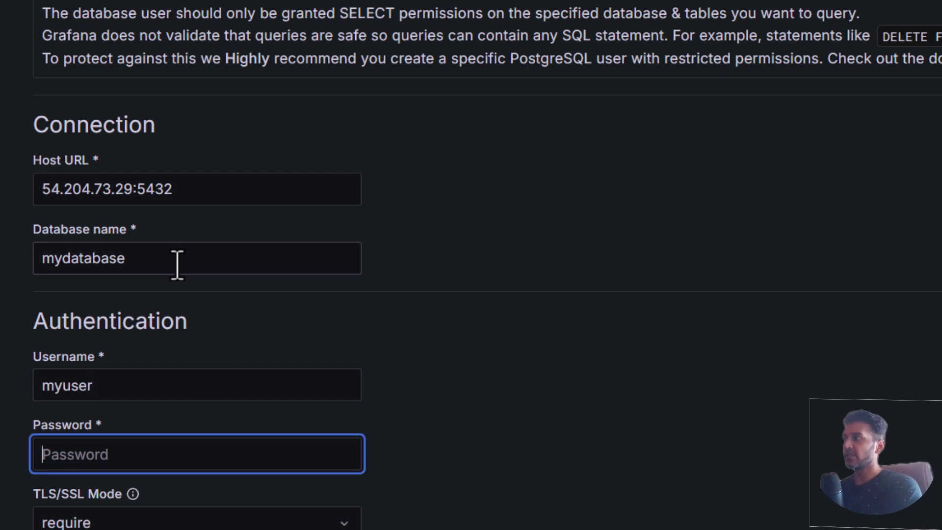
{"action": "type", "text": "mypassword"}
Step: Set TLS/SSL Mode to disable
{"action": "scroll", "coordinate": [176, 262], "scroll_direction": "down", "scroll_amount": 5}
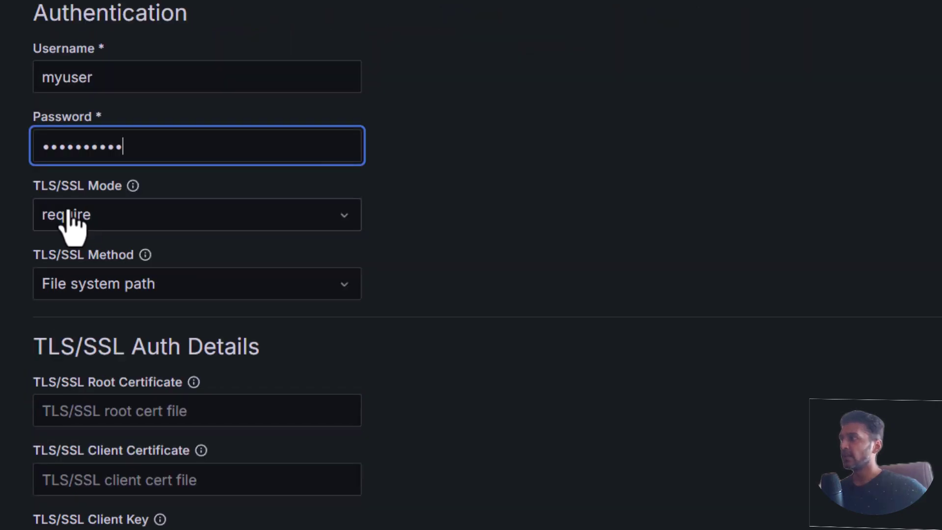
{"action": "left_click", "coordinate": [236, 226]}
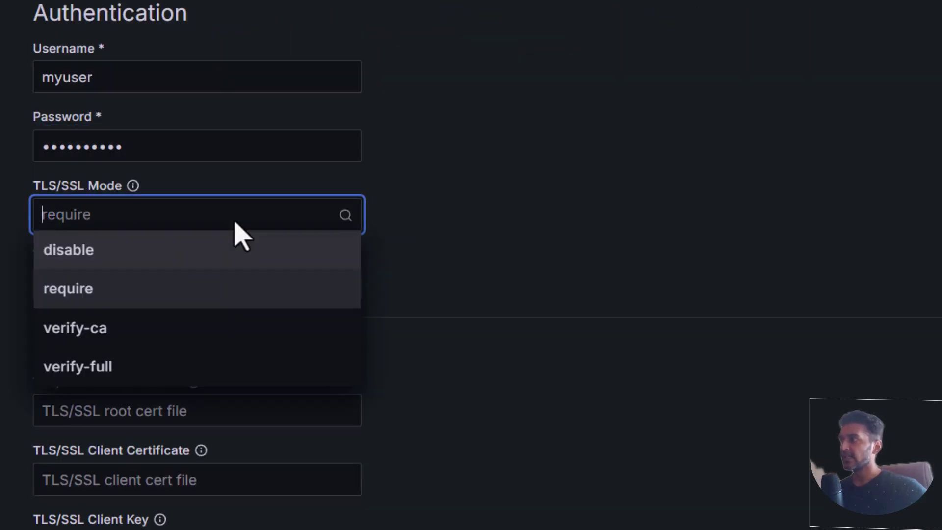
{"action": "left_click", "coordinate": [118, 259]}
{"action": "scroll", "coordinate": [558, 429], "scroll_direction": "down", "scroll_amount": 5}
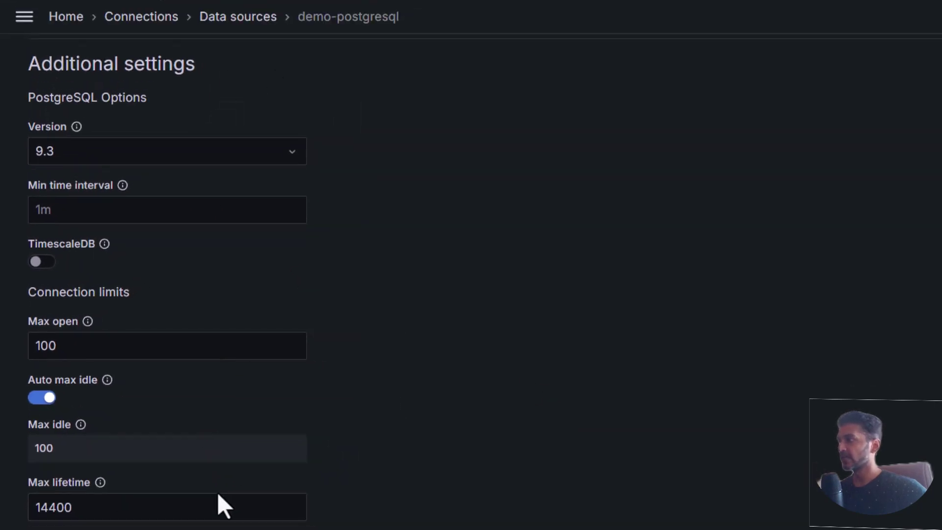
Step: Run Save & test on demo-postgresql and verify the Database Connection OK message
{"action": "left_click", "coordinate": [115, 505]}
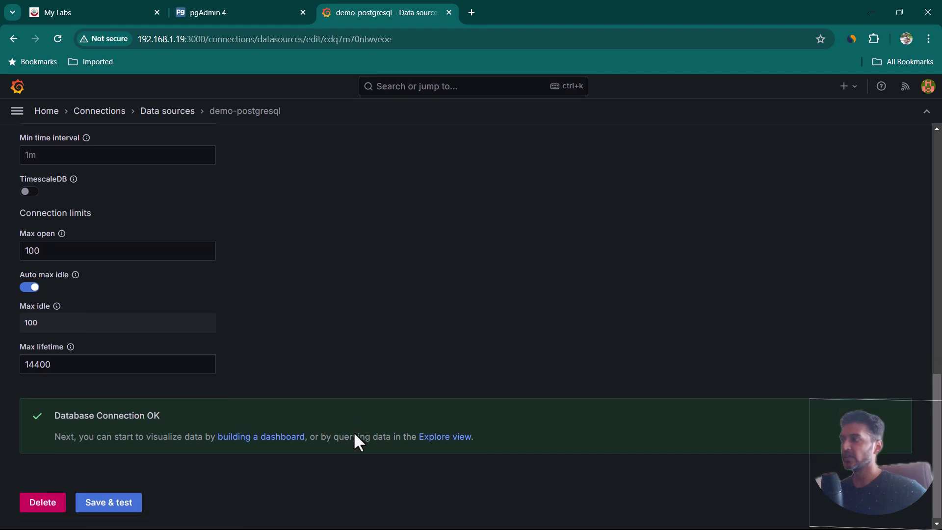
{"action": "left_click_drag", "start_coordinate": [54, 417], "coordinate": [171, 432]}
{"action": "left_click", "coordinate": [140, 436]}
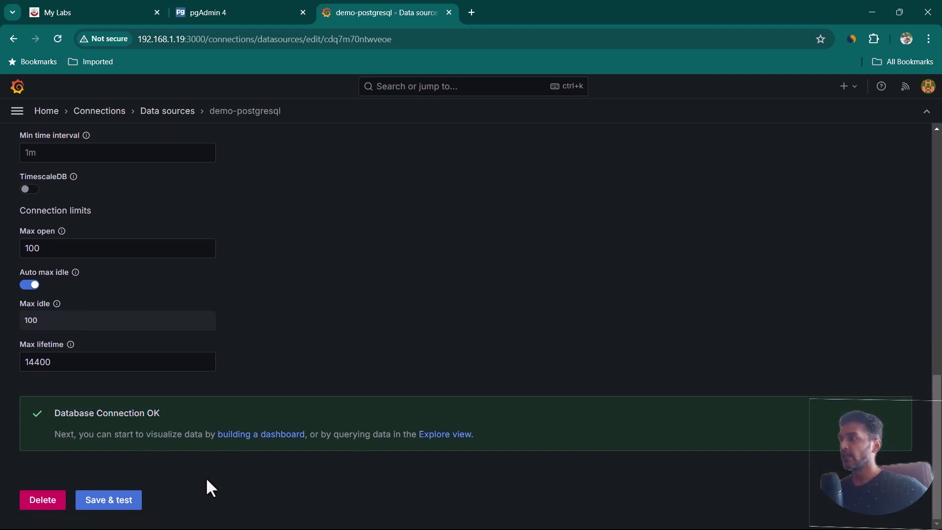
Step: Start building a new dashboard and add its first visualization, dismissing the browser password warning
{"action": "left_click", "coordinate": [263, 438]}
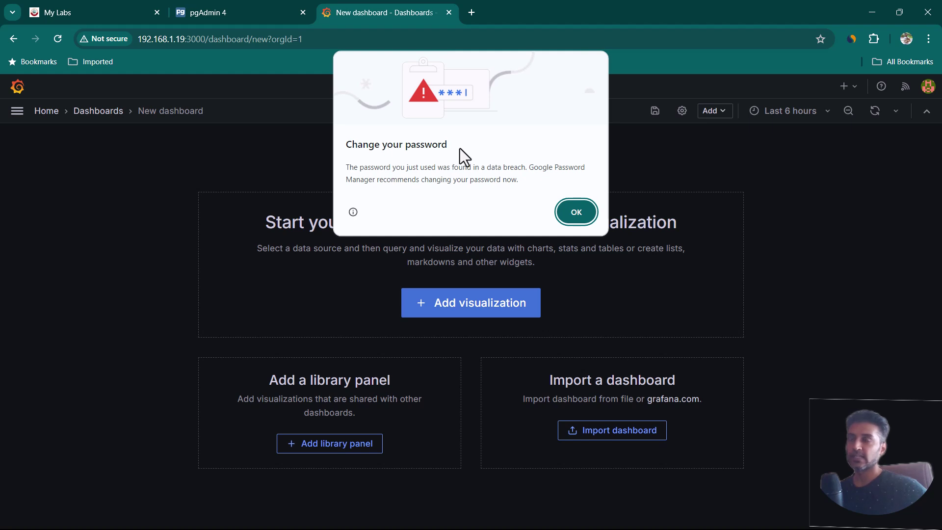
{"action": "key", "text": "Escape"}
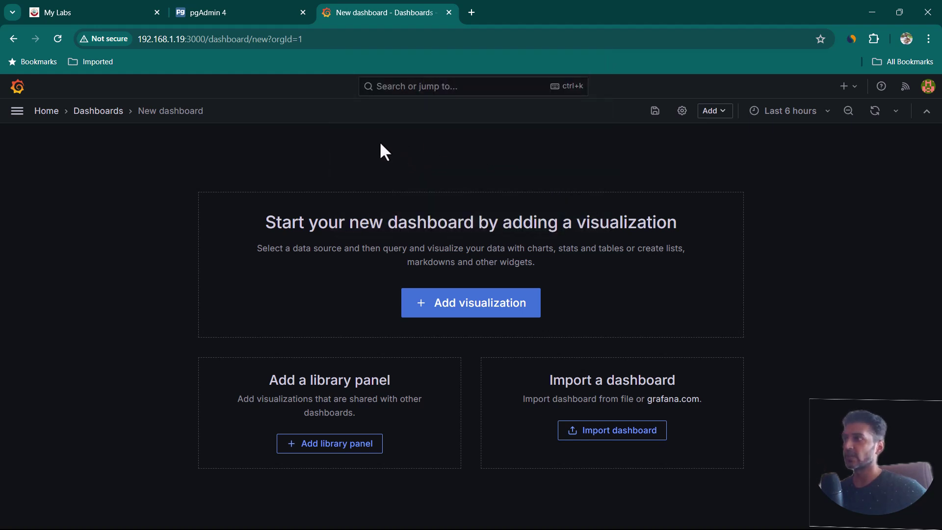
{"action": "left_click", "coordinate": [466, 310]}
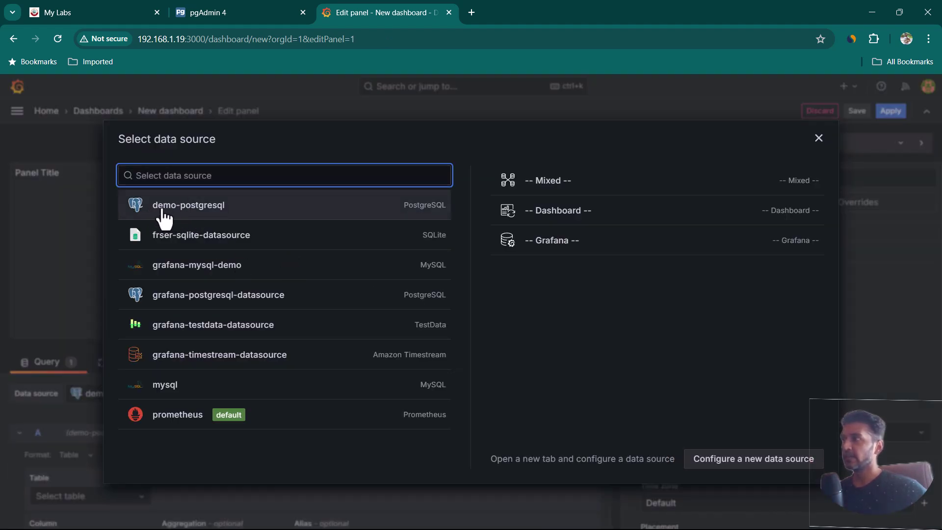
Step: Query all columns (*) of the products table from demo-postgresql and run the query
{"action": "left_click", "coordinate": [189, 219]}
{"action": "scroll", "coordinate": [183, 461], "scroll_direction": "down", "scroll_amount": 2}
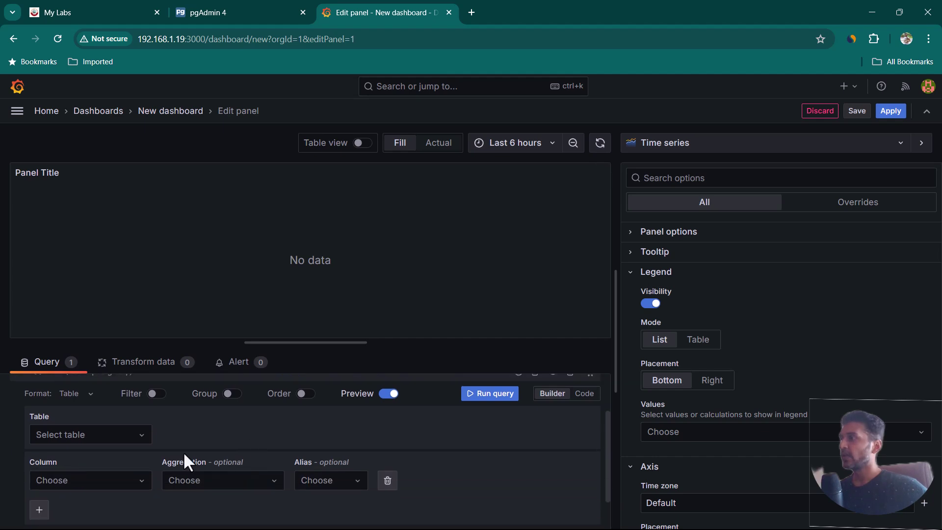
{"action": "left_click", "coordinate": [112, 441]}
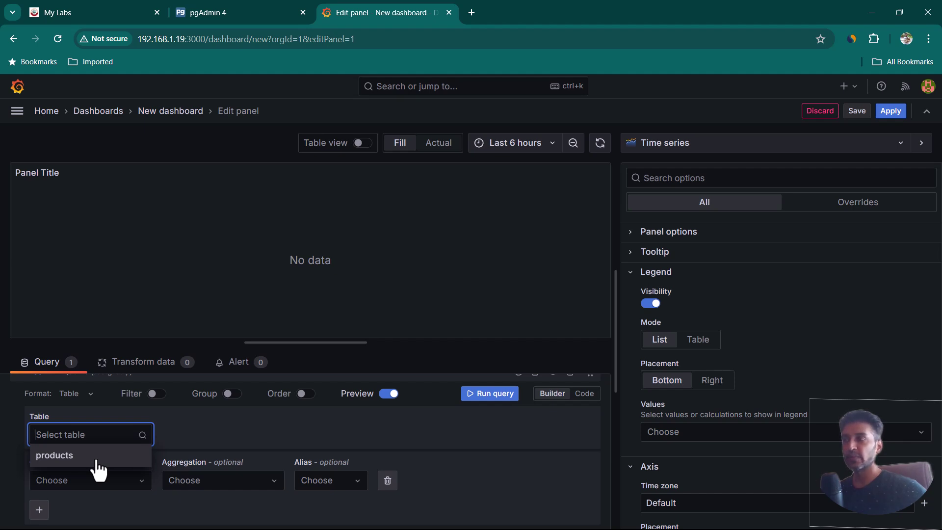
{"action": "left_click", "coordinate": [98, 455]}
{"action": "scroll", "coordinate": [172, 486], "scroll_direction": "down", "scroll_amount": 2}
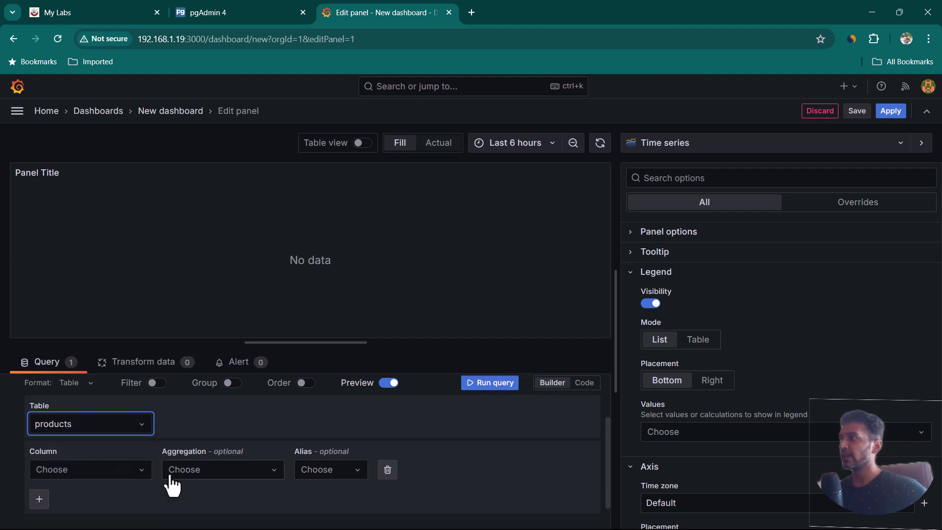
{"action": "left_click", "coordinate": [143, 441]}
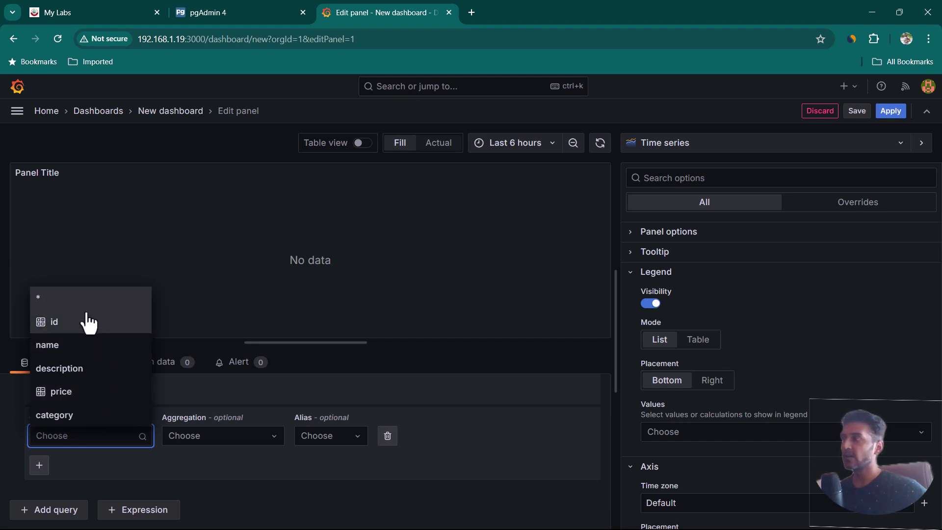
{"action": "left_click", "coordinate": [82, 305]}
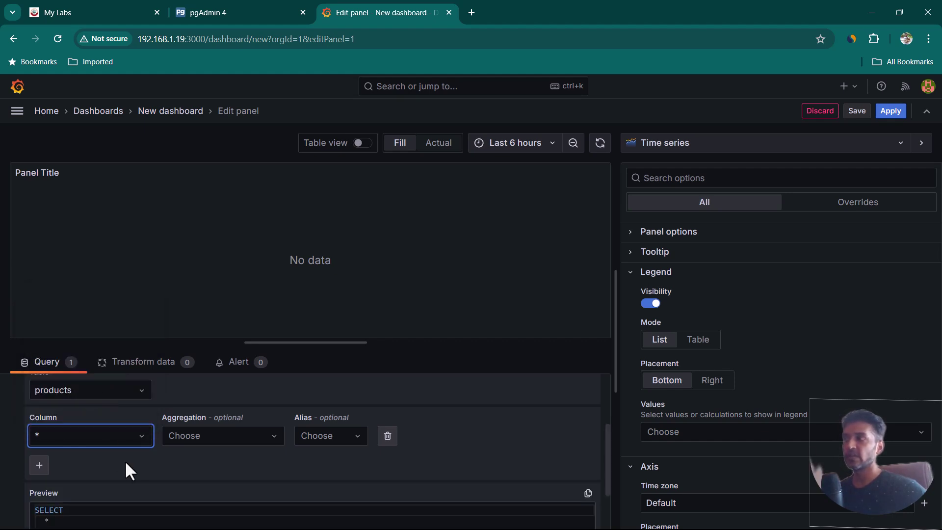
{"action": "scroll", "coordinate": [513, 478], "scroll_direction": "up", "scroll_amount": 3}
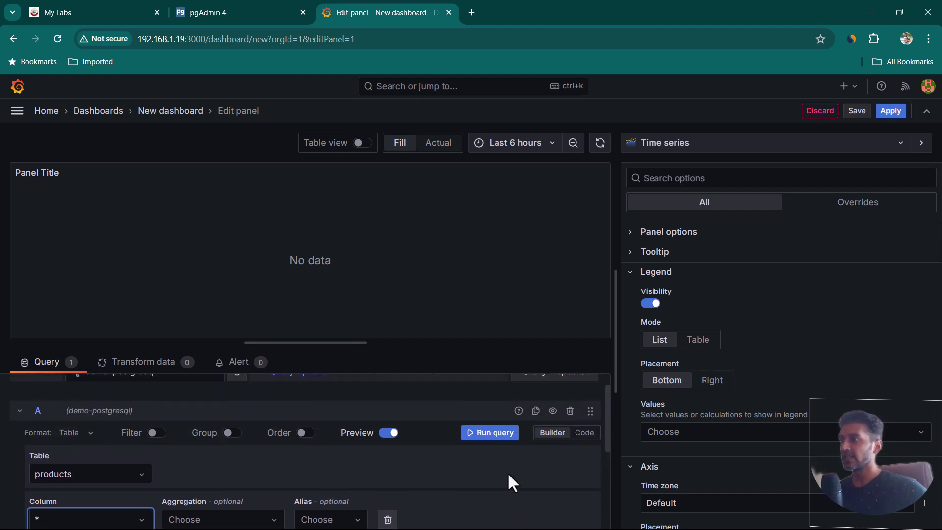
{"action": "left_click", "coordinate": [483, 457]}
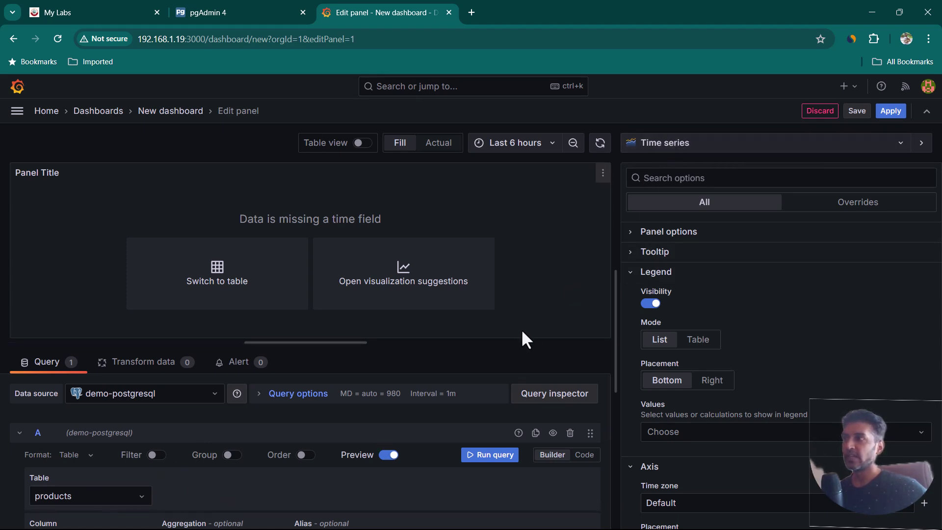
Step: Display the products query as a Table visualization and apply it to the PGDEMO dashboard
{"action": "left_click", "coordinate": [707, 147]}
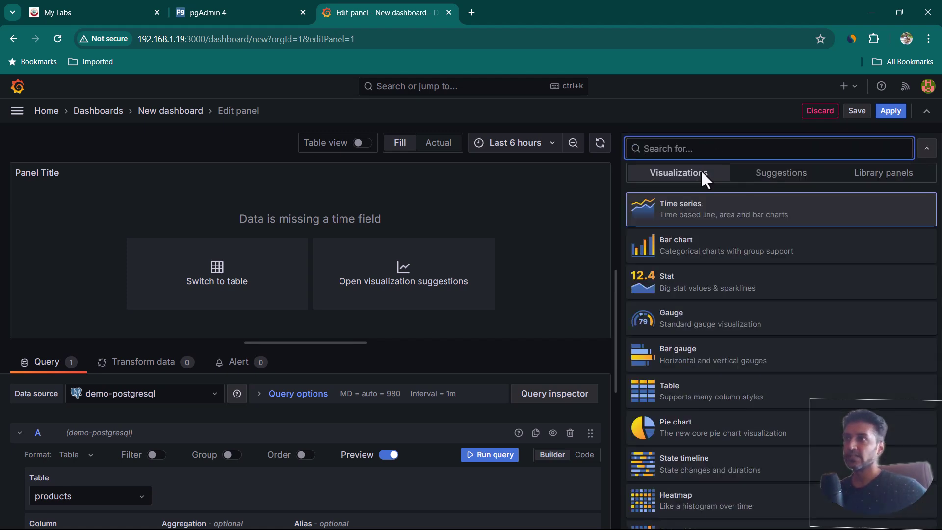
{"action": "left_click", "coordinate": [700, 403]}
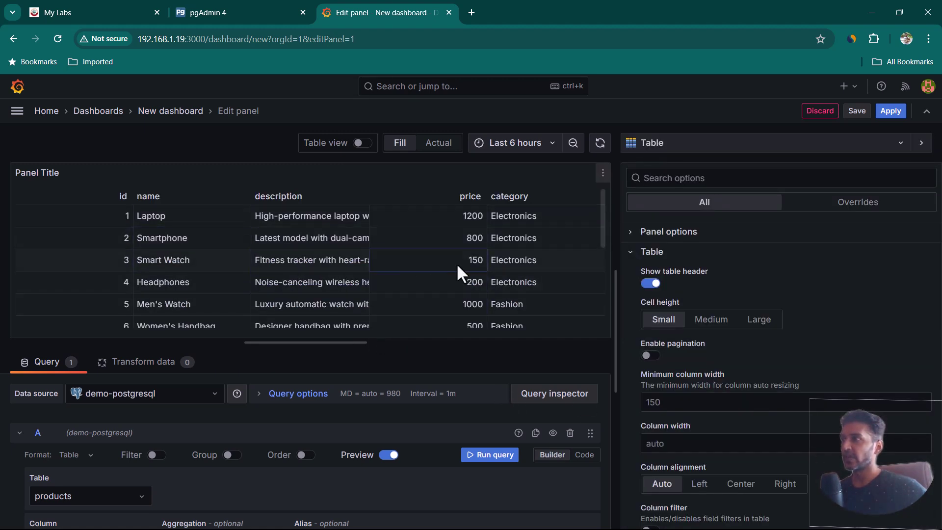
{"action": "scroll", "coordinate": [533, 265], "scroll_direction": "down", "scroll_amount": 3}
{"action": "scroll", "coordinate": [796, 366], "scroll_direction": "down", "scroll_amount": 5}
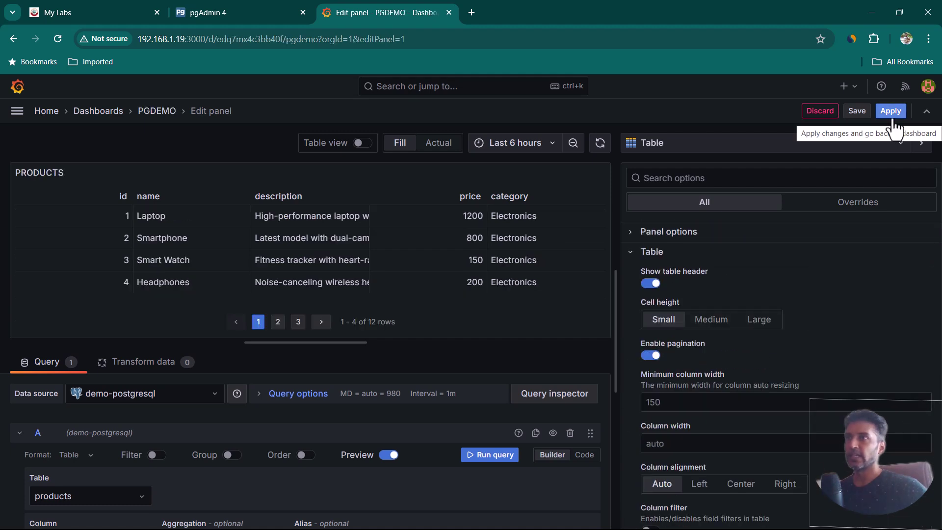
{"action": "left_click", "coordinate": [890, 111]}
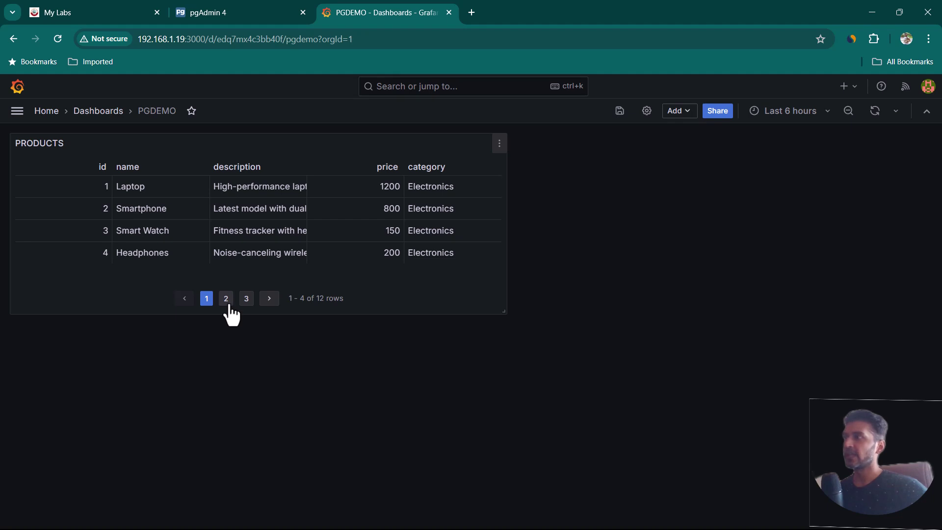
Step: Page through the PRODUCTS table, then drag its corner taller to show 8 rows per page
{"action": "left_click", "coordinate": [226, 299]}
{"action": "left_click", "coordinate": [246, 299]}
{"action": "left_click_drag", "start_coordinate": [503, 311], "coordinate": [515, 350]}
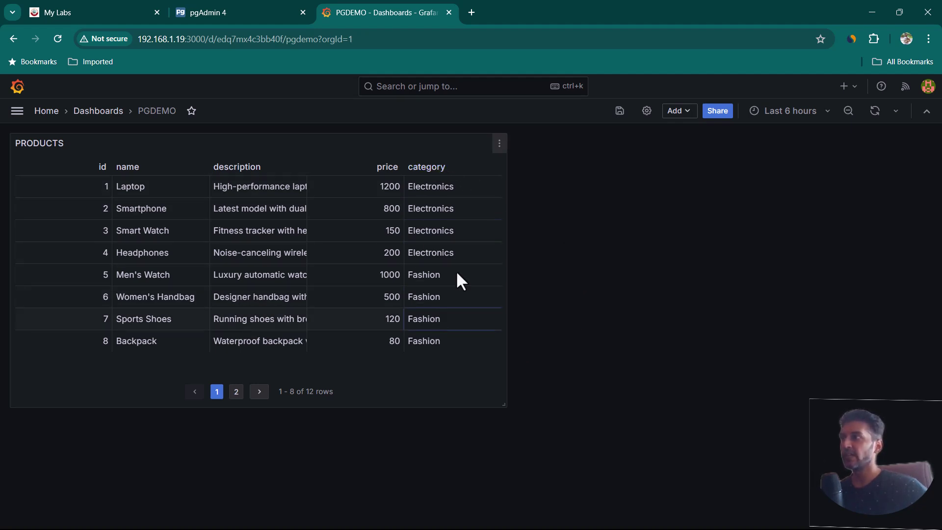
Step: Add a new dashboard variable of type Custom under Settings > Variables
{"action": "left_click", "coordinate": [648, 113]}
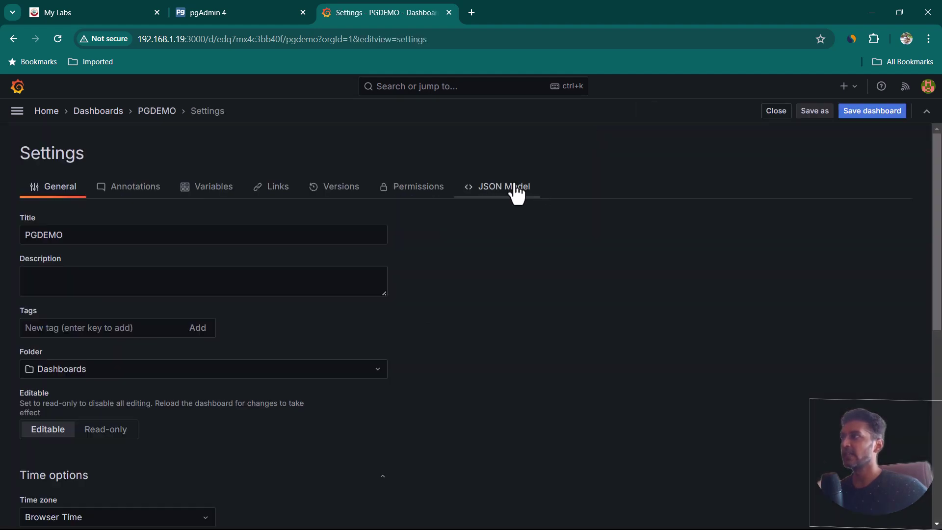
{"action": "left_click", "coordinate": [212, 192]}
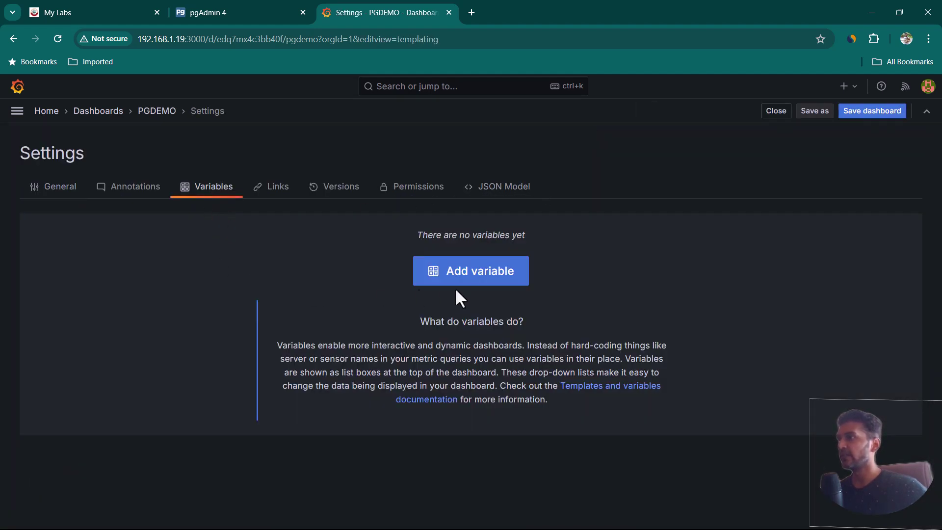
{"action": "left_click", "coordinate": [483, 280]}
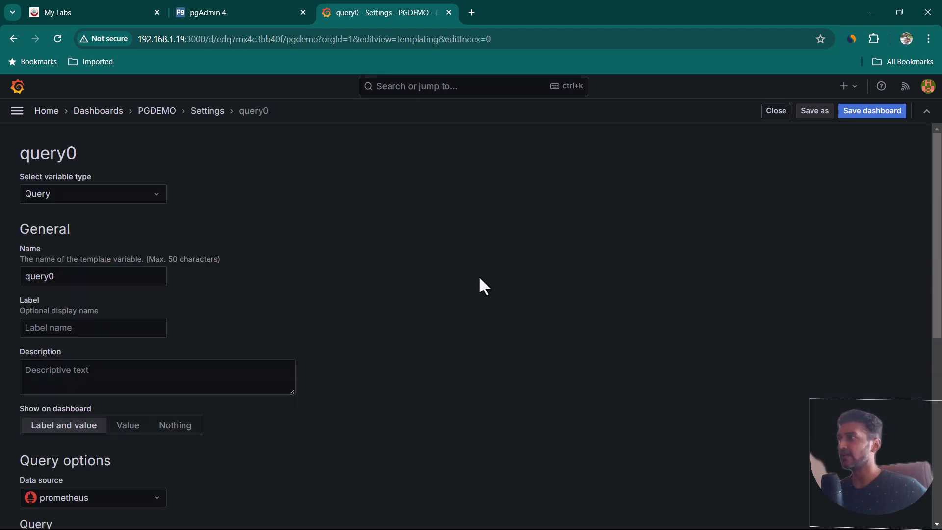
{"action": "left_click", "coordinate": [98, 199]}
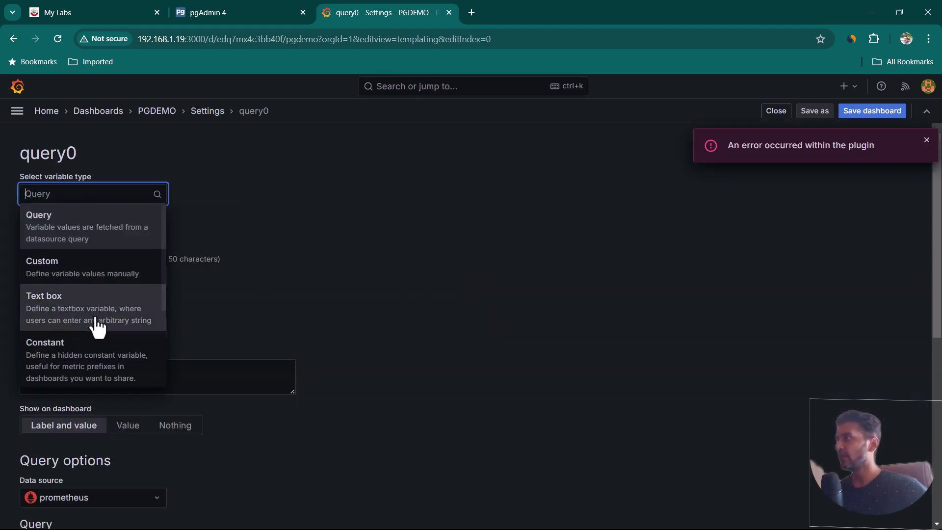
{"action": "scroll", "coordinate": [89, 354], "scroll_direction": "down", "scroll_amount": 3}
{"action": "scroll", "coordinate": [87, 326], "scroll_direction": "up", "scroll_amount": 3}
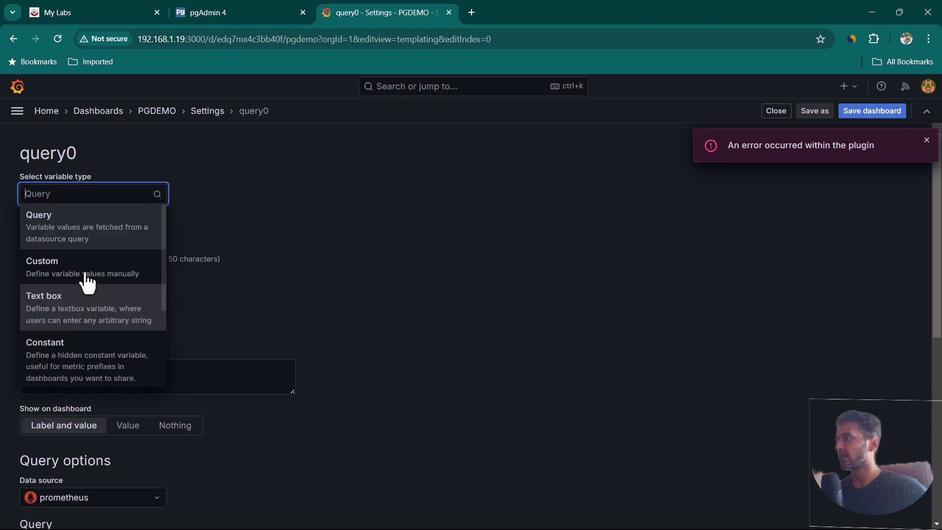
{"action": "left_click", "coordinate": [87, 275]}
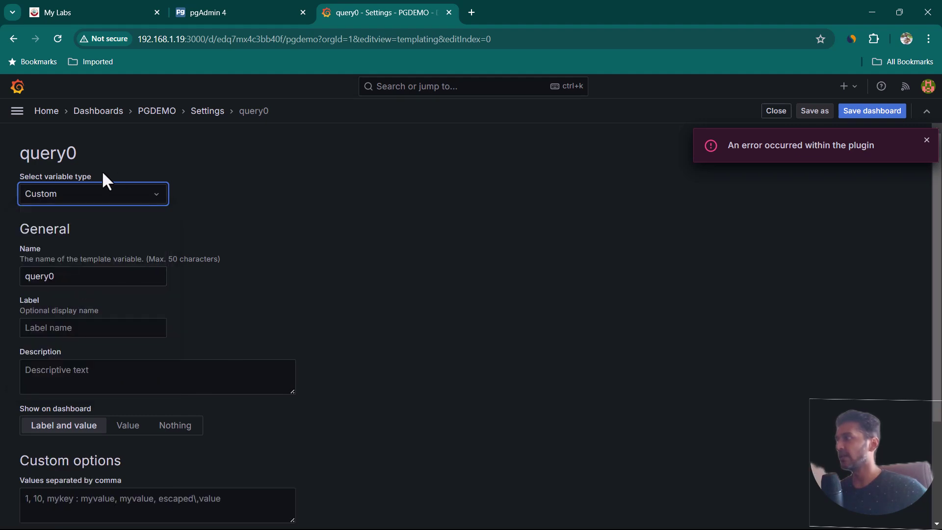
Step: Name the variable CATEGORY and give it the label CATEGORY
{"action": "double_click", "coordinate": [78, 270]}
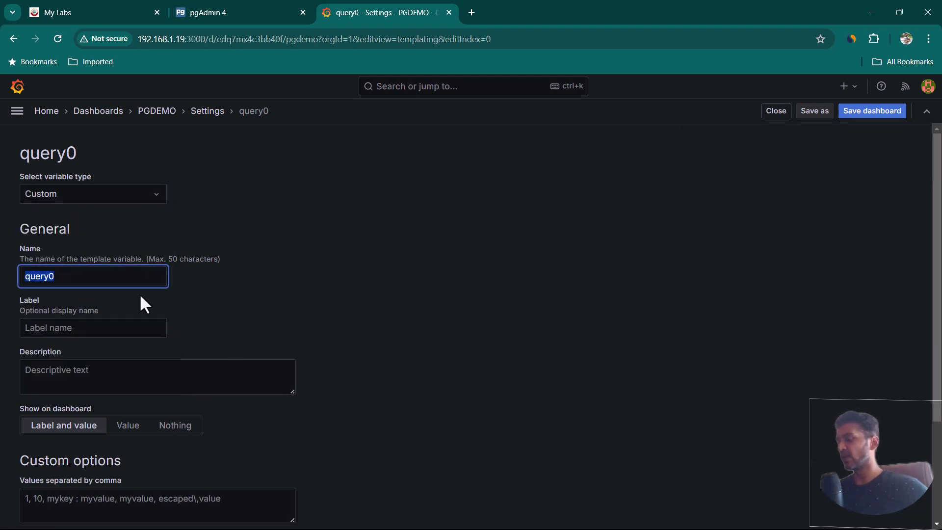
{"action": "type", "text": "CATEGORY"}
{"action": "scroll", "coordinate": [143, 309], "scroll_direction": "down", "scroll_amount": 1}
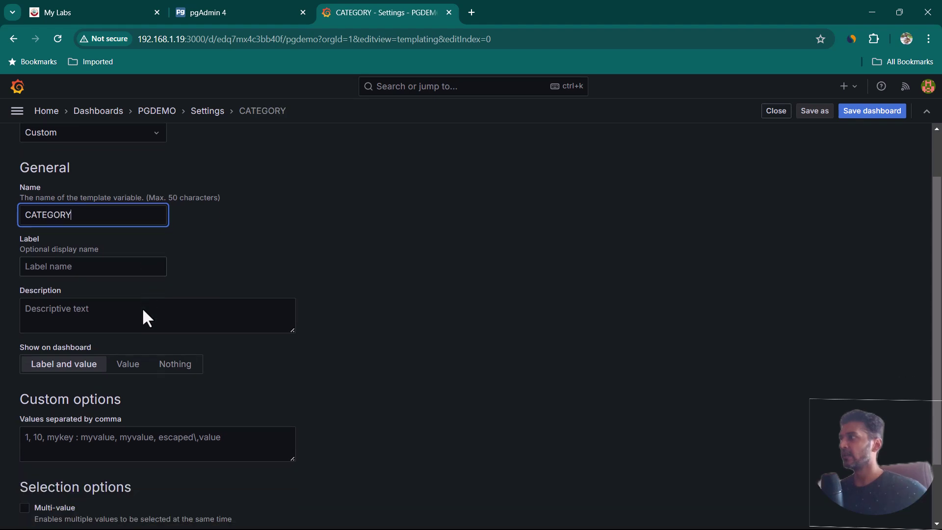
{"action": "left_click", "coordinate": [95, 269]}
{"action": "type", "text": "CATEGORY"}
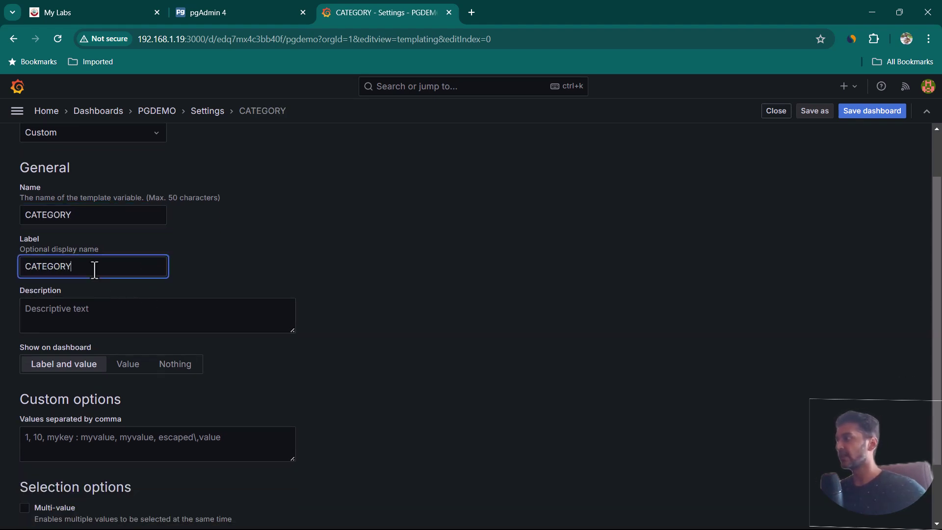
{"action": "scroll", "coordinate": [78, 319], "scroll_direction": "down", "scroll_amount": 1}
Step: Check the product category names in pgAdmin for the variable's values
{"action": "left_click", "coordinate": [59, 368]}
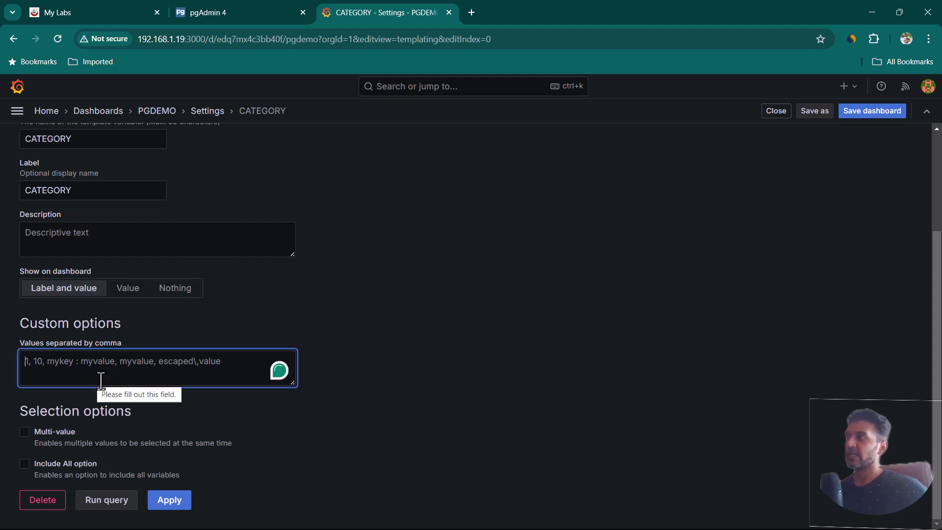
{"action": "left_click", "coordinate": [229, 14]}
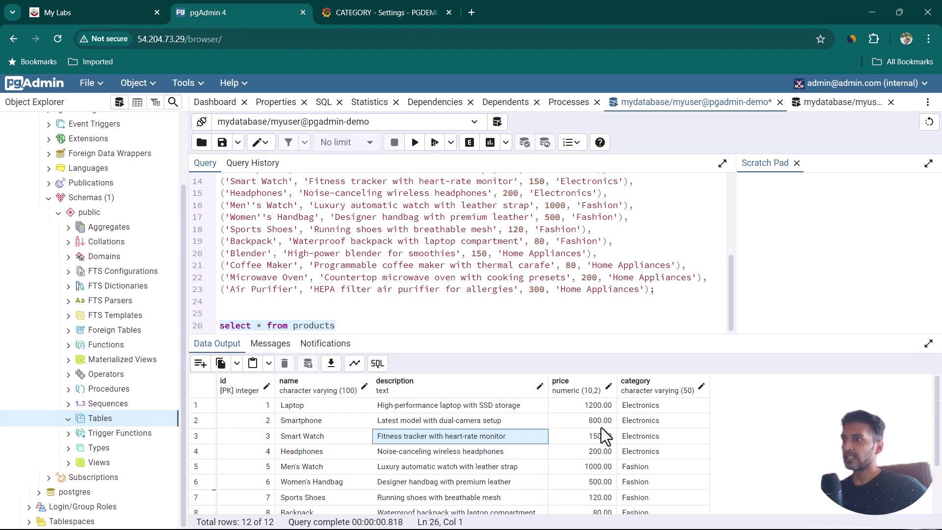
{"action": "scroll", "coordinate": [658, 490], "scroll_direction": "down", "scroll_amount": 3}
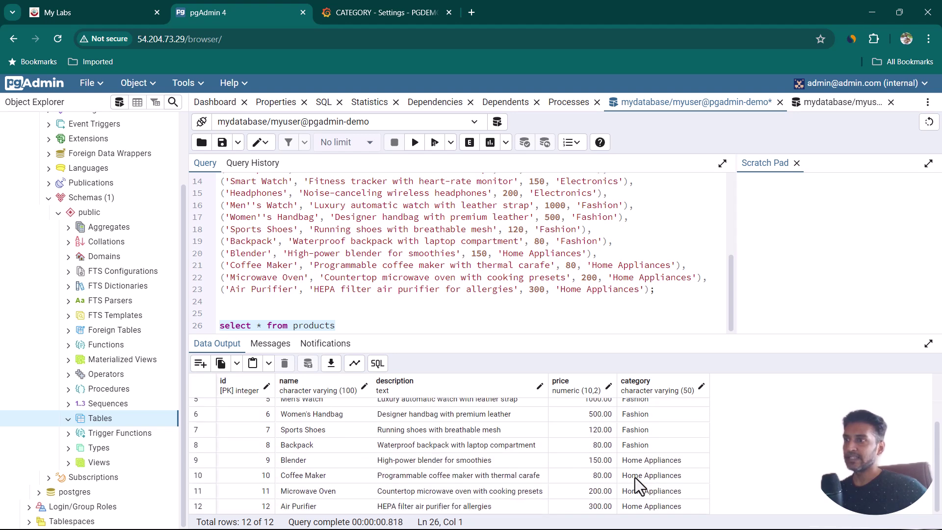
{"action": "scroll", "coordinate": [645, 476], "scroll_direction": "up", "scroll_amount": 3}
Step: Set CATEGORY values to ELECTRONICS,FASHION,HOME APPLIANCES, apply, and close settings
{"action": "left_click", "coordinate": [360, 10]}
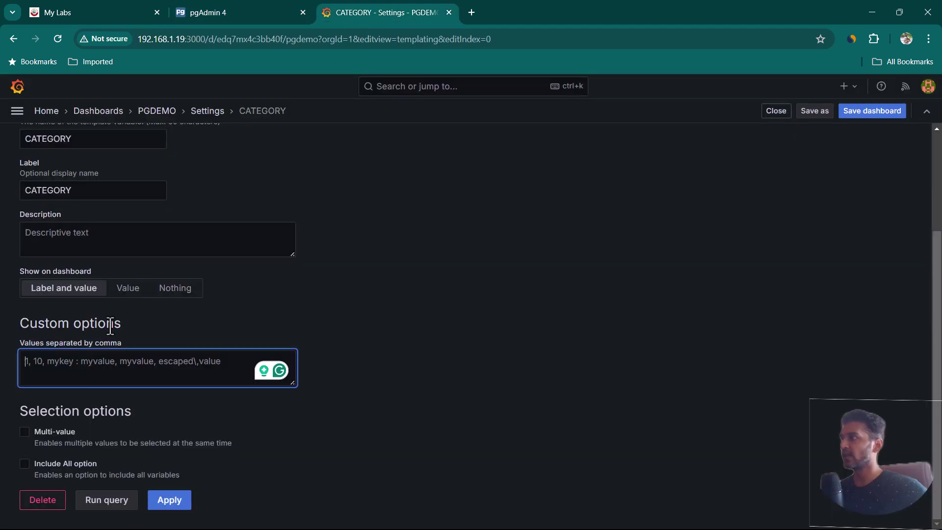
{"action": "type", "text": "ELECTRONICS,FASHION,HOME APPLIANCES"}
{"action": "left_click", "coordinate": [201, 443]}
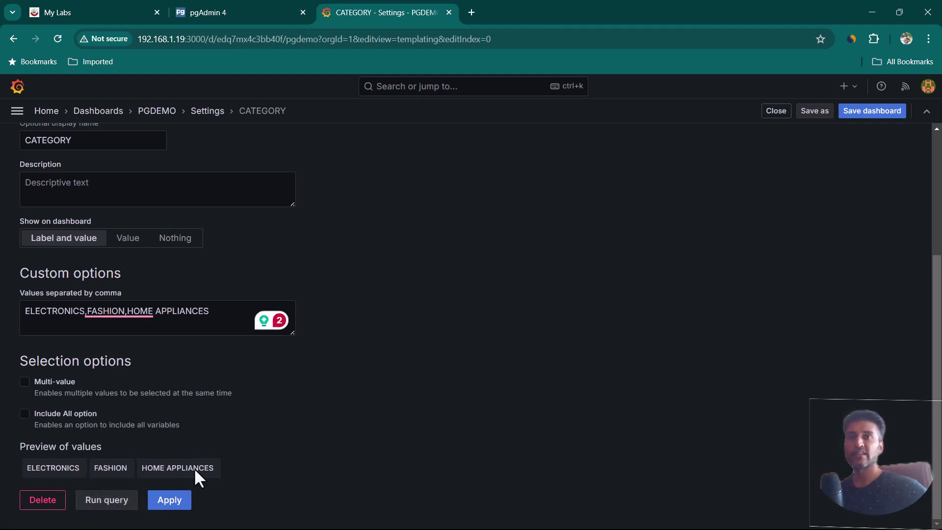
{"action": "left_click", "coordinate": [174, 503]}
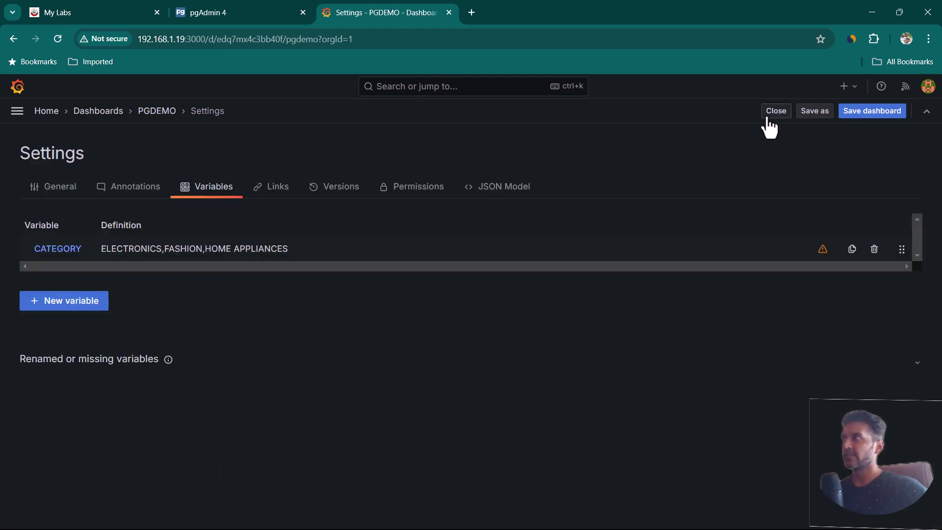
{"action": "left_click", "coordinate": [777, 112]}
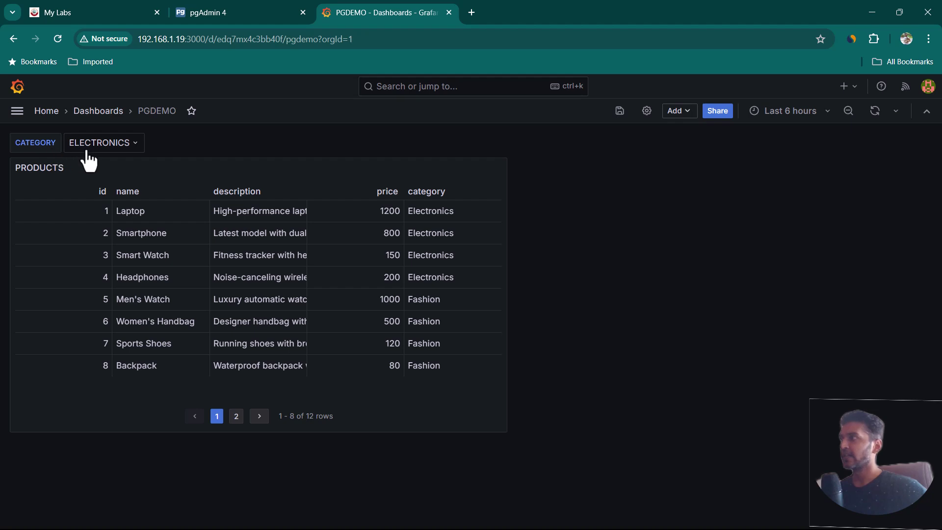
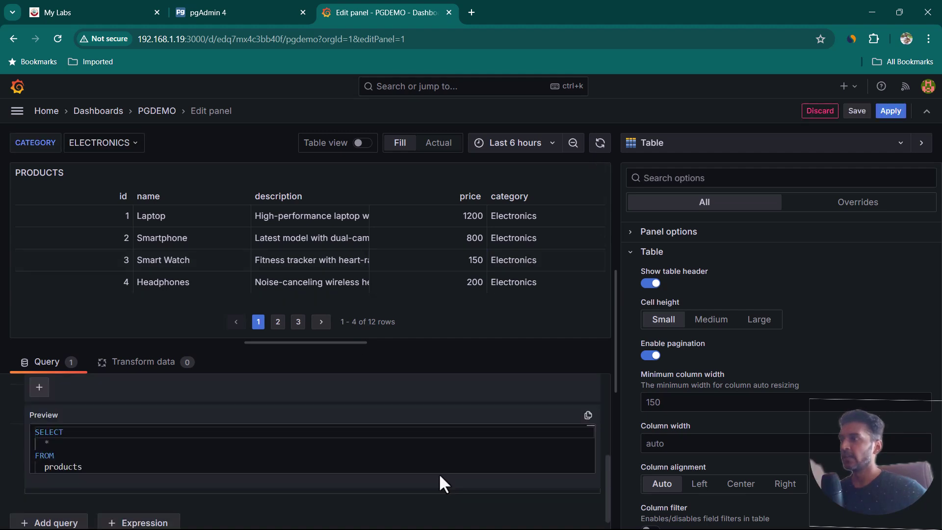
Step: Add a filter to the PRODUCTS query so category == $CATEGORY, and run it
{"action": "scroll", "coordinate": [474, 469], "scroll_direction": "up", "scroll_amount": 5}
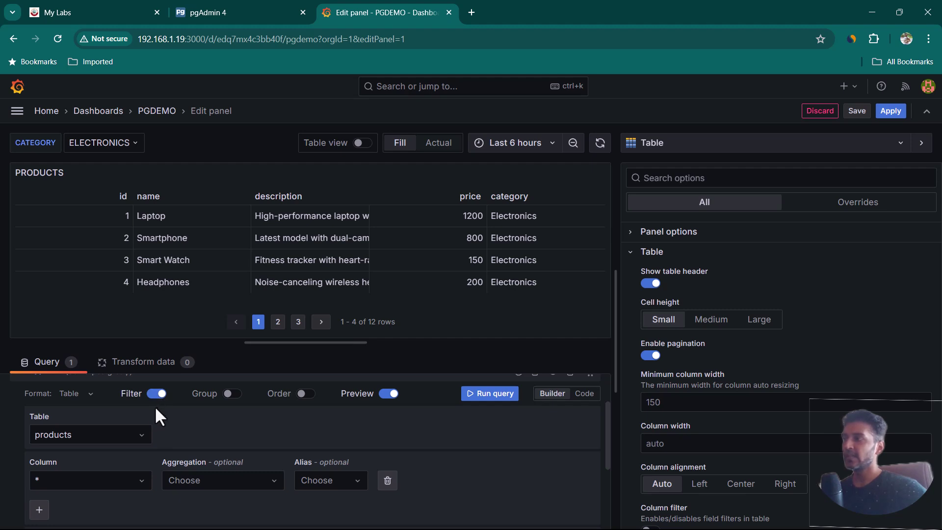
{"action": "scroll", "coordinate": [162, 417], "scroll_direction": "down", "scroll_amount": 3}
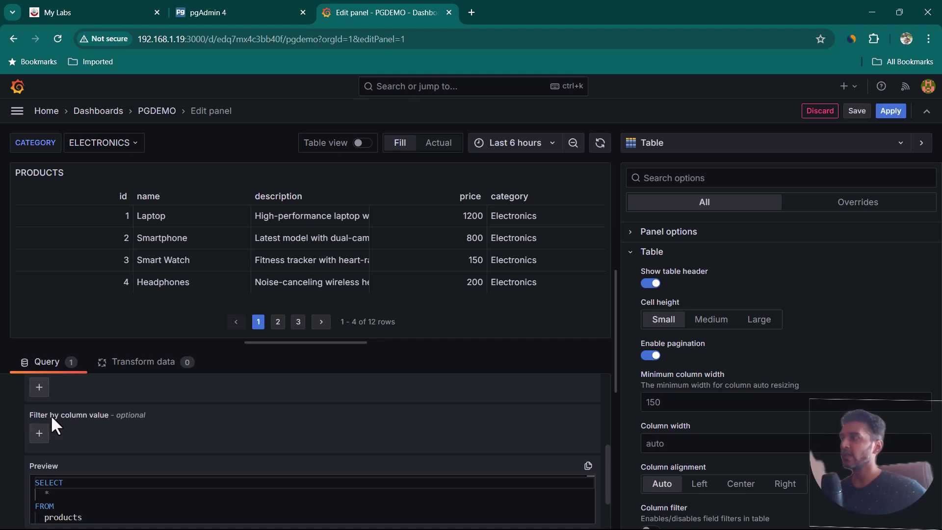
{"action": "left_click", "coordinate": [39, 434]}
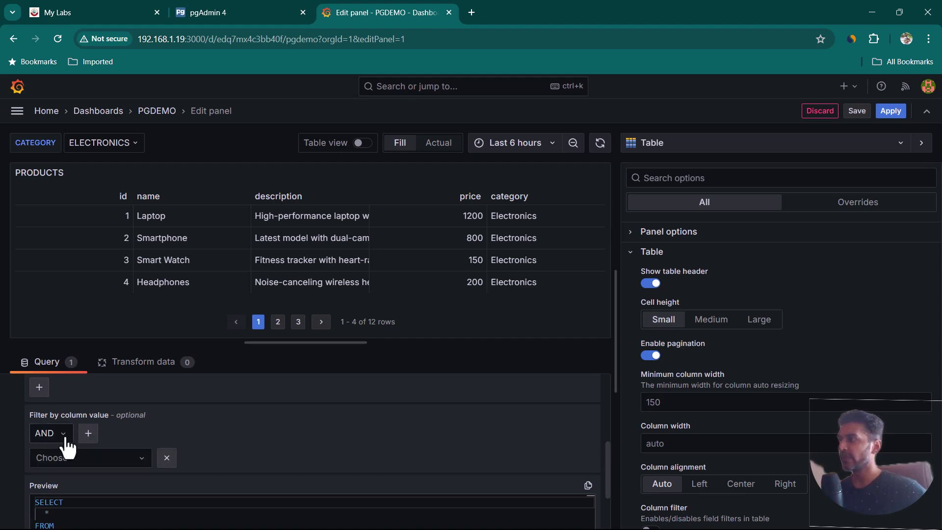
{"action": "left_click", "coordinate": [96, 459]}
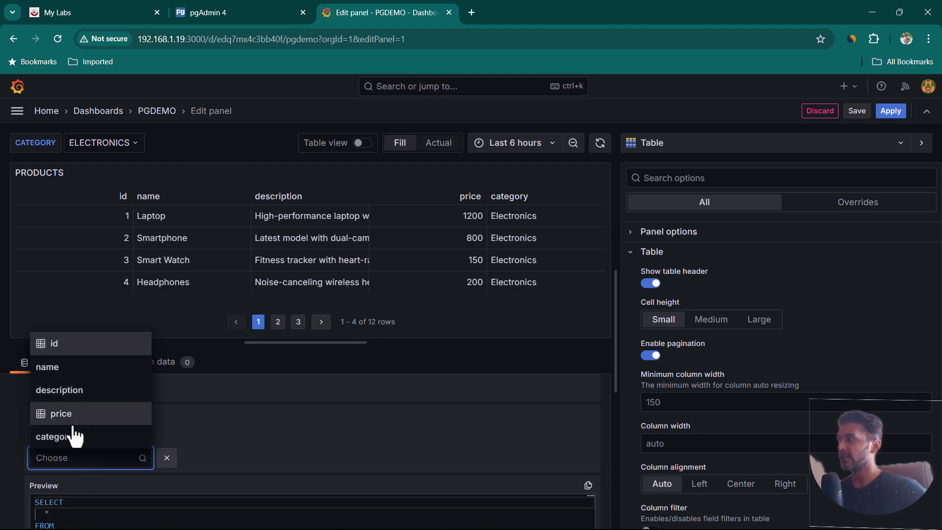
{"action": "left_click", "coordinate": [81, 439]}
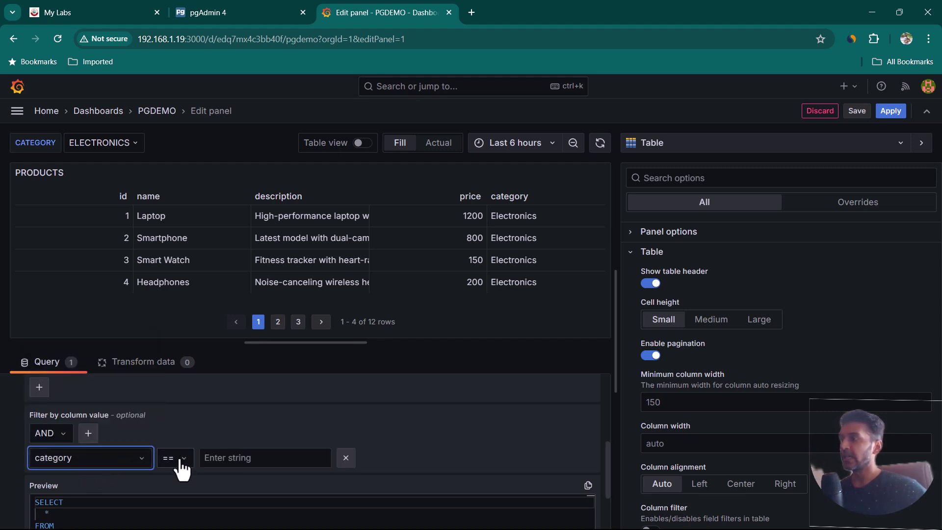
{"action": "left_click", "coordinate": [234, 461]}
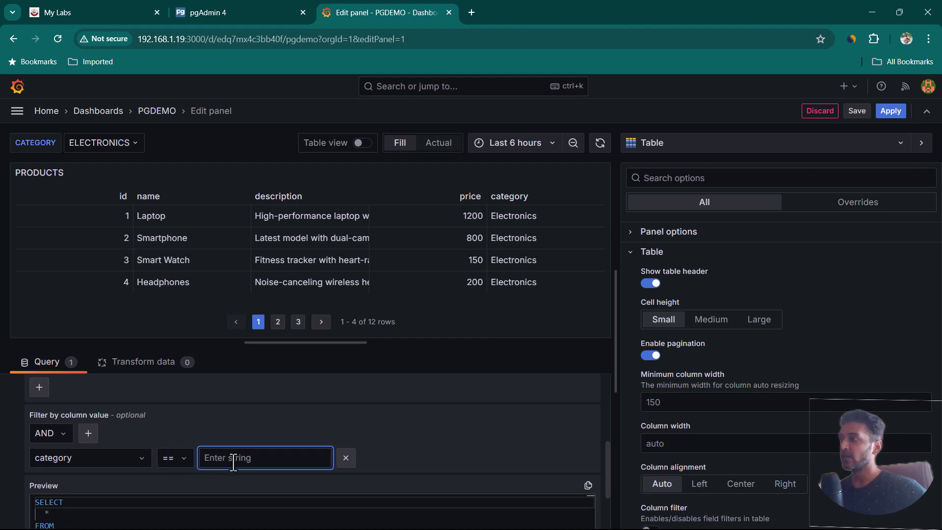
{"action": "left_click", "coordinate": [220, 462]}
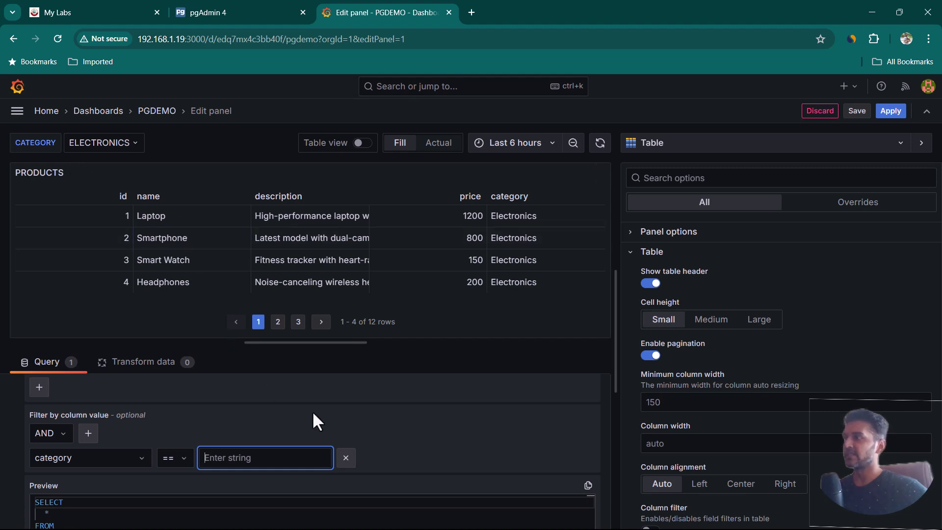
{"action": "type", "text": "$CA"}
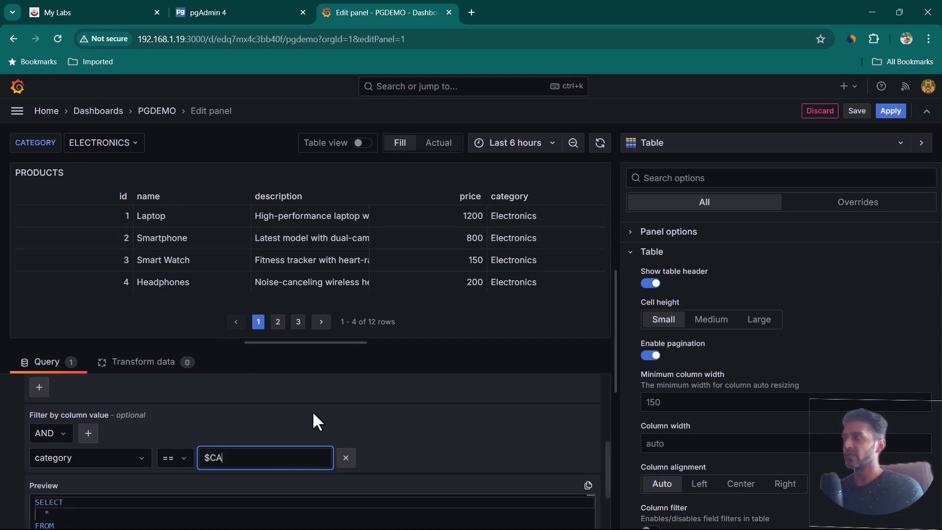
{"action": "type", "text": "TEGORY"}
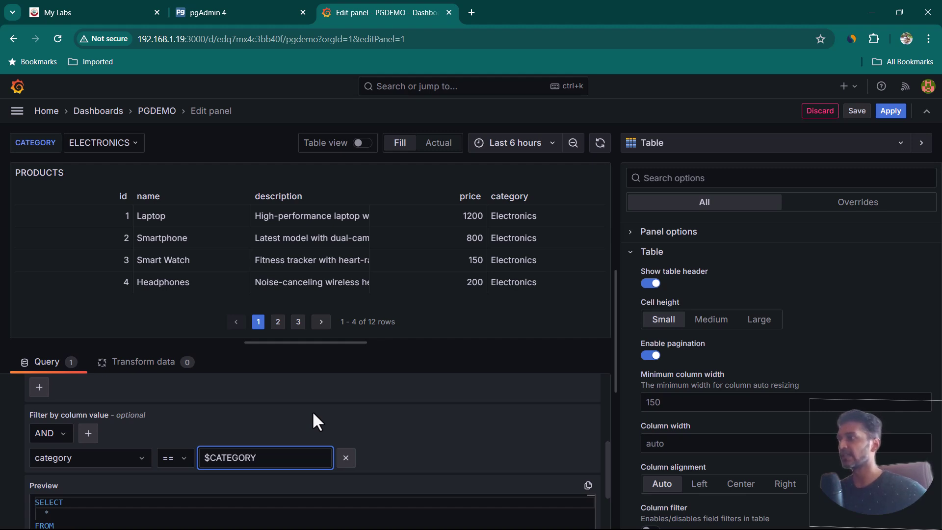
{"action": "scroll", "coordinate": [466, 494], "scroll_direction": "down", "scroll_amount": 2}
{"action": "scroll", "coordinate": [495, 491], "scroll_direction": "up", "scroll_amount": 4}
{"action": "scroll", "coordinate": [495, 490], "scroll_direction": "up", "scroll_amount": 1}
{"action": "left_click", "coordinate": [496, 455]}
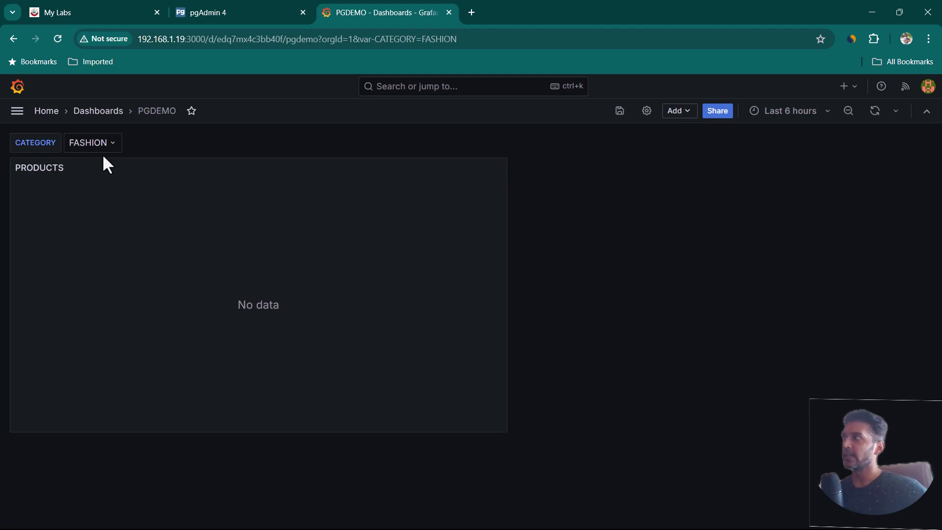
Step: Check categories in pgAdmin, then replace the CATEGORY variable's values with Electronics,Fashion
{"action": "left_click", "coordinate": [221, 14]}
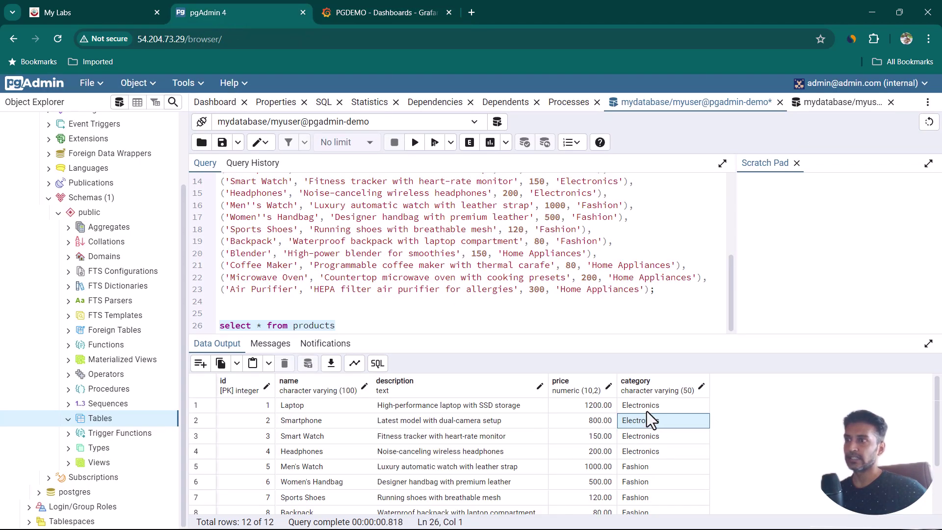
{"action": "left_click", "coordinate": [387, 12]}
{"action": "left_click", "coordinate": [646, 111]}
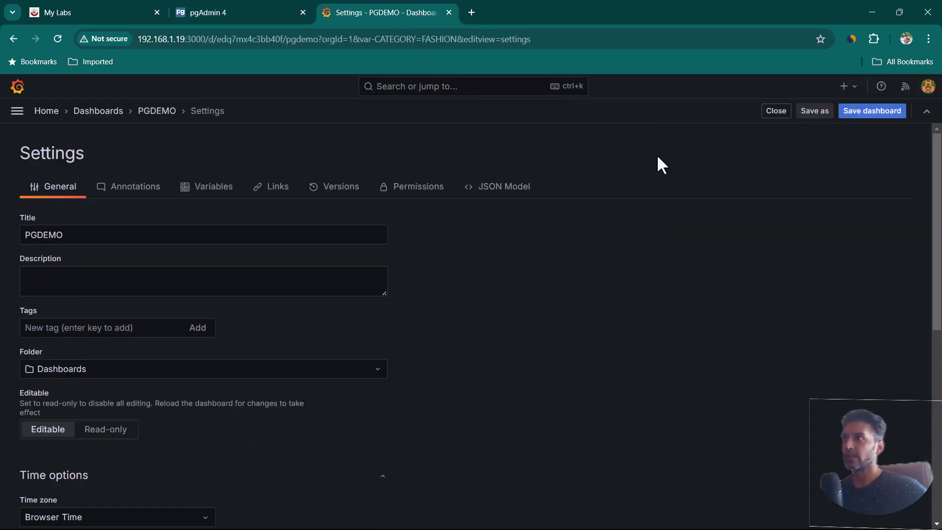
{"action": "left_click", "coordinate": [212, 193]}
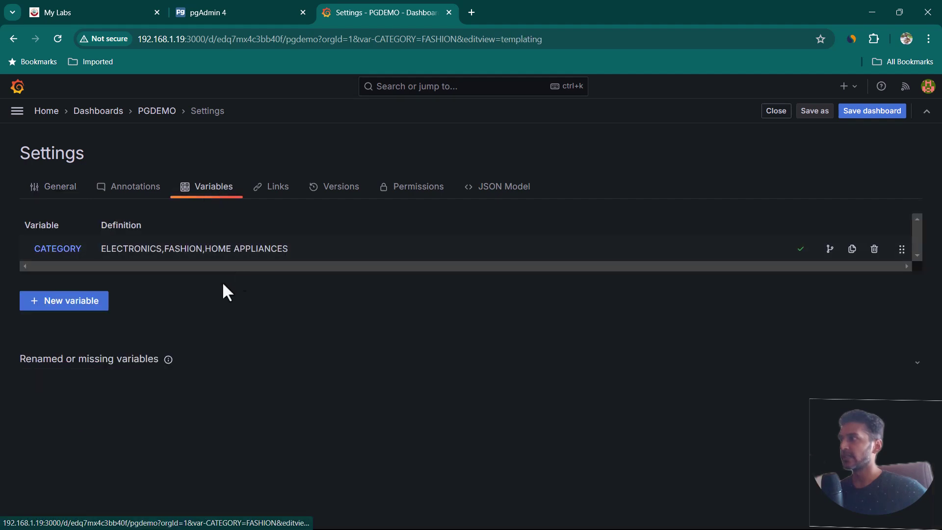
{"action": "left_click", "coordinate": [58, 249]}
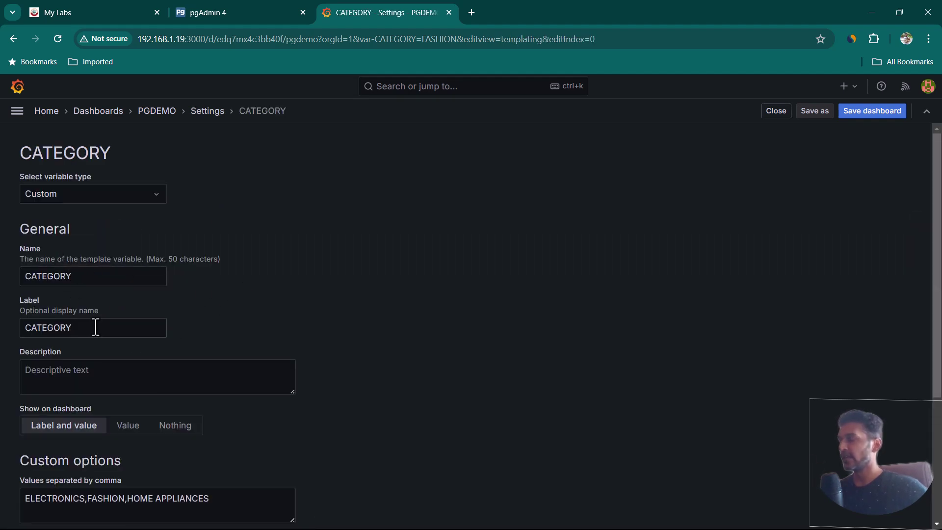
{"action": "scroll", "coordinate": [139, 422], "scroll_direction": "down", "scroll_amount": 3}
{"action": "triple_click", "coordinate": [81, 378]}
{"action": "type", "text": "Electronics,Fashion"}
{"action": "scroll", "coordinate": [263, 393], "scroll_direction": "down", "scroll_amount": 2}
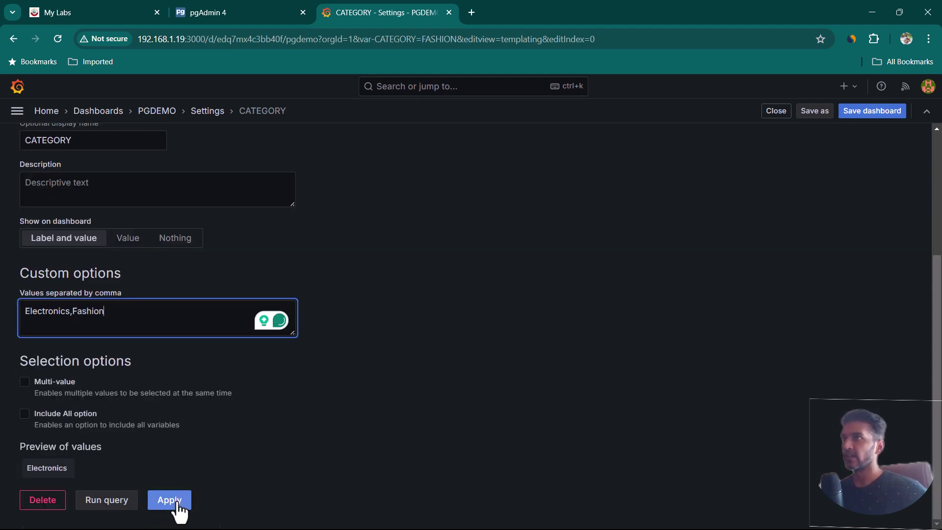
{"action": "left_click", "coordinate": [170, 499]}
{"action": "left_click", "coordinate": [769, 114]}
Step: Switch the CATEGORY selector to Fashion, then to Electronics
{"action": "left_click", "coordinate": [88, 142]}
{"action": "left_click", "coordinate": [93, 175]}
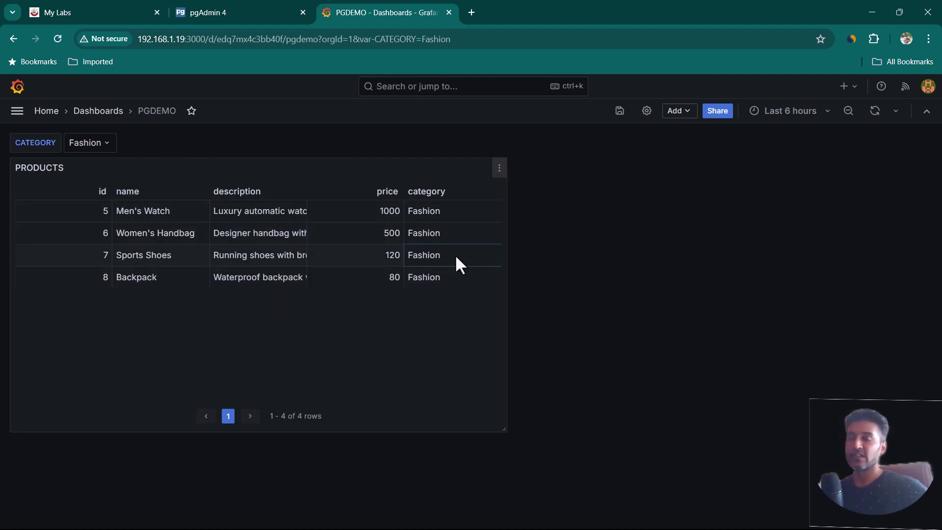
{"action": "left_click", "coordinate": [88, 142]}
{"action": "left_click", "coordinate": [101, 160]}
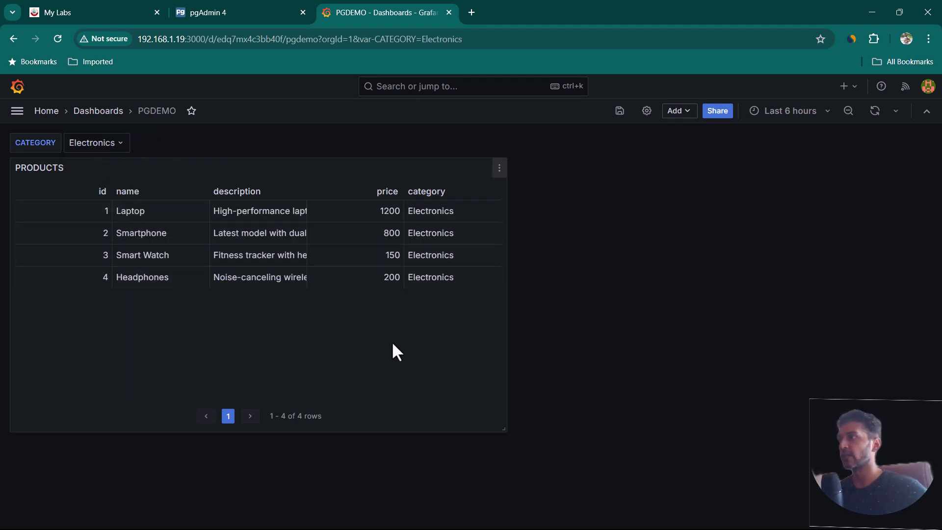
{"action": "left_click", "coordinate": [121, 143]}
{"action": "left_click", "coordinate": [196, 144]}
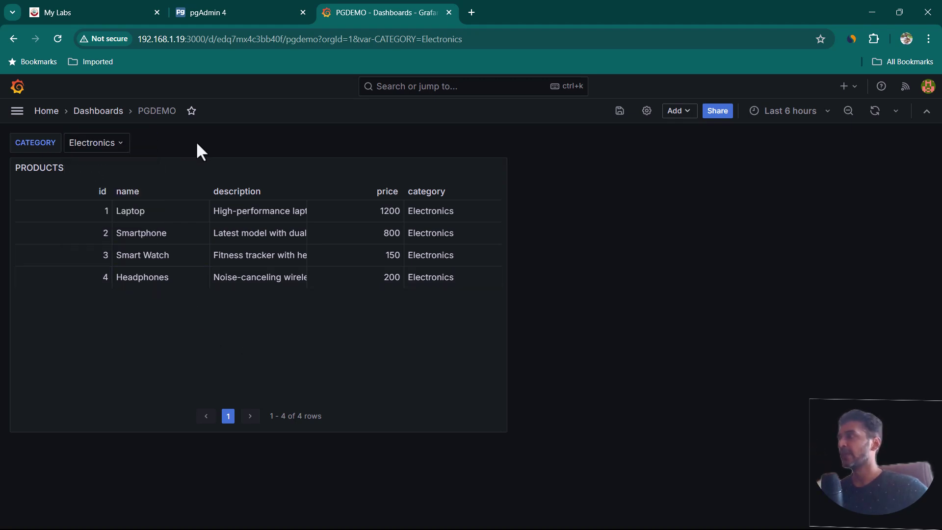
Step: Enable Multi-value on the CATEGORY variable and save it
{"action": "left_click", "coordinate": [647, 111]}
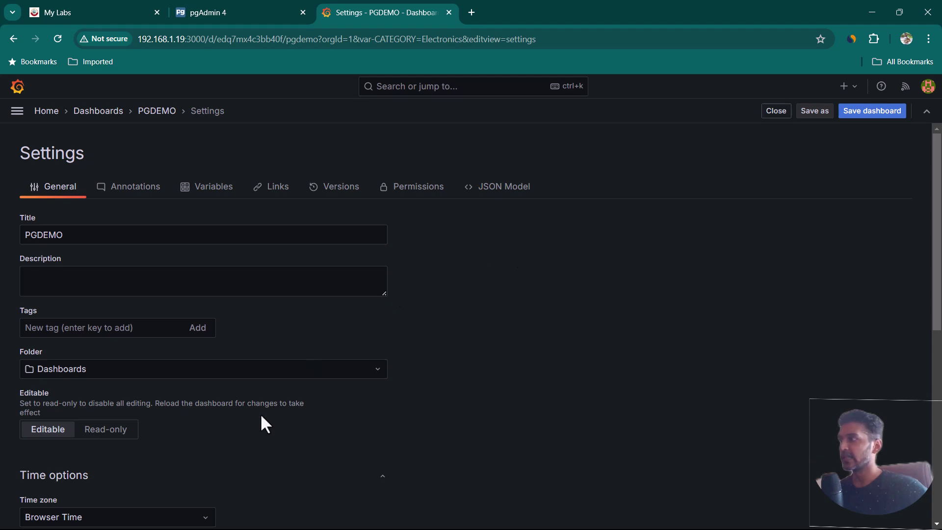
{"action": "scroll", "coordinate": [265, 412], "scroll_direction": "down", "scroll_amount": 5}
{"action": "scroll", "coordinate": [274, 410], "scroll_direction": "down", "scroll_amount": 1}
{"action": "scroll", "coordinate": [274, 410], "scroll_direction": "up", "scroll_amount": 6}
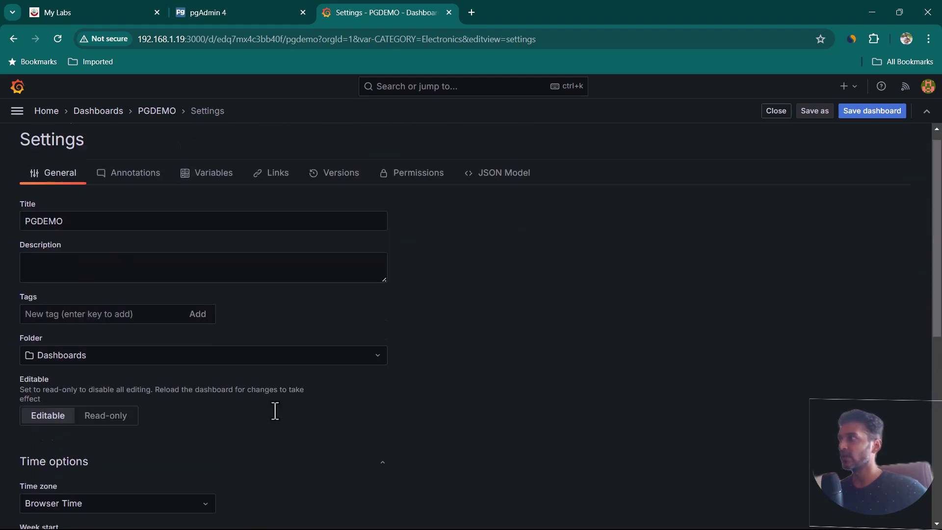
{"action": "left_click", "coordinate": [213, 192]}
{"action": "left_click", "coordinate": [69, 248]}
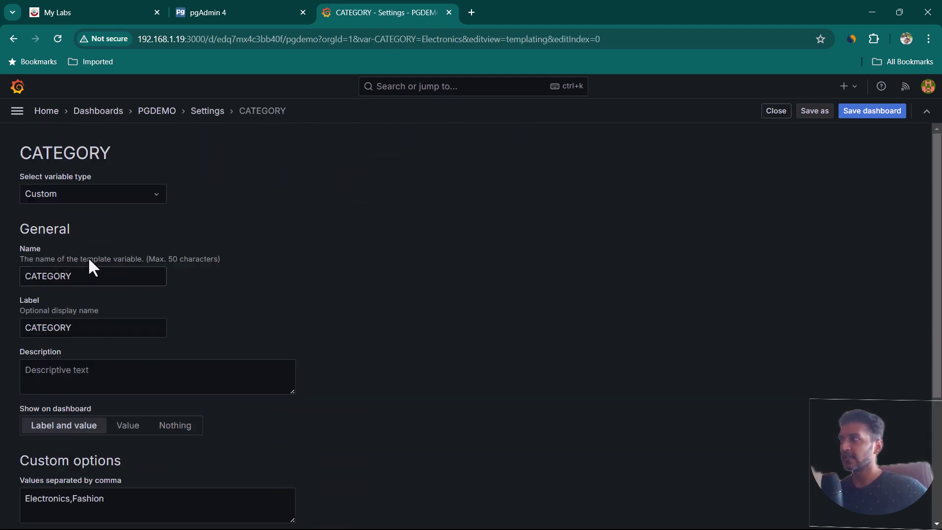
{"action": "scroll", "coordinate": [304, 351], "scroll_direction": "down", "scroll_amount": 4}
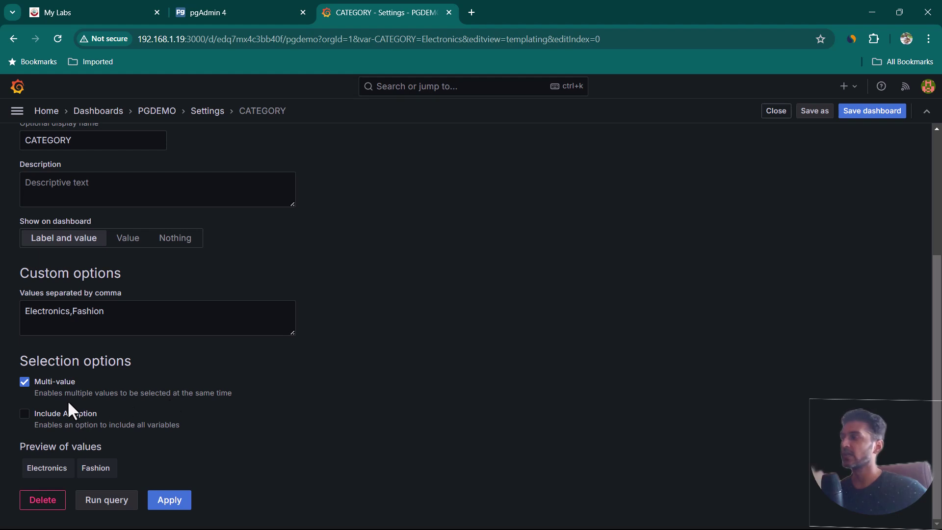
{"action": "left_click", "coordinate": [169, 501]}
{"action": "left_click", "coordinate": [775, 111]}
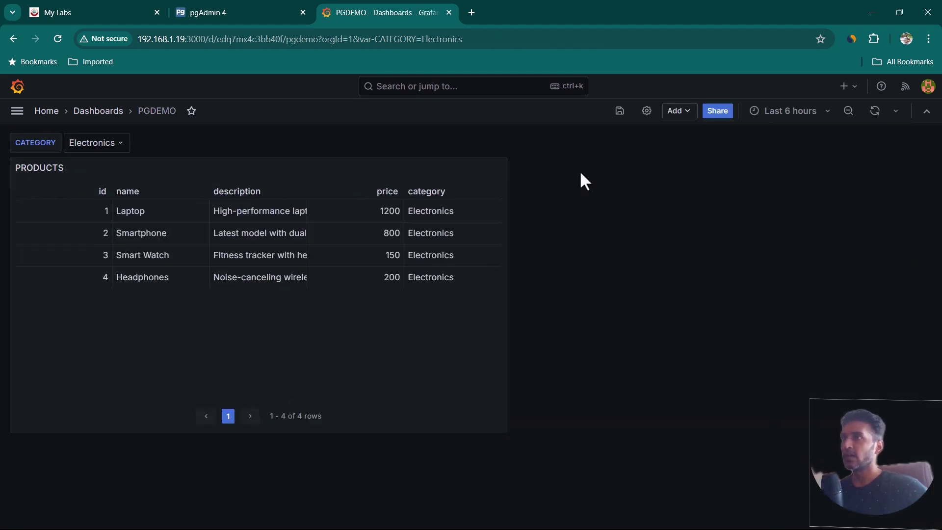
Step: Reload the dashboard and select both Electronics and Fashion for CATEGORY
{"action": "left_click", "coordinate": [875, 111]}
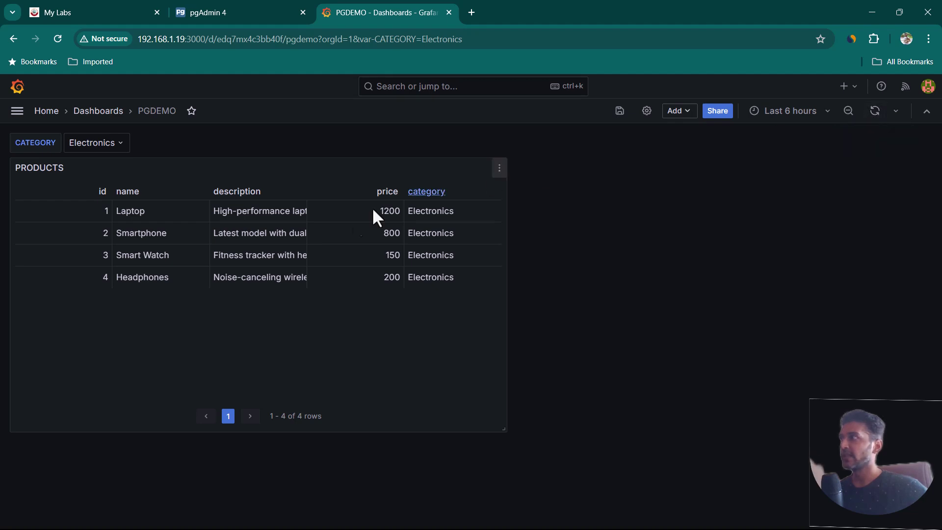
{"action": "left_click", "coordinate": [124, 146]}
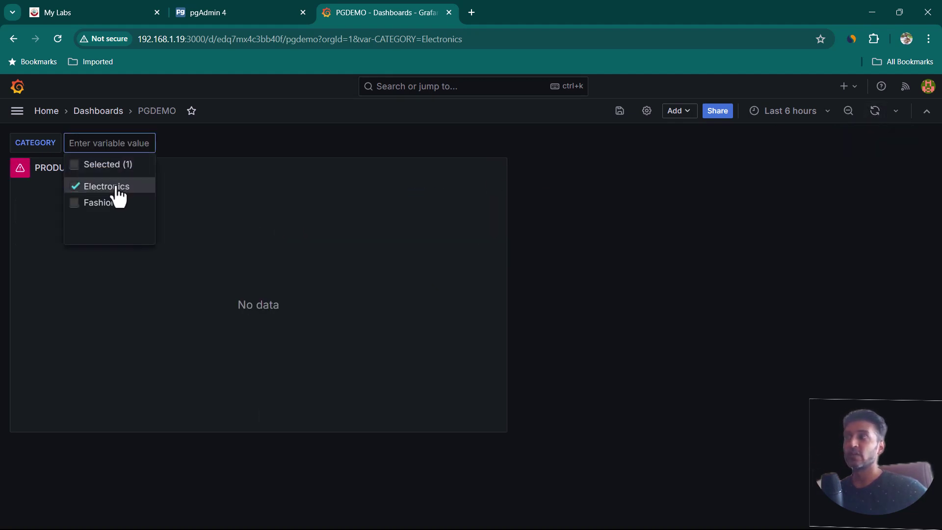
{"action": "left_click", "coordinate": [101, 202]}
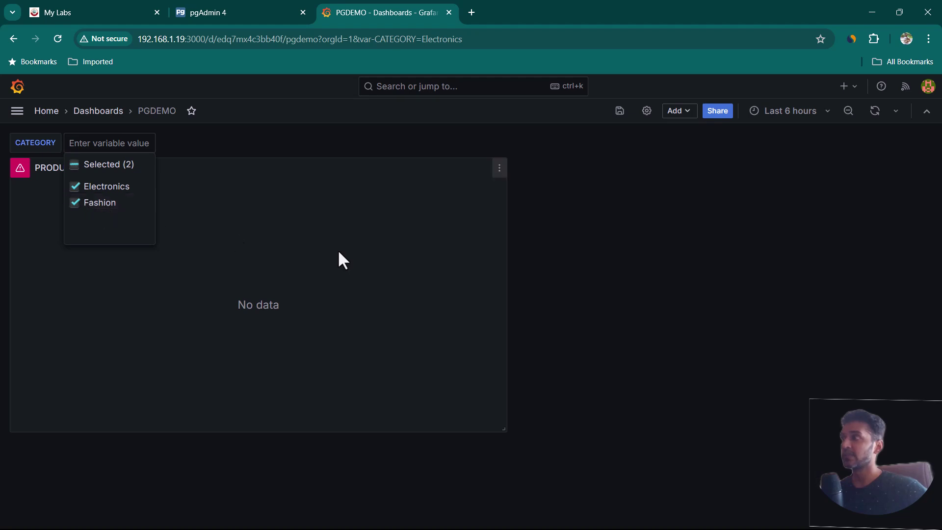
{"action": "left_click", "coordinate": [547, 302]}
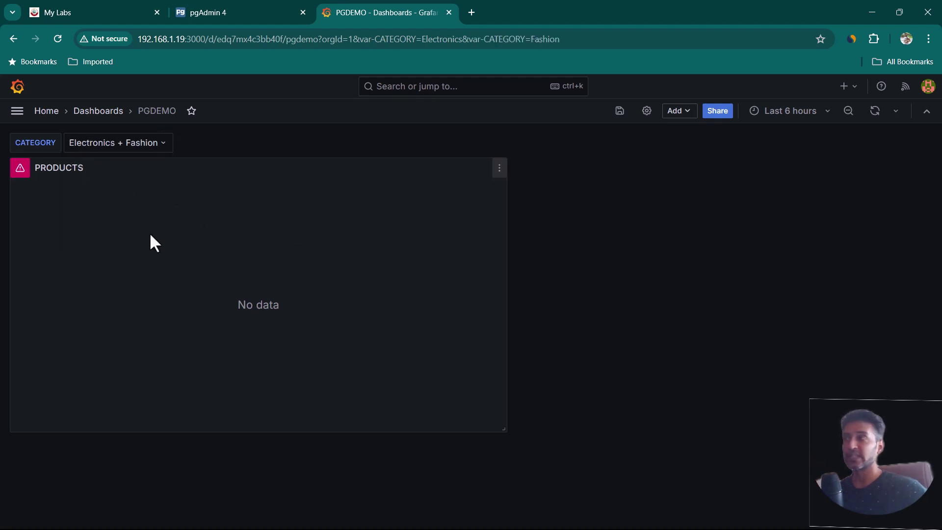
Step: Edit the PRODUCTS panel so category matches any selected CATEGORY value
{"action": "mouse_move", "coordinate": [22, 178]}
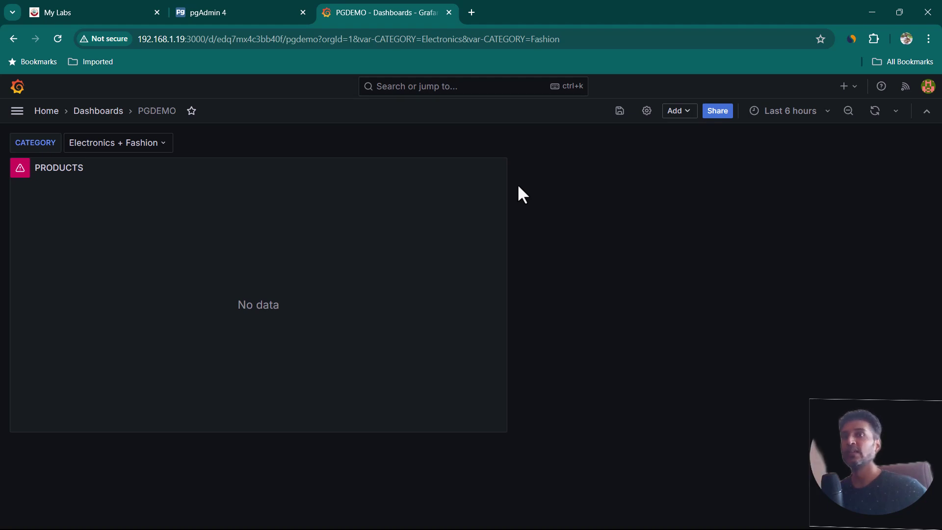
{"action": "left_click", "coordinate": [497, 167]}
{"action": "left_click", "coordinate": [417, 214]}
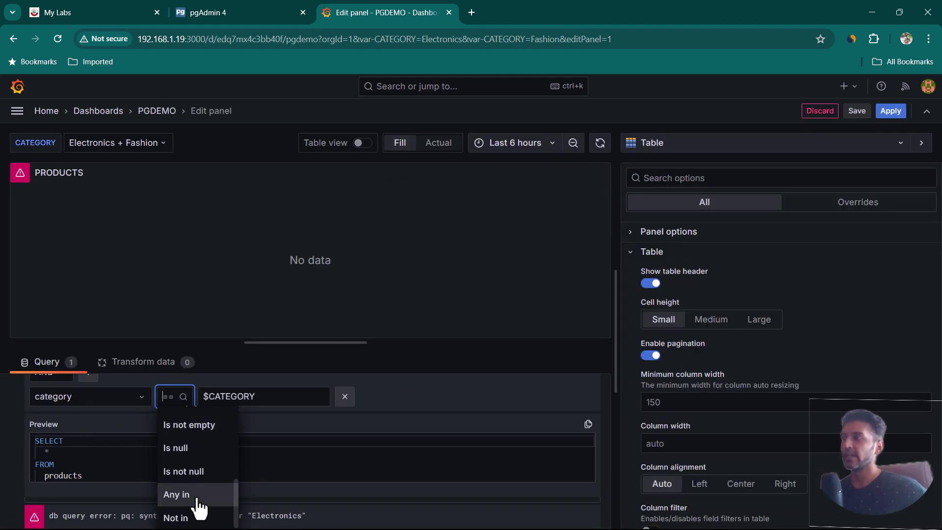
{"action": "left_click", "coordinate": [198, 496]}
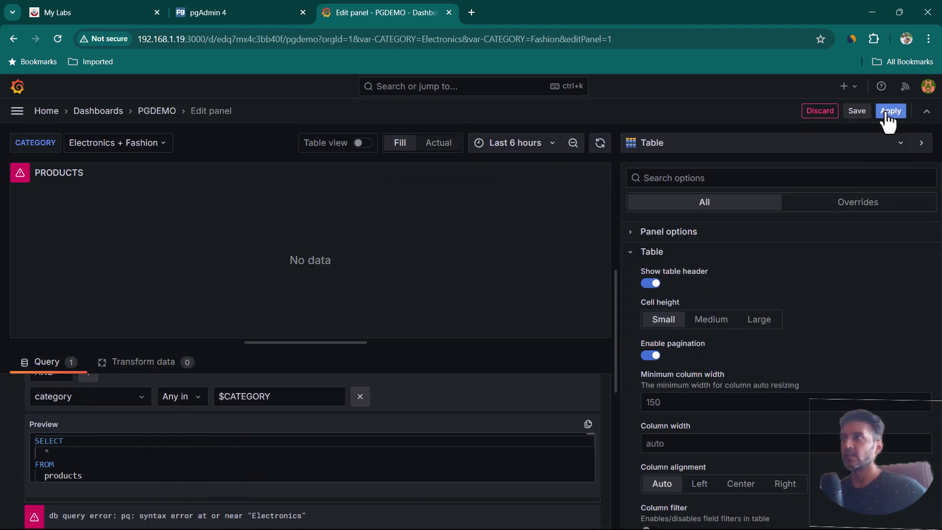
{"action": "left_click", "coordinate": [890, 111]}
Step: Filter CATEGORY to Fashion only, then back to Electronics and Fashion
{"action": "left_click", "coordinate": [149, 142]}
{"action": "left_click", "coordinate": [75, 186]}
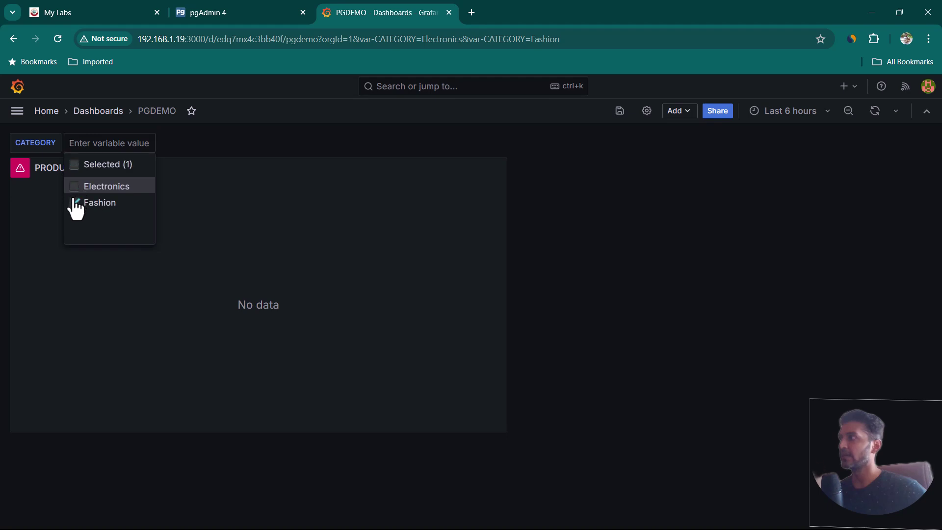
{"action": "left_click", "coordinate": [572, 222]}
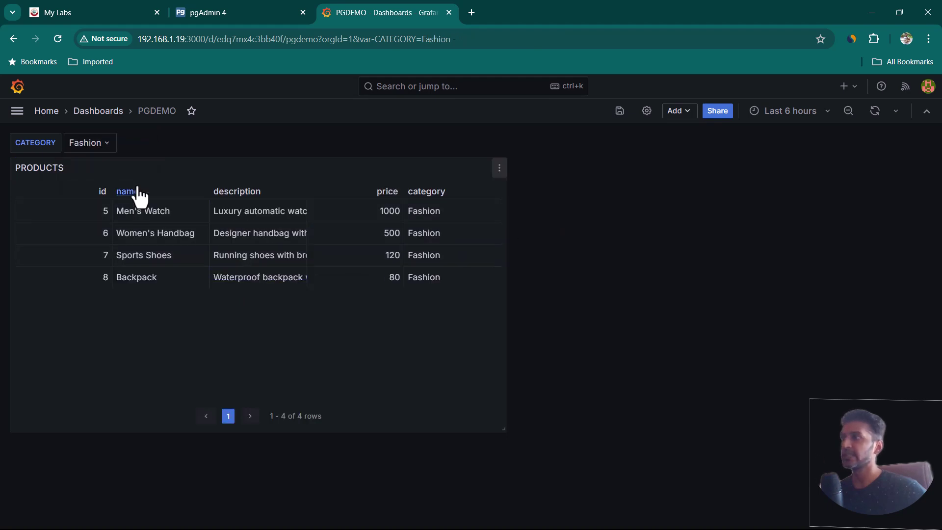
{"action": "left_click", "coordinate": [104, 146]}
{"action": "left_click", "coordinate": [98, 186]}
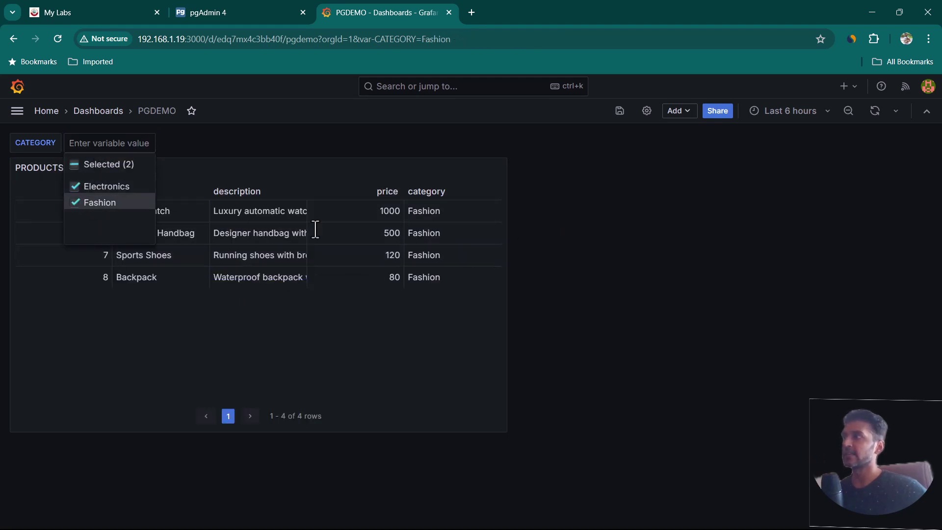
{"action": "left_click", "coordinate": [573, 254]}
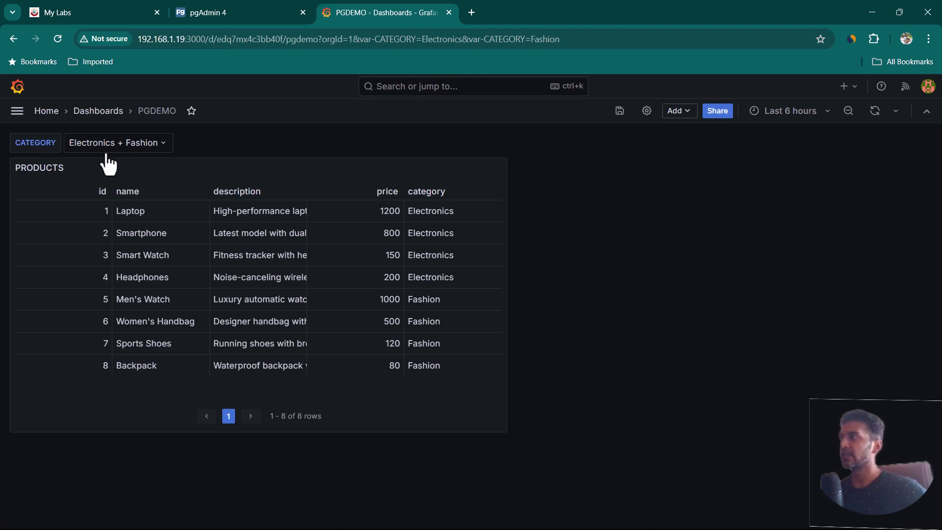
{"action": "left_click", "coordinate": [131, 150]}
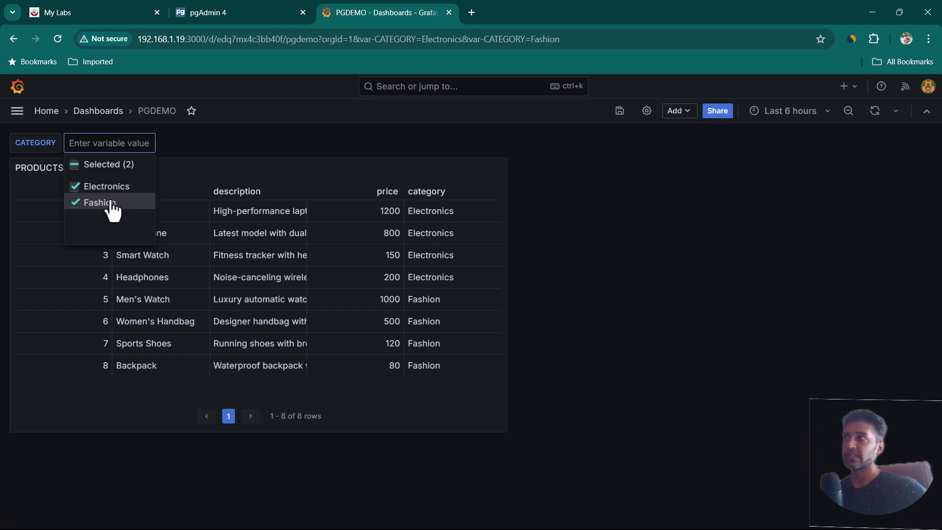
Step: Run 'select distinct category from products' in pgAdmin, returning Home Appliances, Electronics and Fashion
{"action": "left_click", "coordinate": [233, 15]}
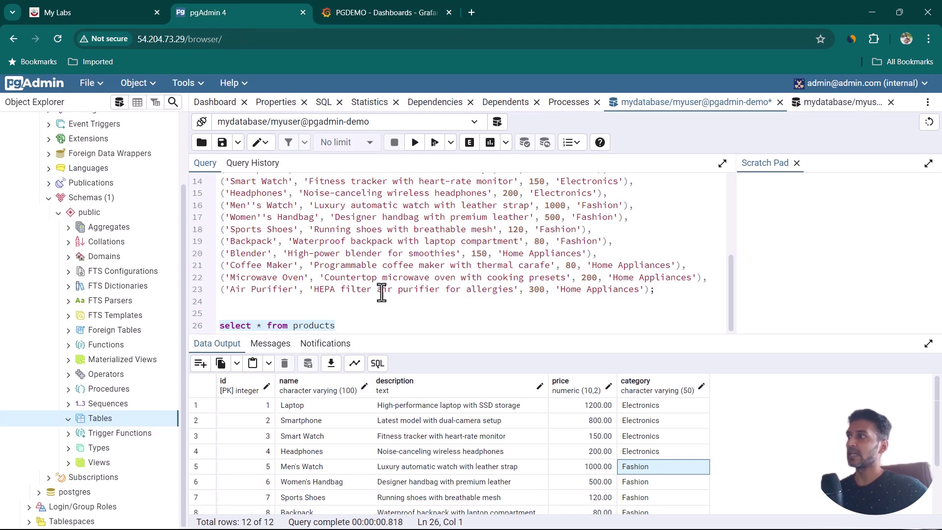
{"action": "left_click", "coordinate": [262, 325]}
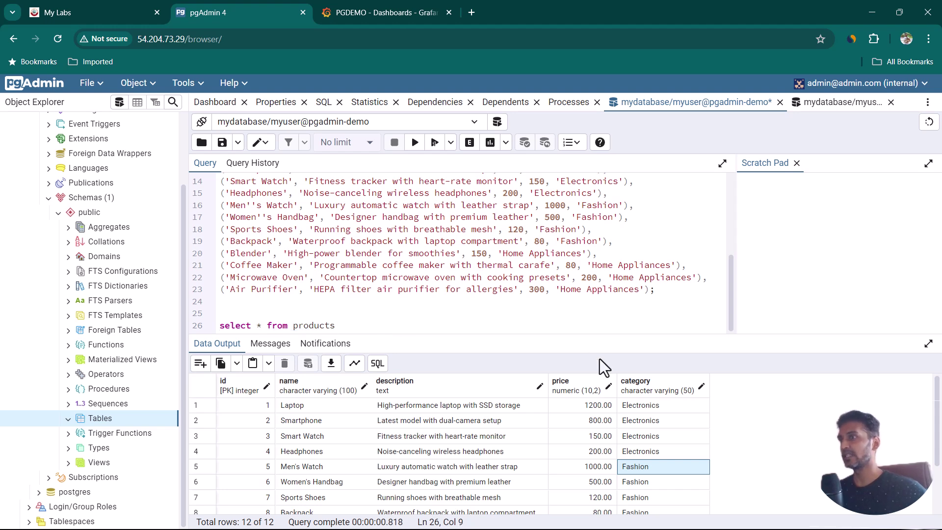
{"action": "key", "text": "BackSpace"}
{"action": "type", "text": "distinct "}
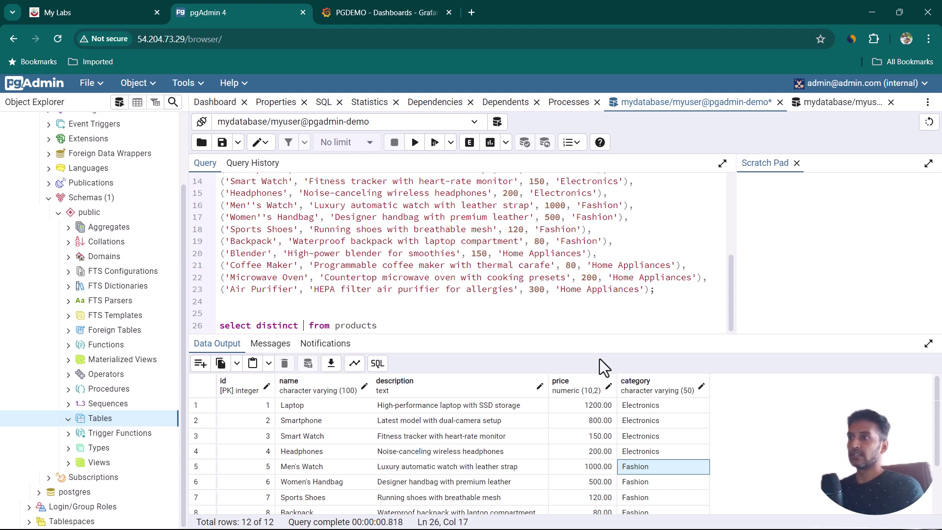
{"action": "type", "text": "category"}
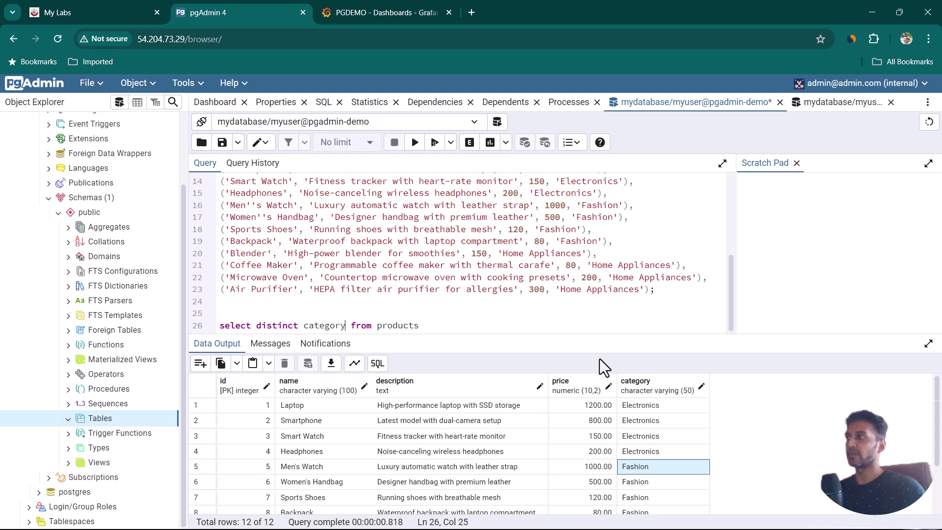
{"action": "key", "text": "shift+End"}
{"action": "key", "text": "ctrl+c"}
{"action": "key", "text": "F5"}
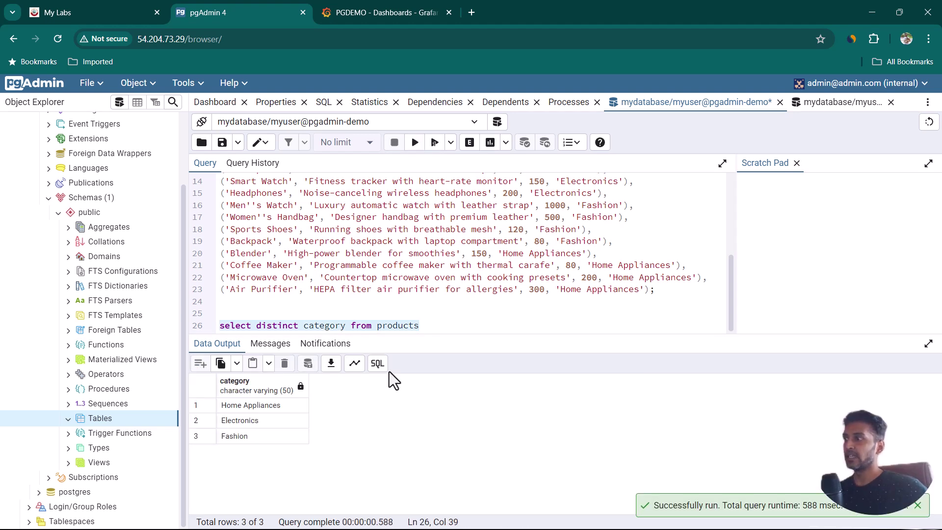
{"action": "left_click", "coordinate": [265, 435]}
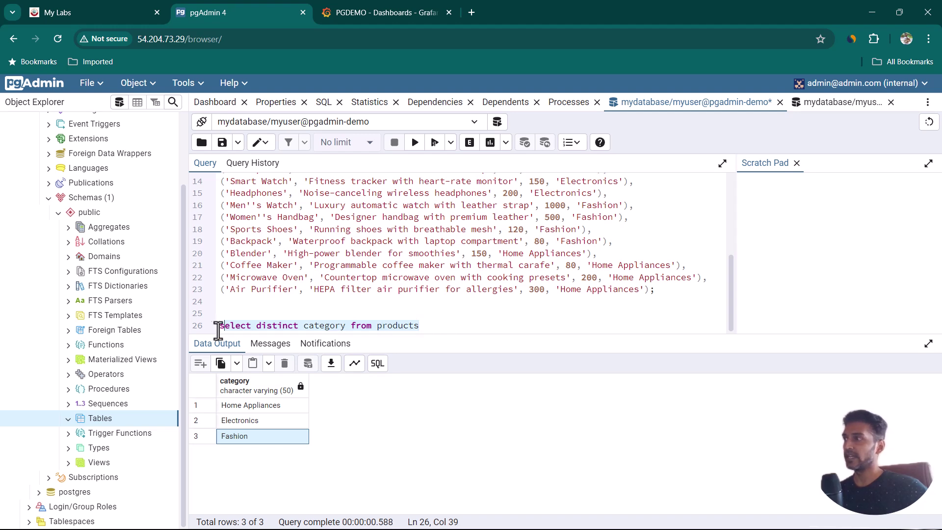
{"action": "left_click", "coordinate": [365, 11]}
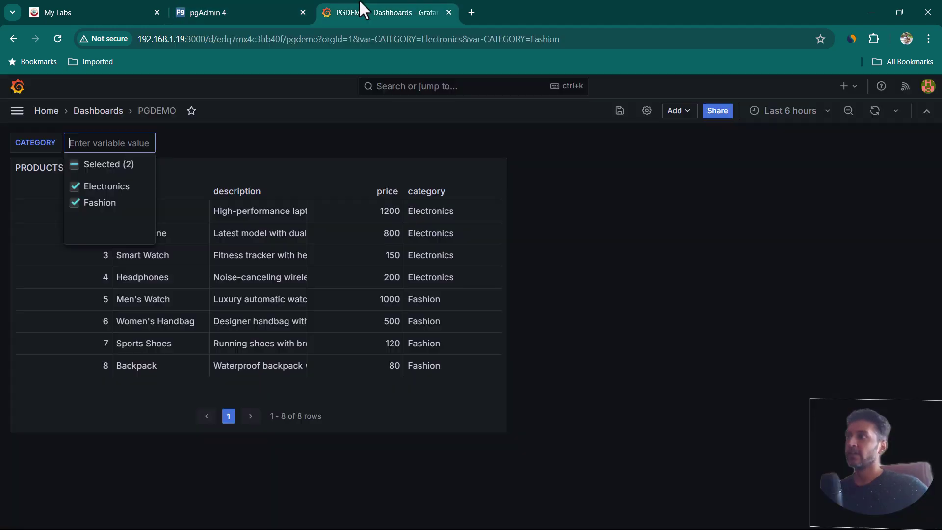
Step: Change the CATEGORY variable's type to Query
{"action": "left_click", "coordinate": [573, 251]}
{"action": "left_click", "coordinate": [647, 111]}
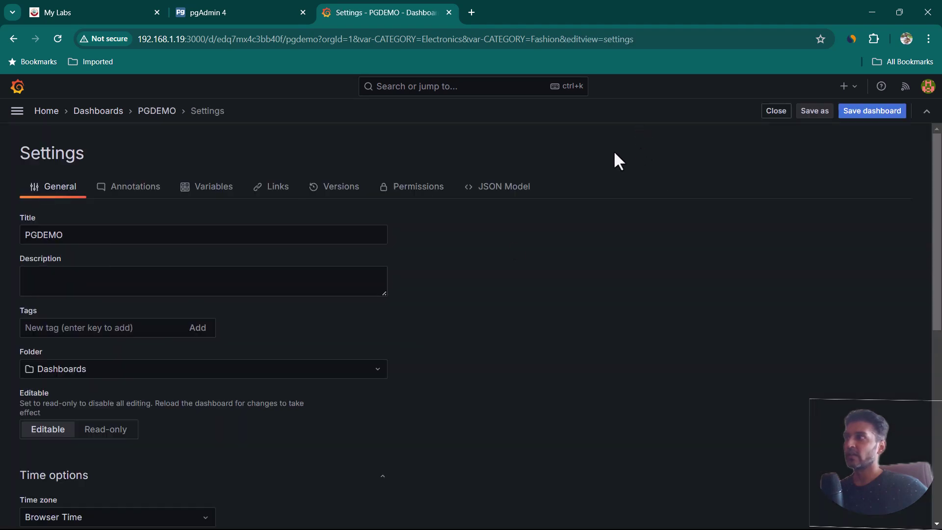
{"action": "left_click", "coordinate": [209, 189]}
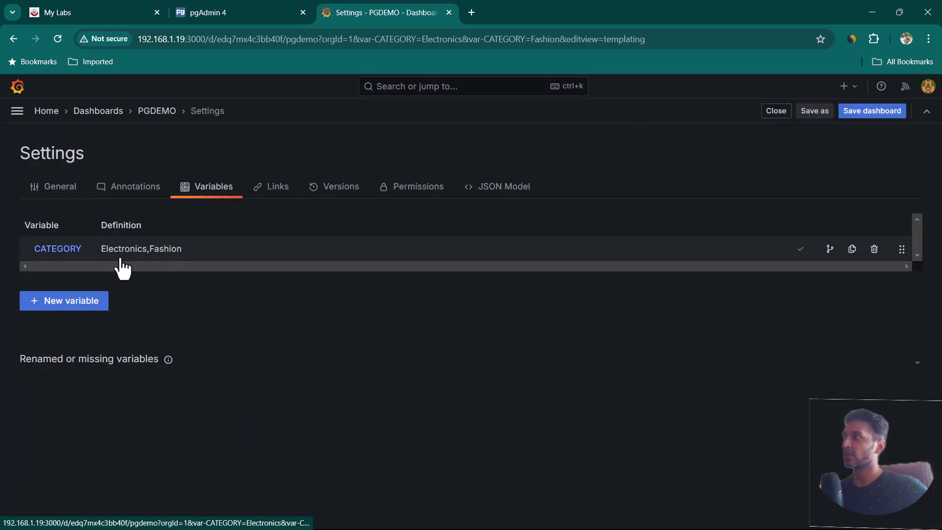
{"action": "left_click", "coordinate": [71, 253]}
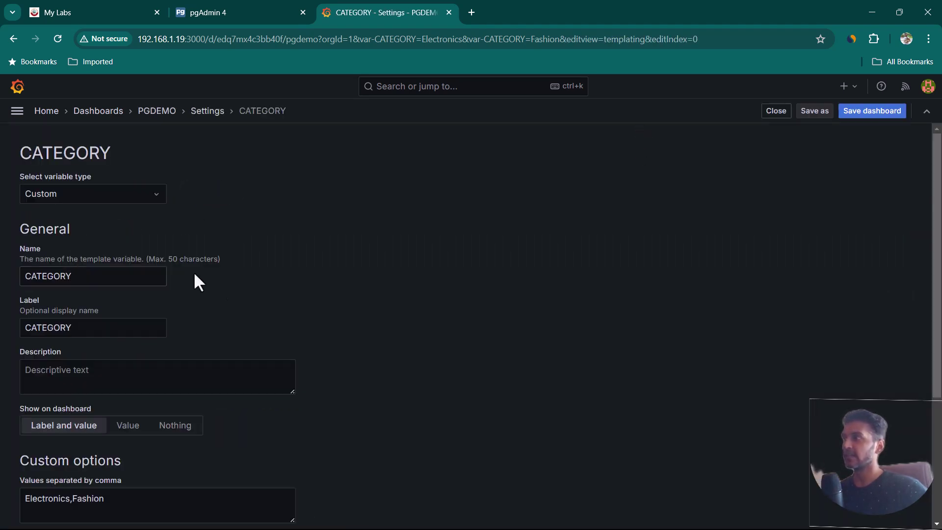
{"action": "left_click", "coordinate": [131, 195]}
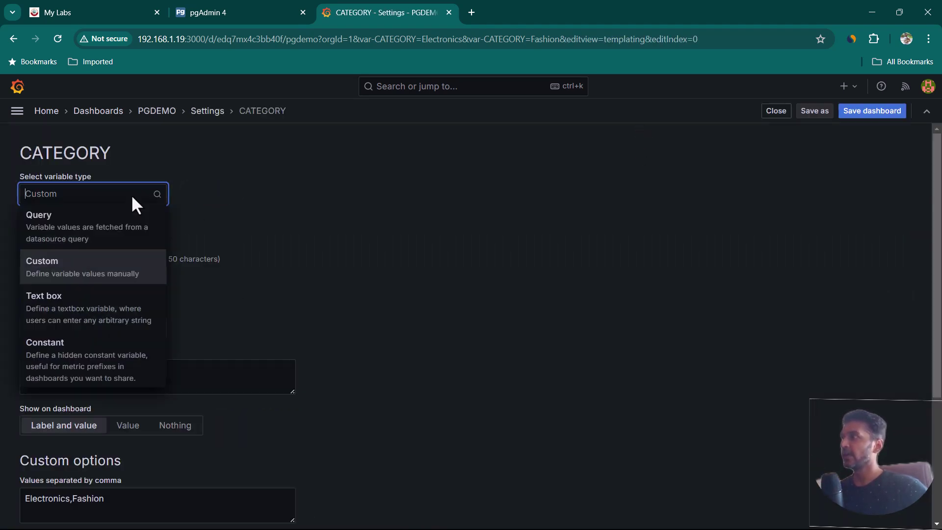
{"action": "left_click", "coordinate": [100, 238]}
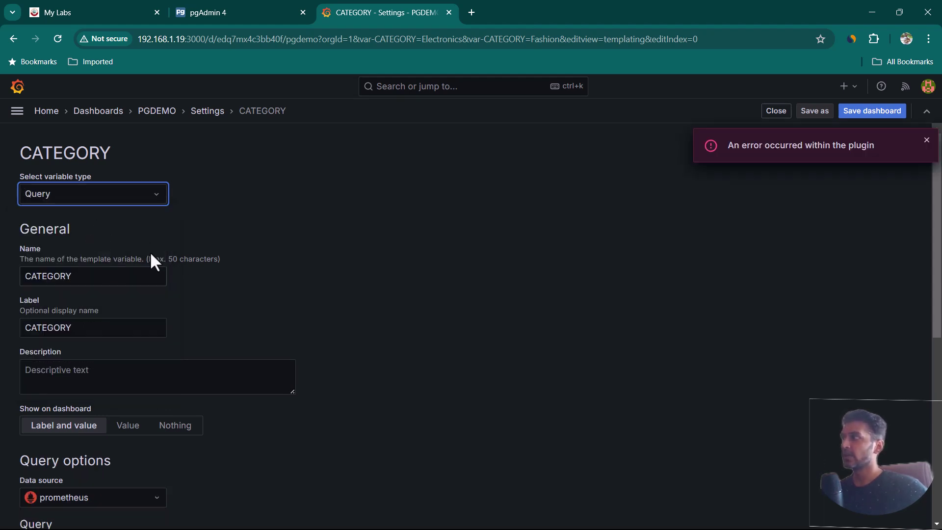
Step: Set the variable's data source to demo-postgresql with the distinct category query
{"action": "scroll", "coordinate": [149, 252], "scroll_direction": "down", "scroll_amount": 5}
{"action": "left_click", "coordinate": [106, 255]}
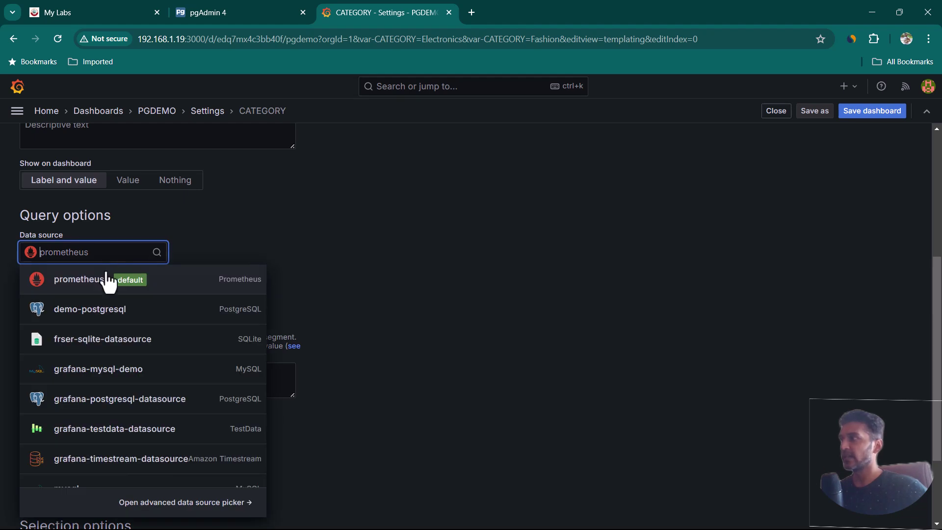
{"action": "left_click", "coordinate": [114, 310]}
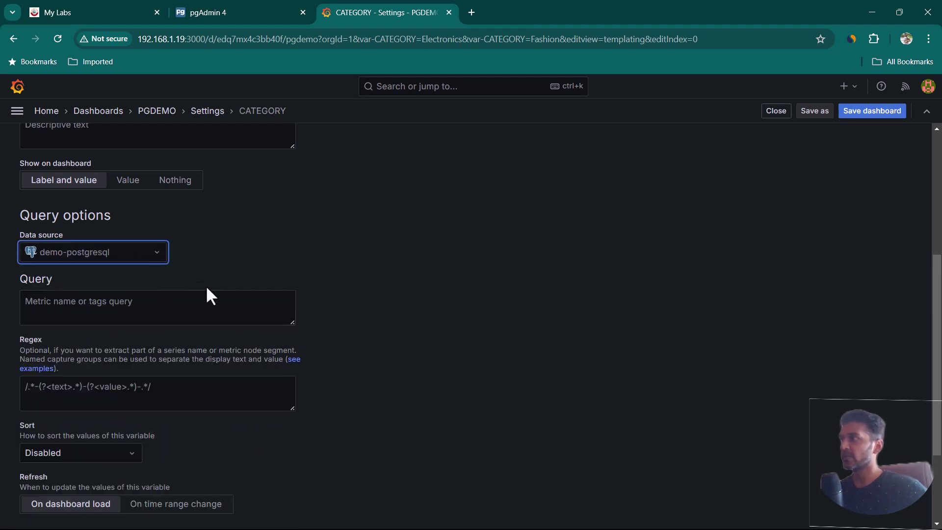
{"action": "left_click", "coordinate": [145, 301]}
{"action": "key", "text": "ctrl+v"}
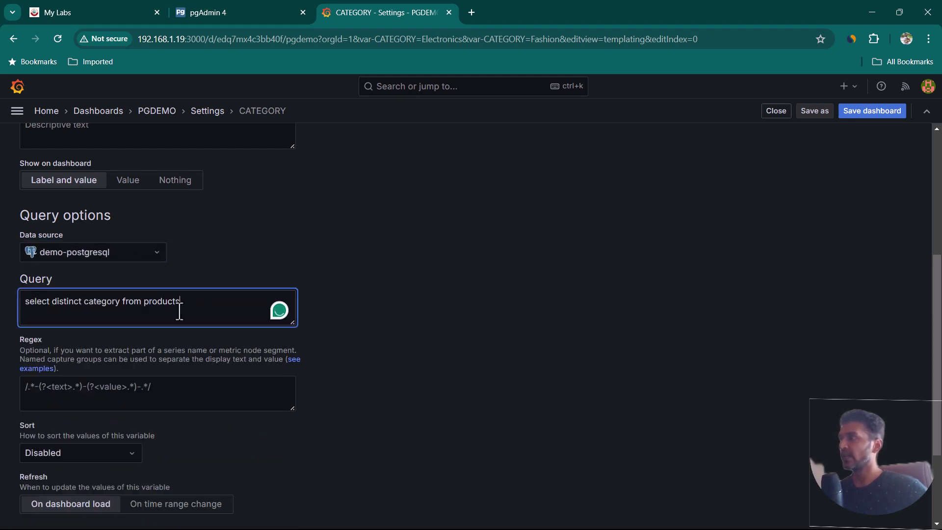
{"action": "left_click", "coordinate": [375, 311]}
{"action": "scroll", "coordinate": [234, 240], "scroll_direction": "down", "scroll_amount": 4}
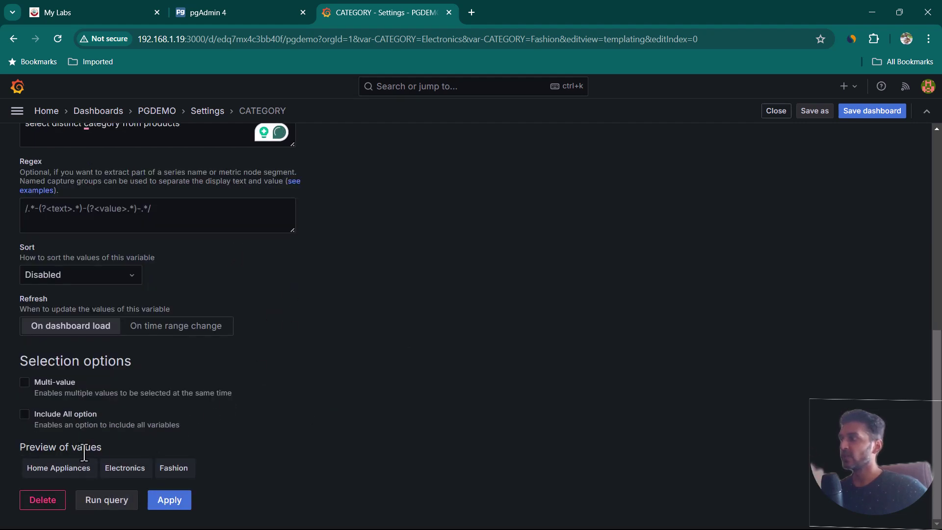
{"action": "left_click_drag", "start_coordinate": [20, 447], "coordinate": [137, 445]}
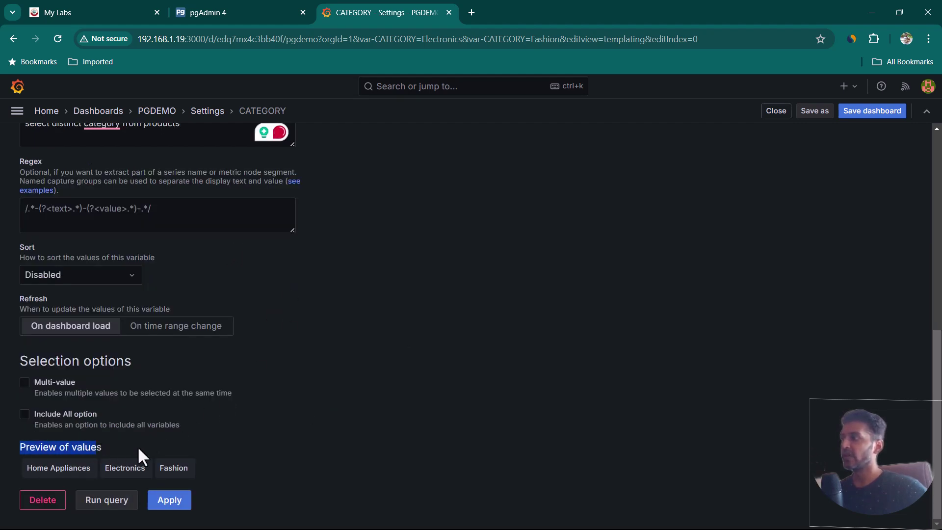
Step: Enable Multi-value and Include All option on CATEGORY, then apply
{"action": "left_click", "coordinate": [43, 389]}
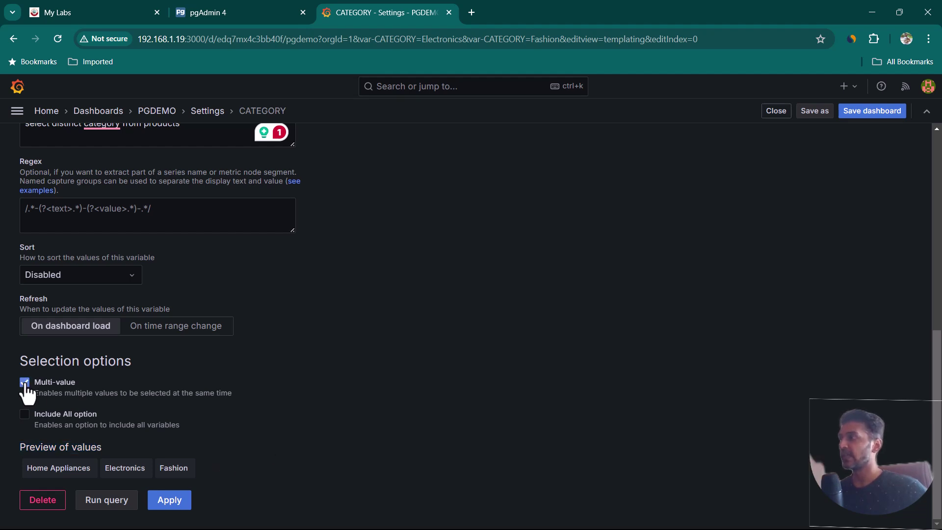
{"action": "left_click", "coordinate": [25, 417]}
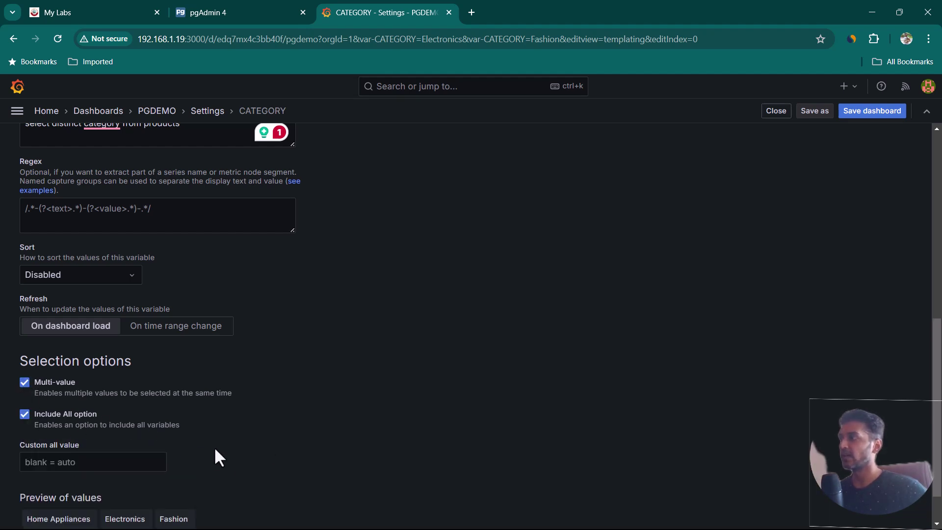
{"action": "scroll", "coordinate": [215, 449], "scroll_direction": "down", "scroll_amount": 1}
{"action": "left_click", "coordinate": [177, 503]}
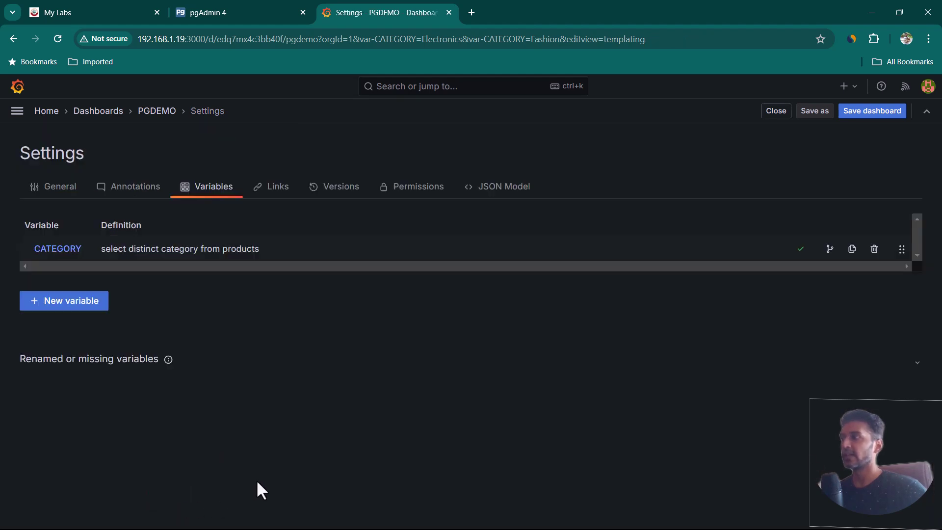
Step: Filter the PRODUCTS table to Electronics only, dropping Home Appliances
{"action": "left_click", "coordinate": [774, 111]}
{"action": "left_click", "coordinate": [120, 144]}
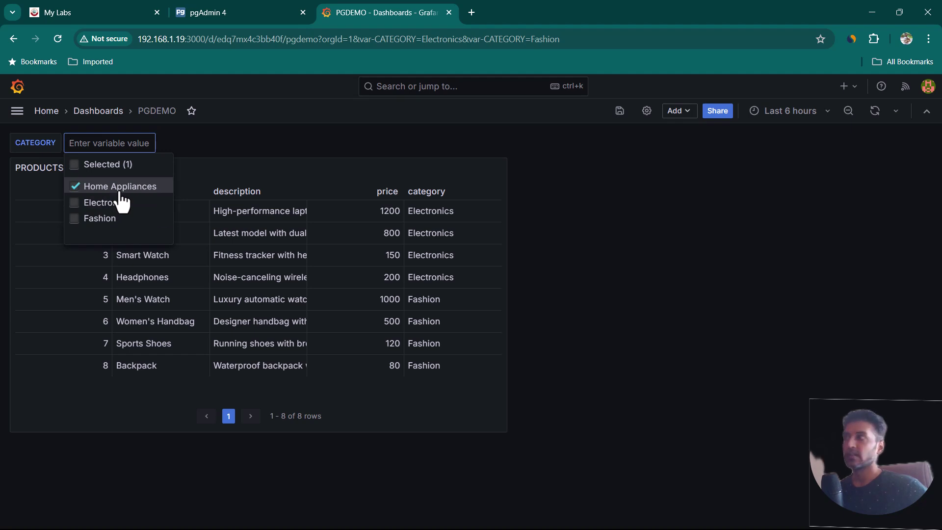
{"action": "left_click", "coordinate": [78, 186]}
{"action": "left_click", "coordinate": [79, 202]}
{"action": "left_click", "coordinate": [538, 256]}
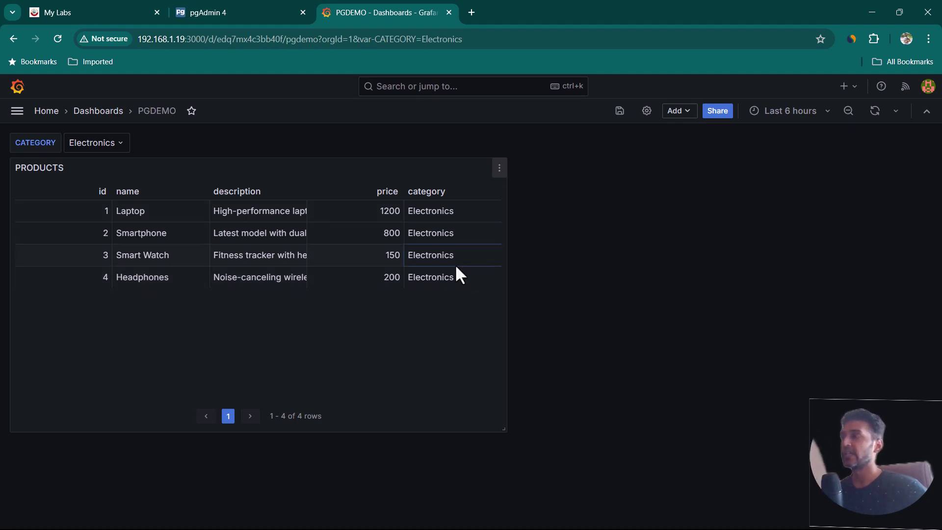
Step: Switch the CATEGORY filter to Fashion only
{"action": "left_click", "coordinate": [97, 142]}
{"action": "left_click", "coordinate": [75, 202]}
{"action": "left_click", "coordinate": [75, 218]}
{"action": "left_click", "coordinate": [570, 270]}
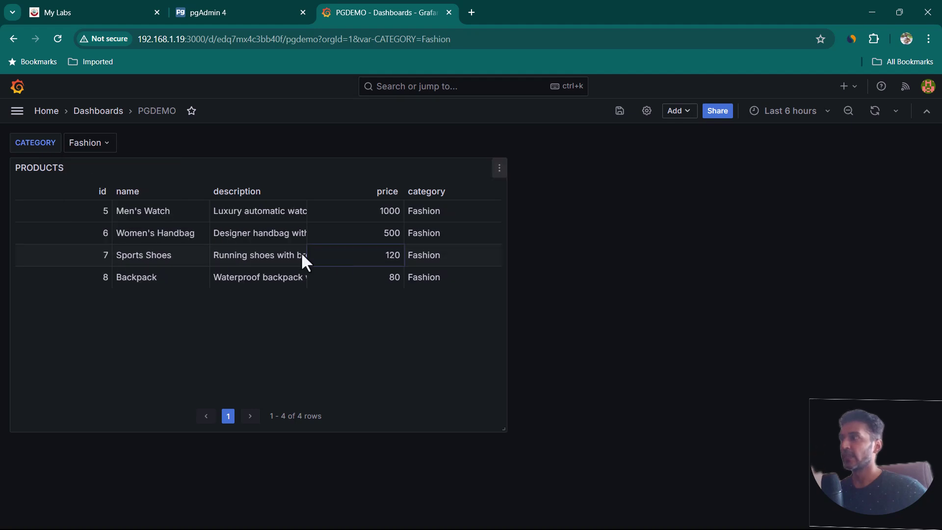
Step: Set CATEGORY to All so PRODUCTS shows all 12 rows
{"action": "left_click", "coordinate": [100, 144]}
{"action": "left_click", "coordinate": [75, 219]}
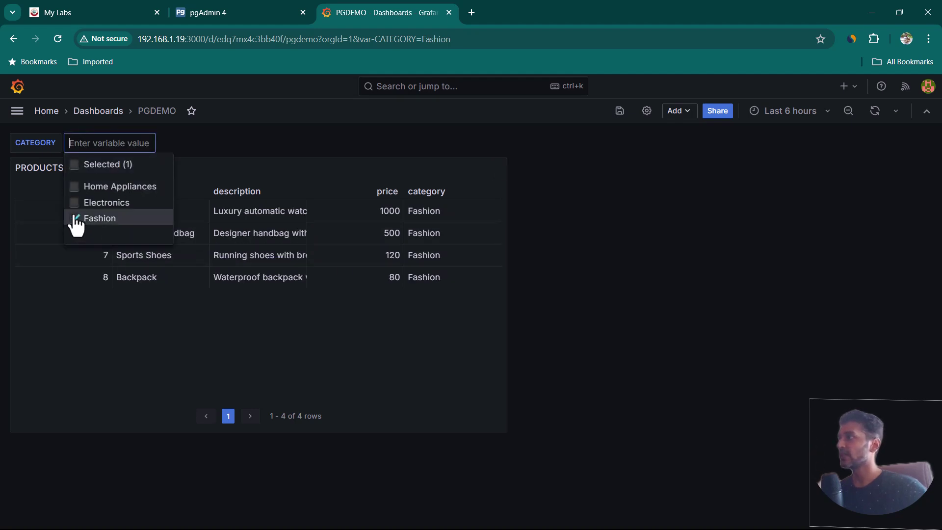
{"action": "left_click", "coordinate": [580, 195]}
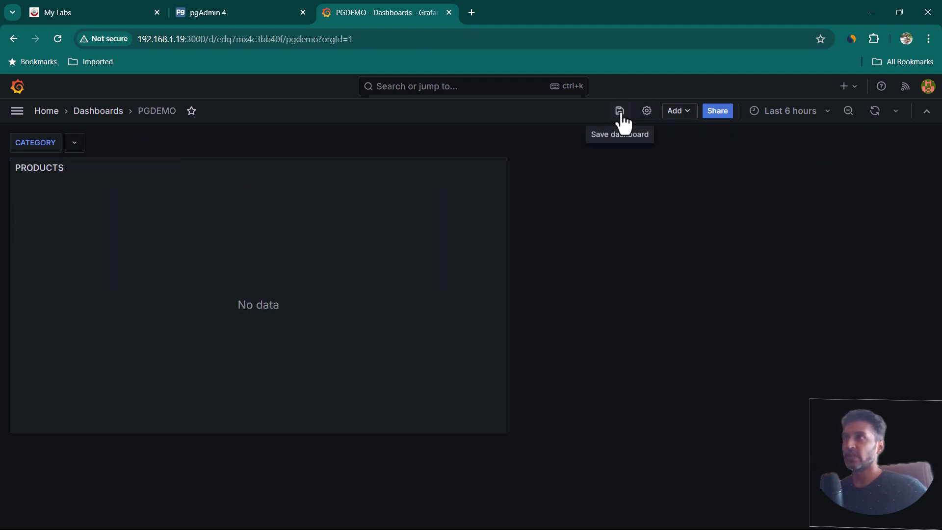
{"action": "left_click", "coordinate": [103, 143]}
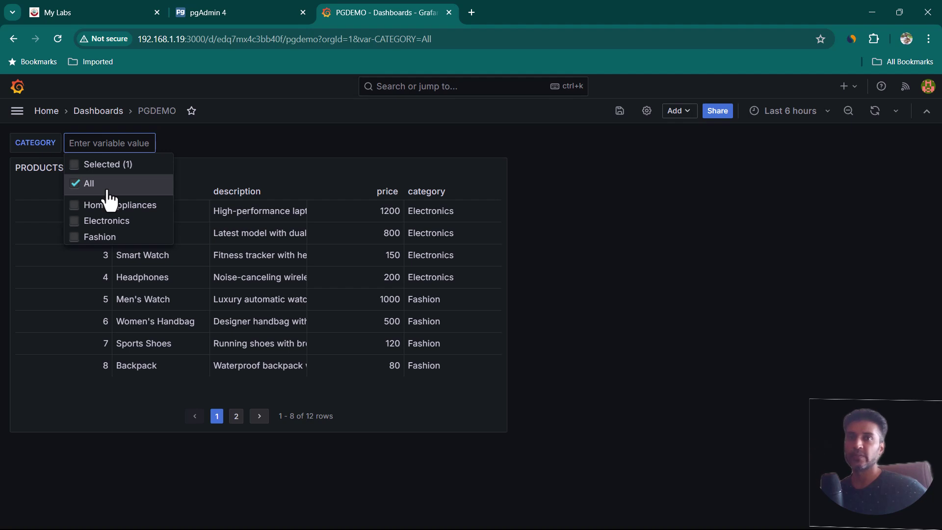
{"action": "left_click", "coordinate": [607, 371]}
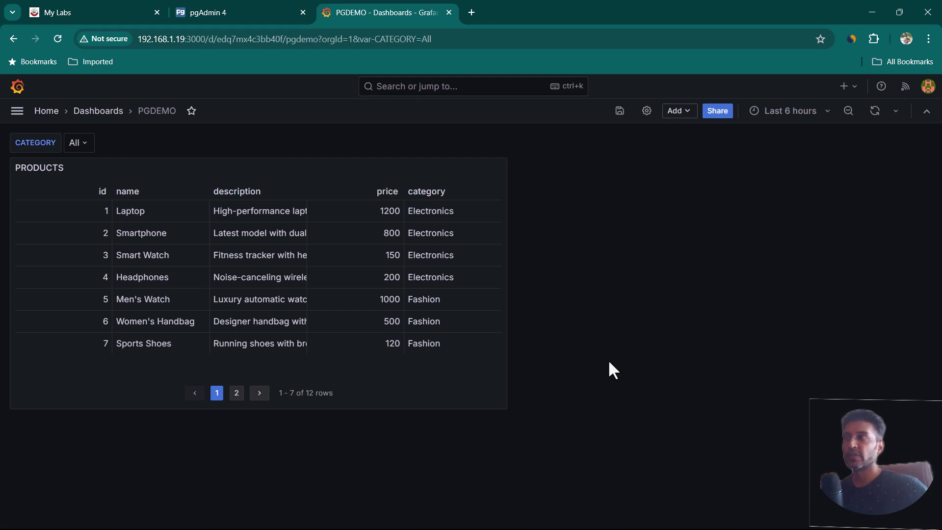
{"action": "left_click", "coordinate": [265, 9]}
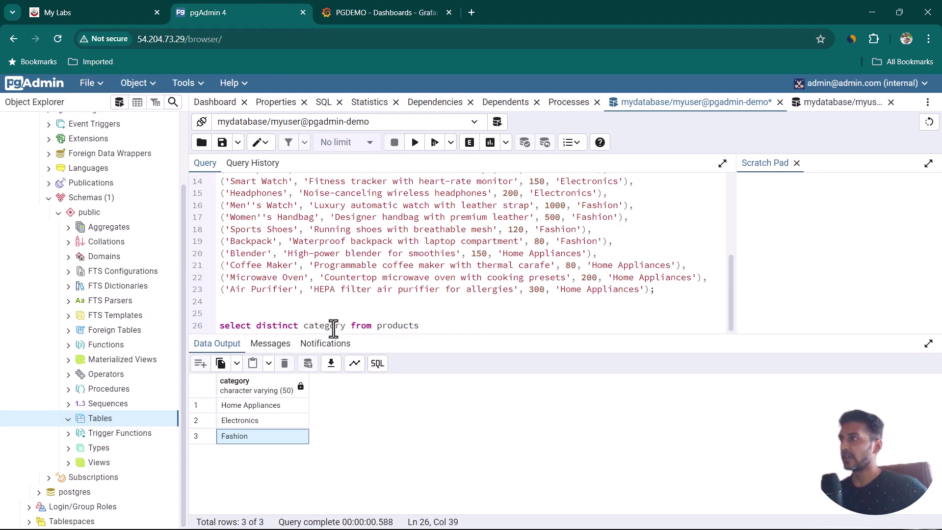
Step: Change the query back to 'select * from products' and run it, listing all 12 products
{"action": "left_click_drag", "start_coordinate": [345, 326], "coordinate": [254, 326]}
{"action": "key", "text": "BackSpace"}
{"action": "type", "text": "*"}
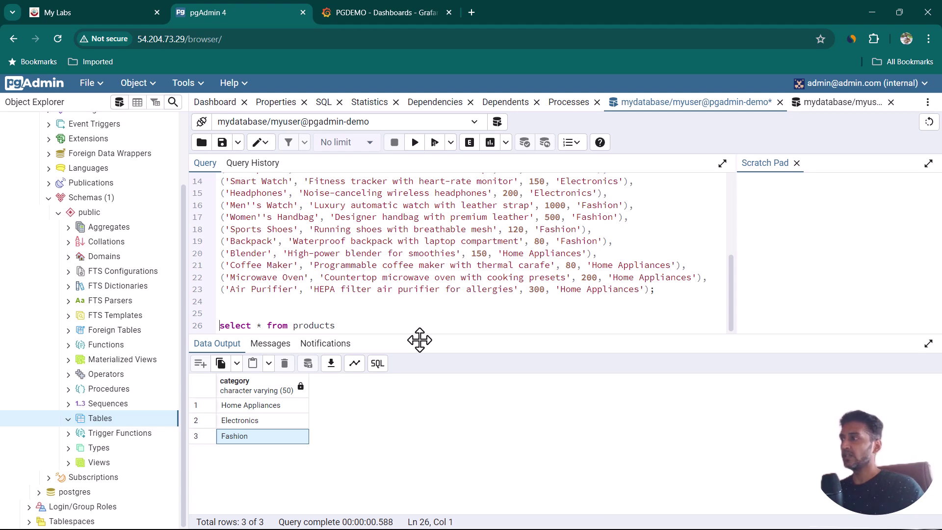
{"action": "key", "text": "shift+End"}
{"action": "key", "text": "F5"}
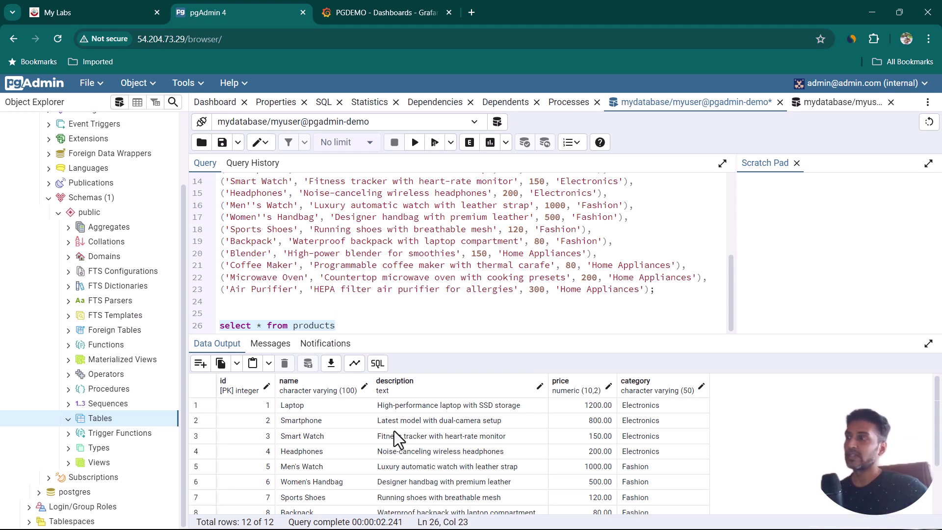
{"action": "left_click", "coordinate": [430, 322]}
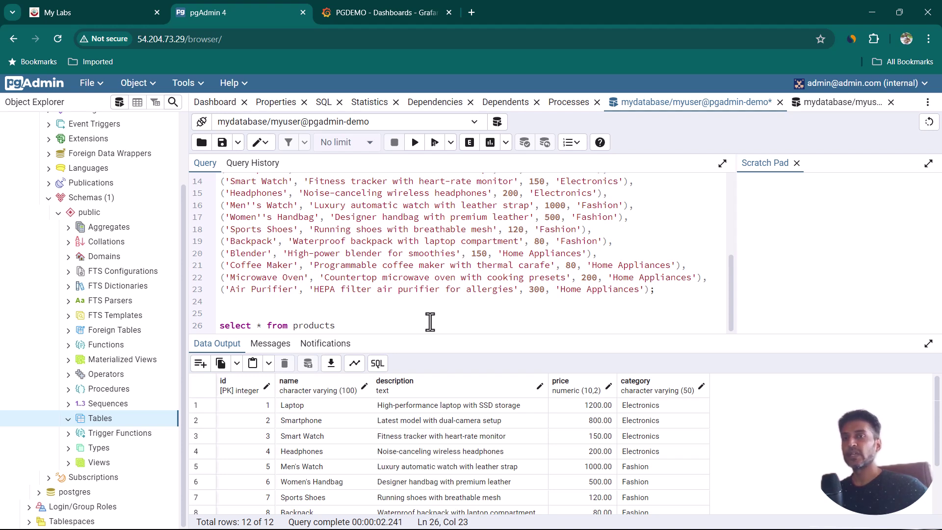
Step: Copy the sales table creation and random insert script (lines 25–38) from Notepad++
{"action": "key", "text": "alt+Tab"}
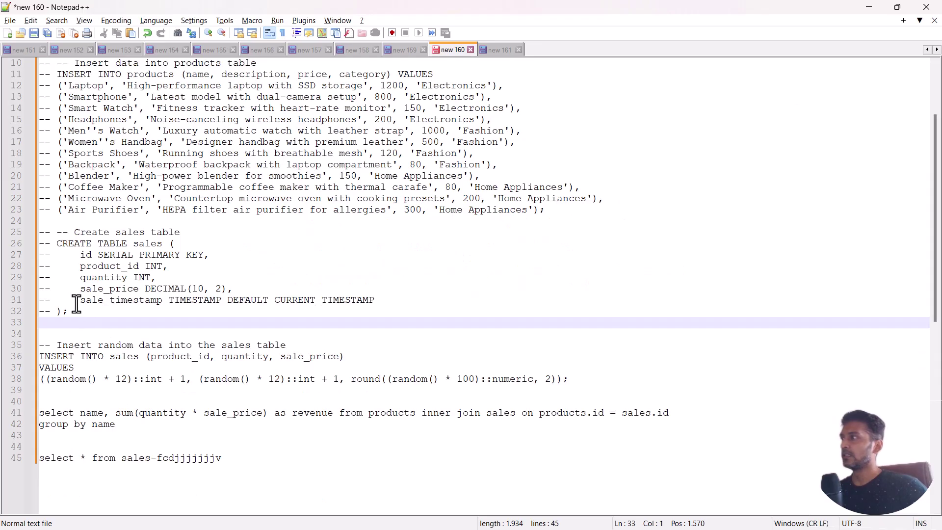
{"action": "left_click_drag", "start_coordinate": [569, 378], "coordinate": [27, 233]}
{"action": "key", "text": "ctrl+c"}
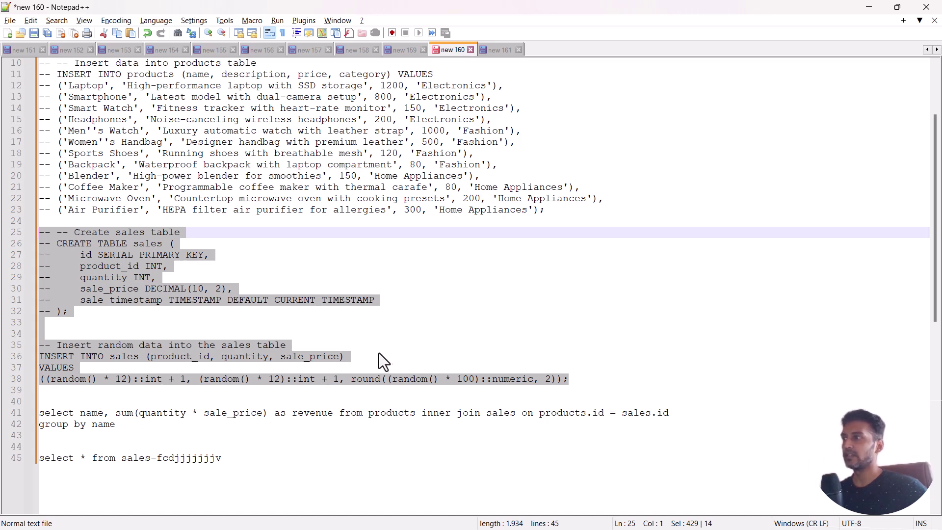
{"action": "key", "text": "alt+Tab"}
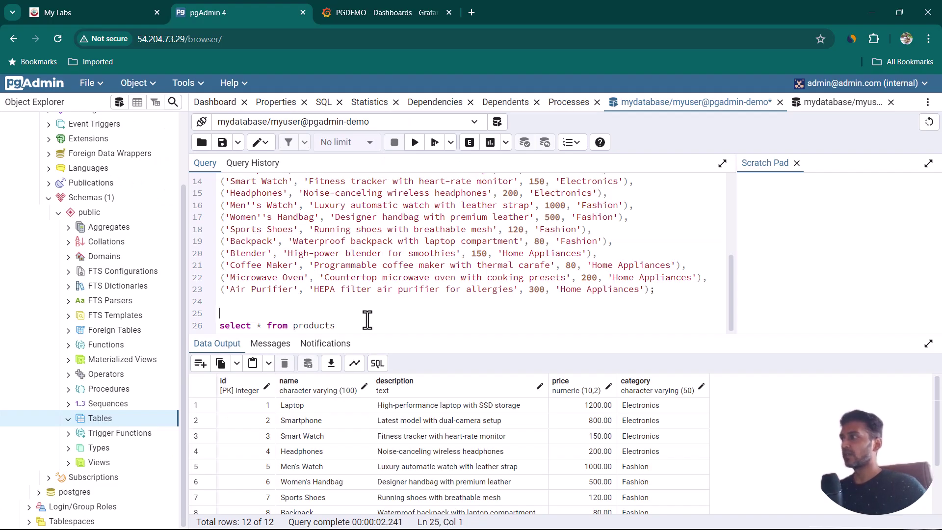
Step: Paste the sales script, uncomment CREATE TABLE sales, and run it
{"action": "key", "text": "shift+End"}
{"action": "key", "text": "ctrl+v"}
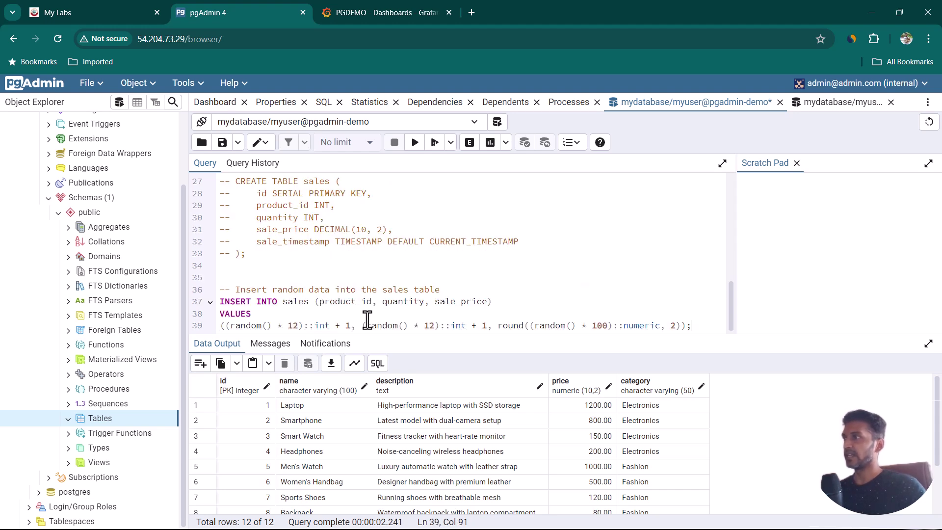
{"action": "key", "text": "Up"}
{"action": "key", "text": "Up"}
{"action": "key", "text": "shift+Up"}
{"action": "key", "text": "shift+Up"}
{"action": "key", "text": "shift+Up"}
{"action": "key", "text": "shift+Up"}
{"action": "key", "text": "shift+Up"}
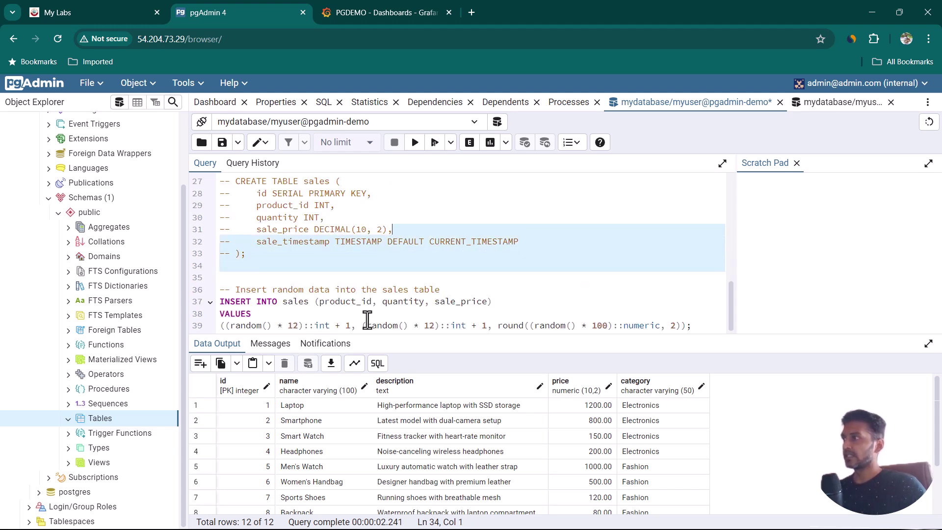
{"action": "key", "text": "shift+Up"}
{"action": "key", "text": "shift+Up"}
{"action": "key", "text": "shift+Up"}
{"action": "key", "text": "shift+Home"}
{"action": "key", "text": "ctrl+/"}
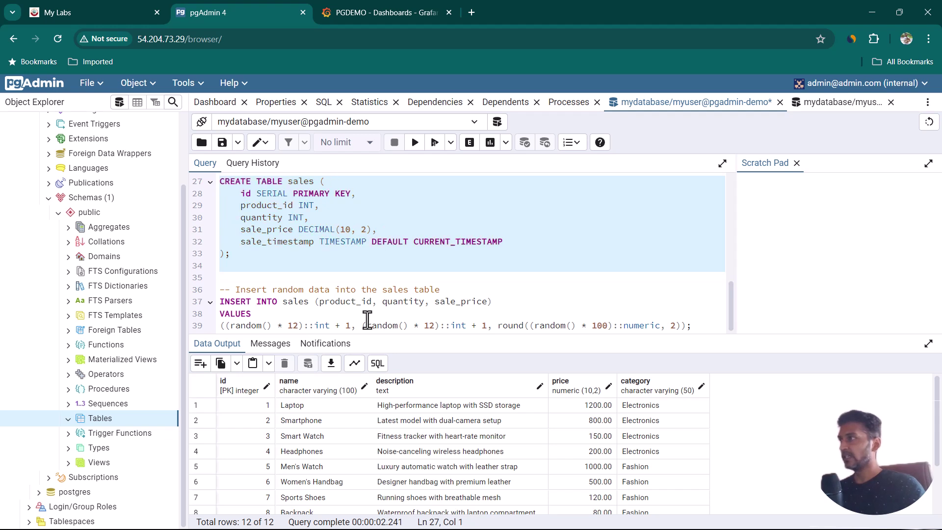
{"action": "key", "text": "F5"}
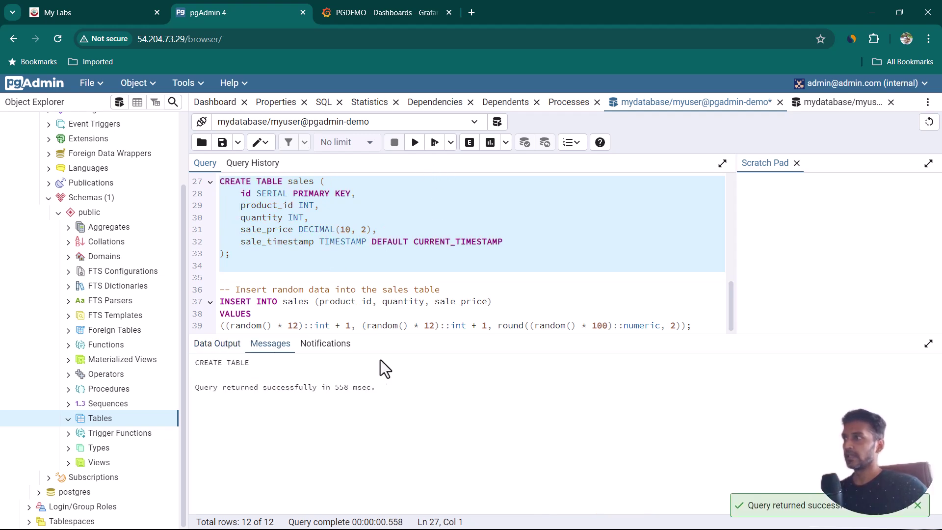
{"action": "left_click_drag", "start_coordinate": [218, 387], "coordinate": [352, 389]}
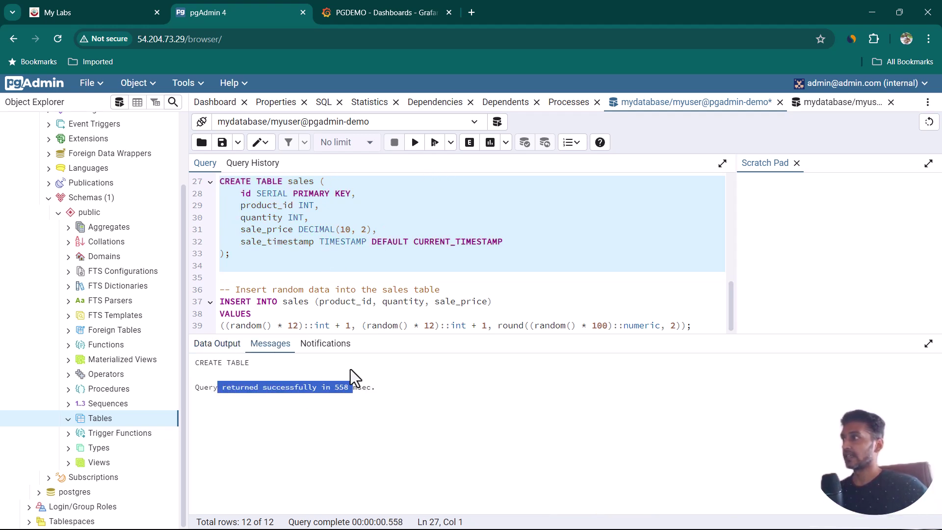
Step: Refresh the Tables list so the sales table appears
{"action": "left_click", "coordinate": [106, 423]}
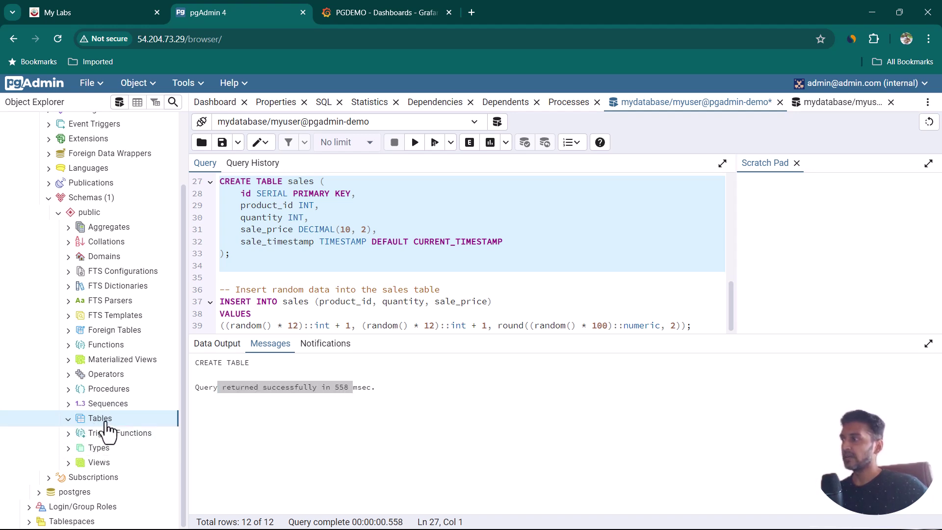
{"action": "right_click", "coordinate": [105, 424]}
{"action": "left_click", "coordinate": [125, 446]}
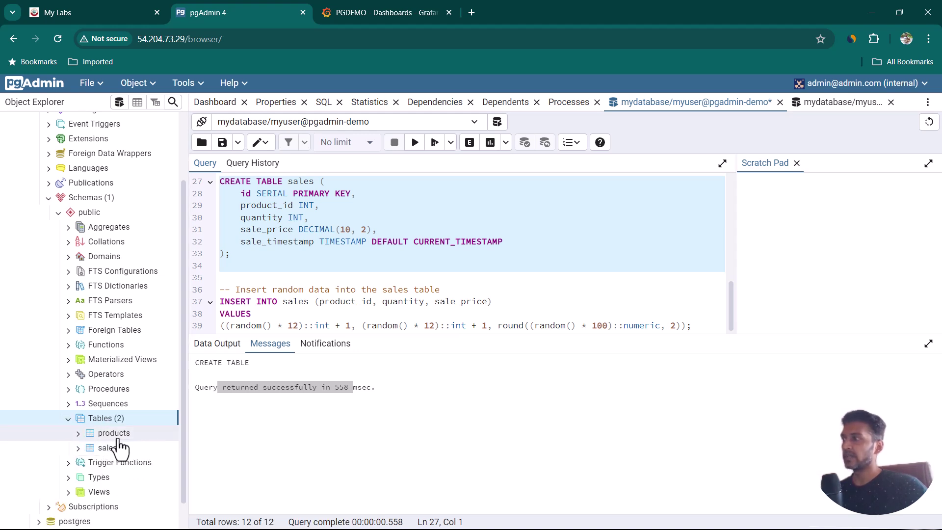
{"action": "scroll", "coordinate": [119, 446], "scroll_direction": "down", "scroll_amount": 1}
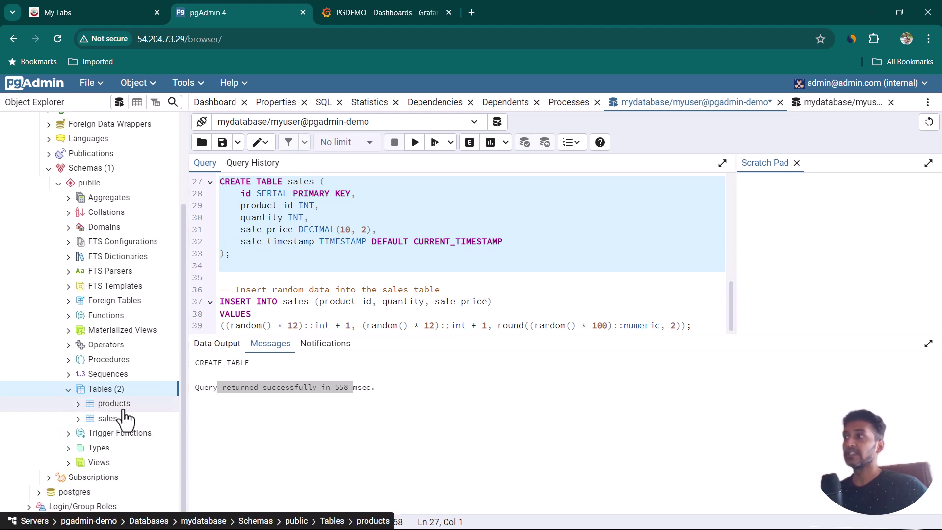
Step: Run the random sales INSERT statement twice
{"action": "left_click_drag", "start_coordinate": [704, 324], "coordinate": [210, 291]}
{"action": "key", "text": "F5"}
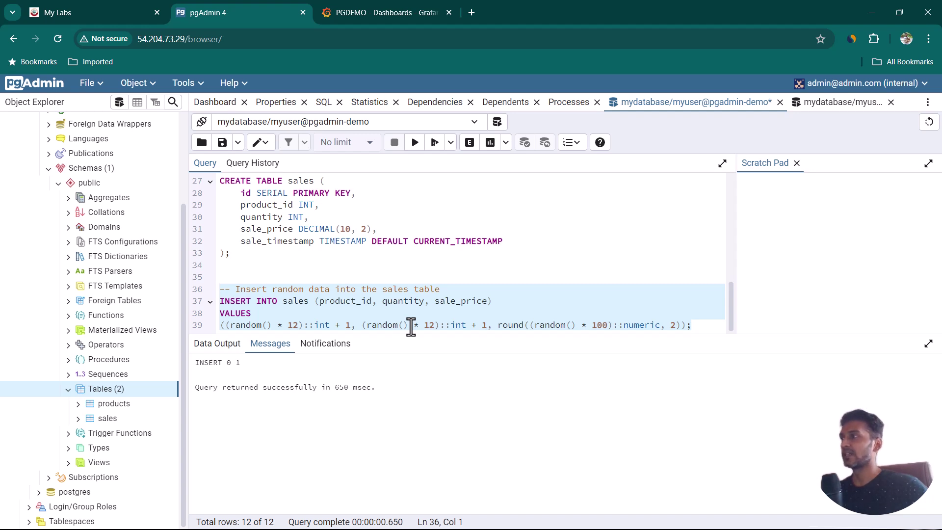
{"action": "key", "text": "F5"}
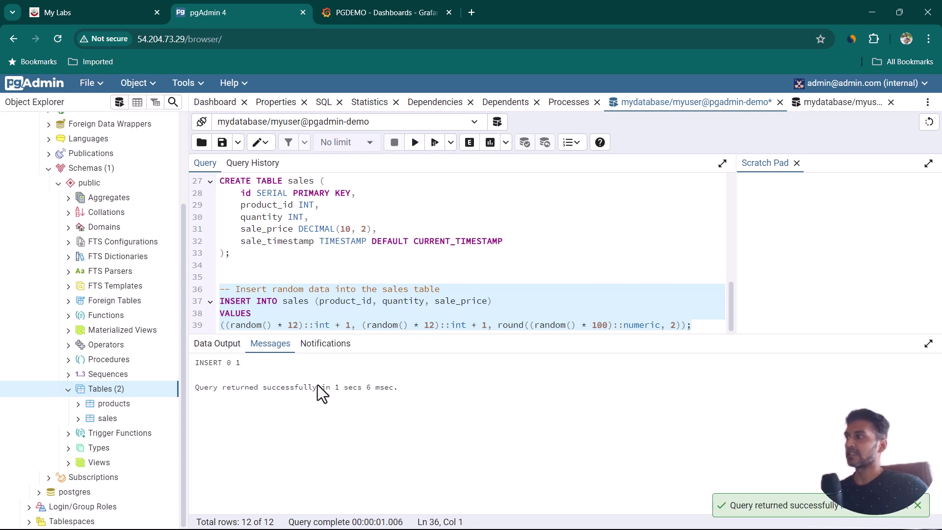
{"action": "right_click", "coordinate": [104, 426]}
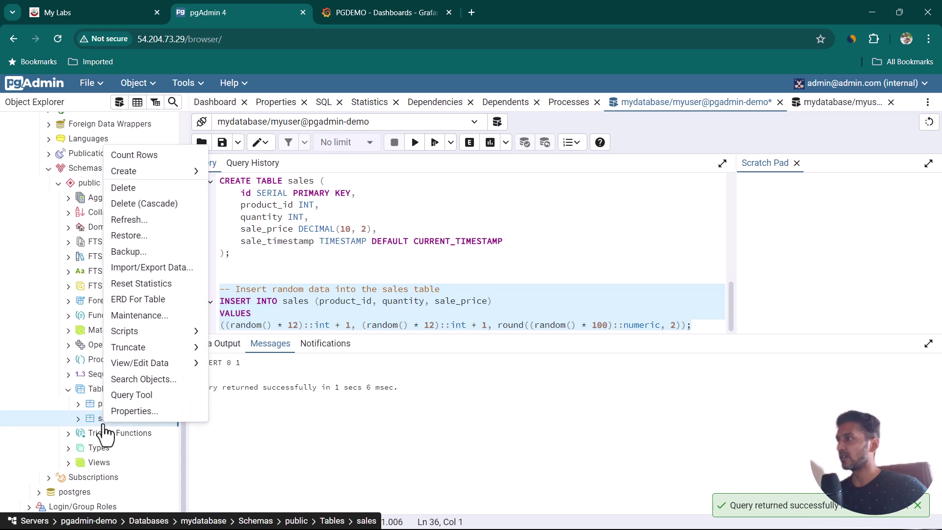
{"action": "left_click", "coordinate": [568, 310]}
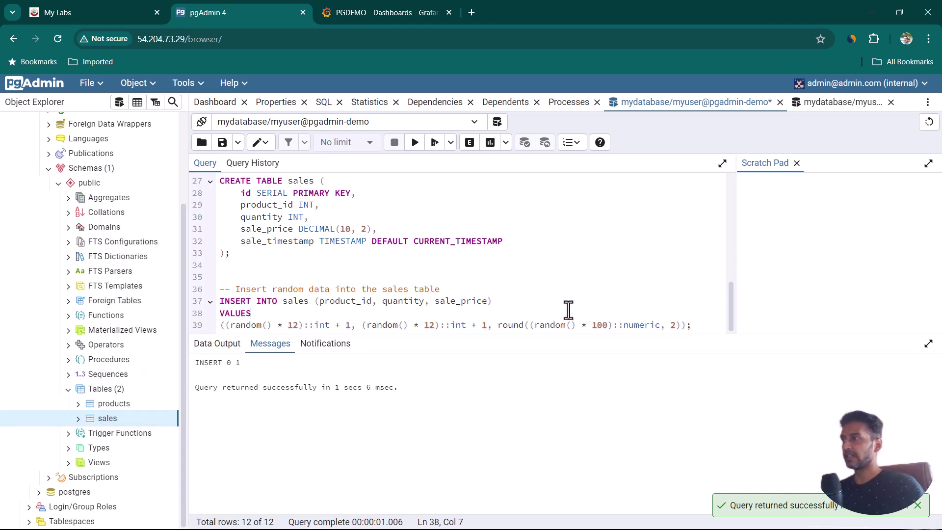
Step: Query 'select * from sales', then insert more random sales until five rows appear
{"action": "key", "text": "ctrl+End"}
{"action": "key", "text": "Return"}
{"action": "key", "text": "Return"}
{"action": "type", "text": "se"}
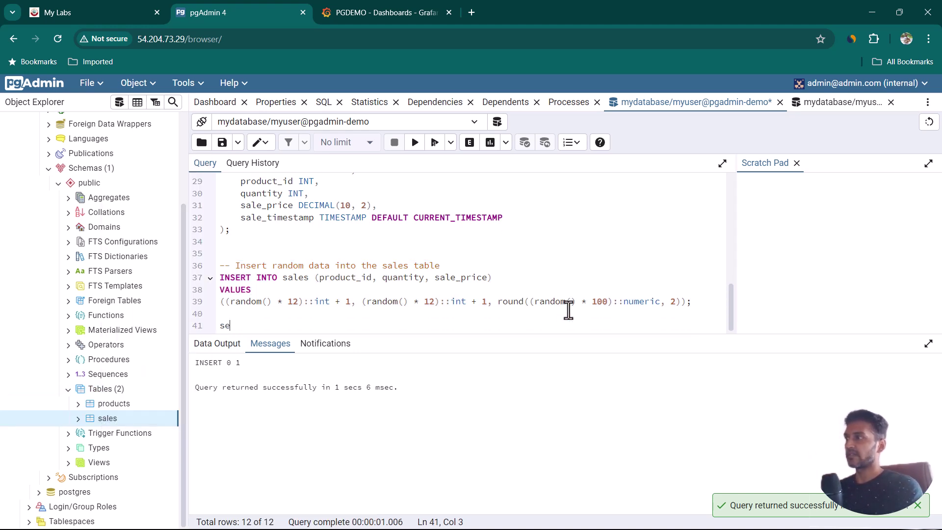
{"action": "type", "text": "lect * from sales"}
{"action": "key", "text": "shift+Home"}
{"action": "key", "text": "F5"}
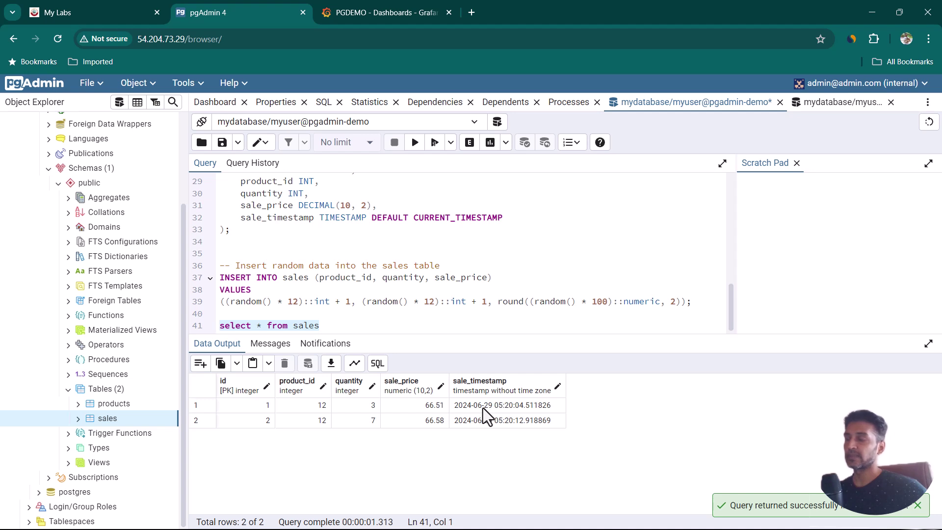
{"action": "left_click_drag", "start_coordinate": [219, 325], "coordinate": [202, 259]}
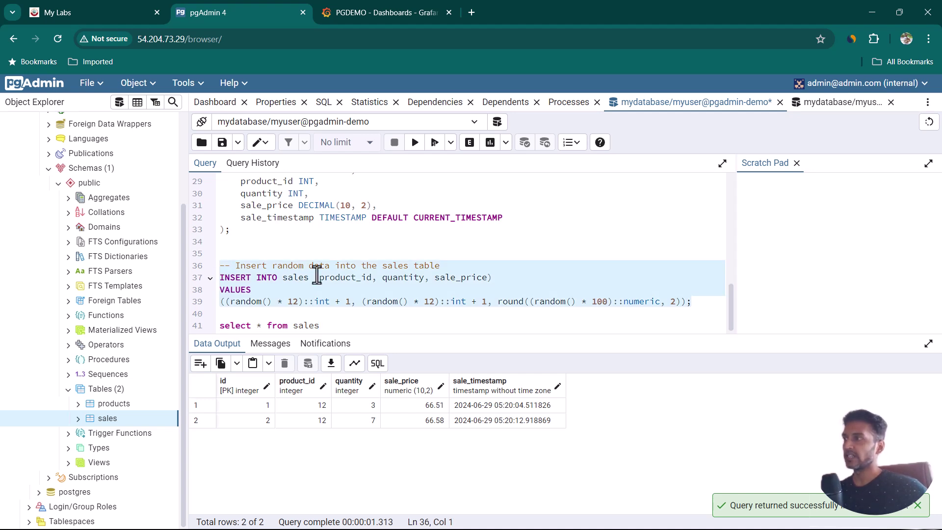
{"action": "key", "text": "F5"}
{"action": "key", "text": "F5"}
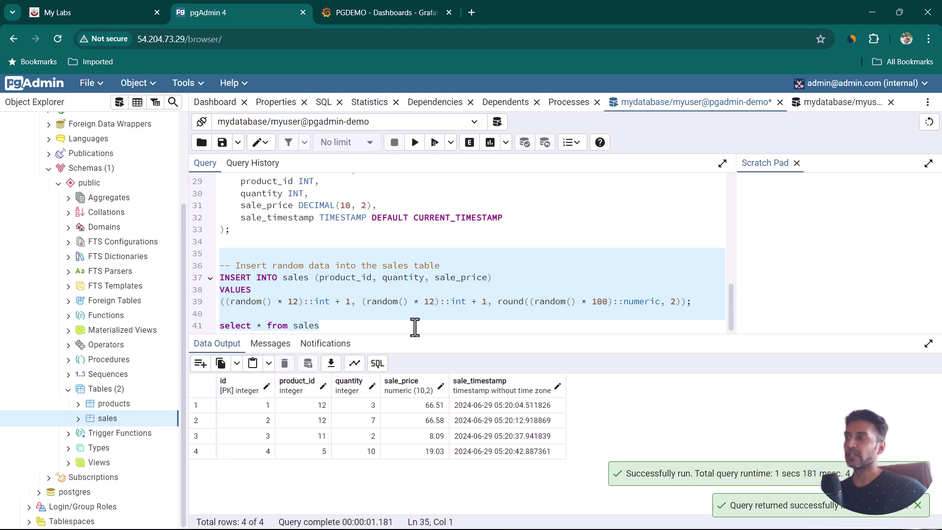
{"action": "key", "text": "F5"}
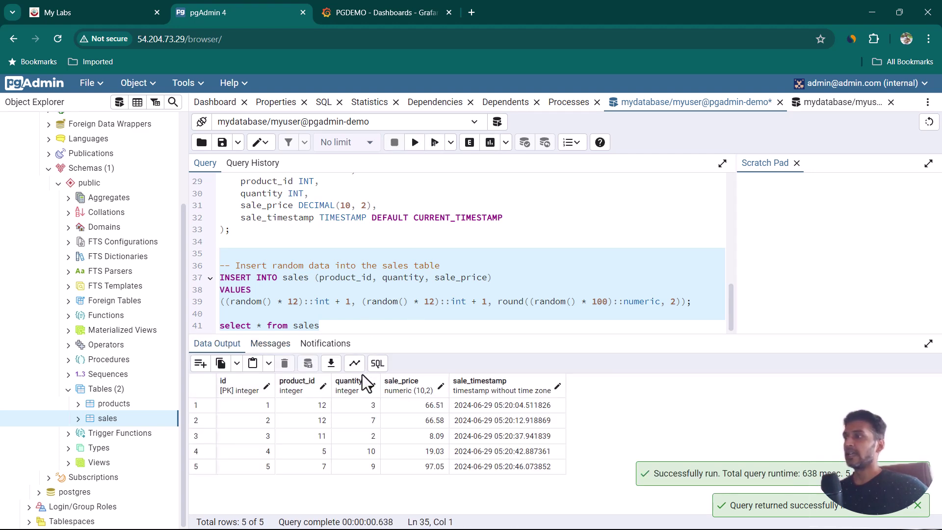
Step: Add a new visualization panel to the PGDEMO dashboard
{"action": "left_click", "coordinate": [385, 11]}
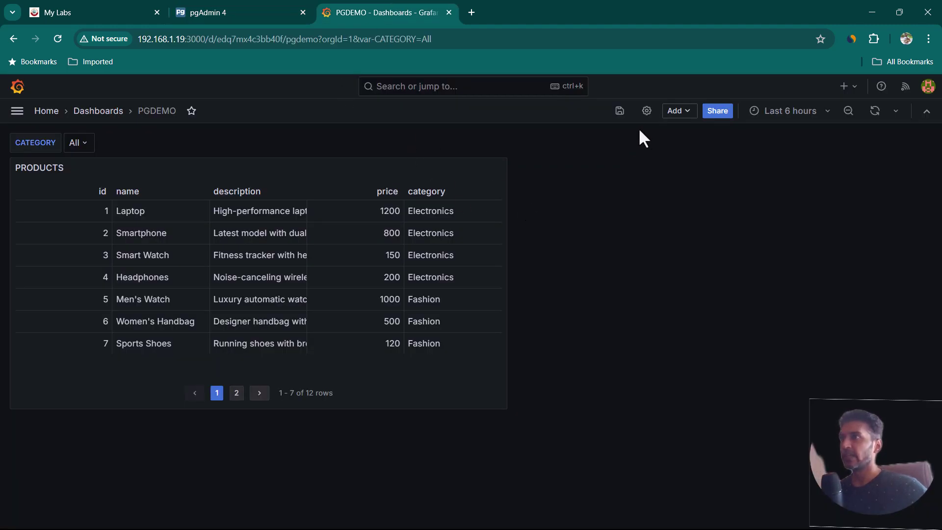
{"action": "left_click", "coordinate": [682, 112]}
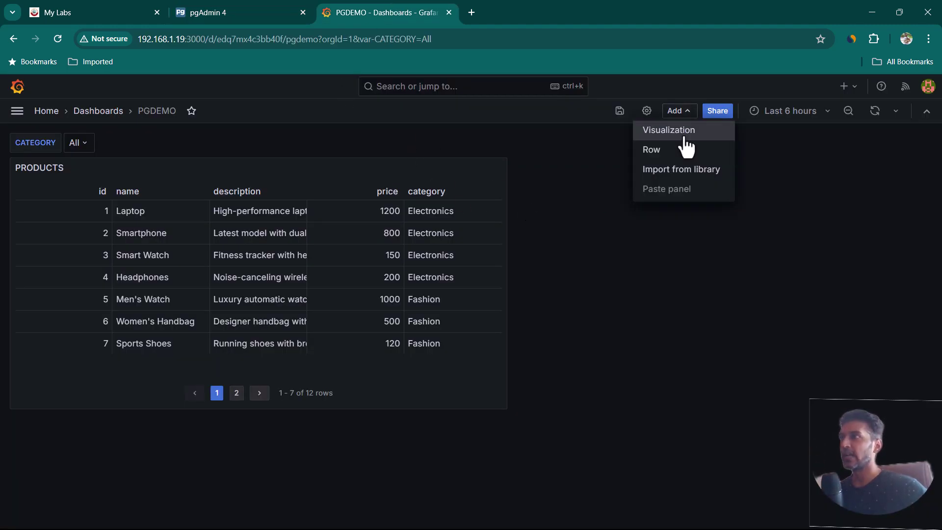
{"action": "left_click", "coordinate": [684, 137]}
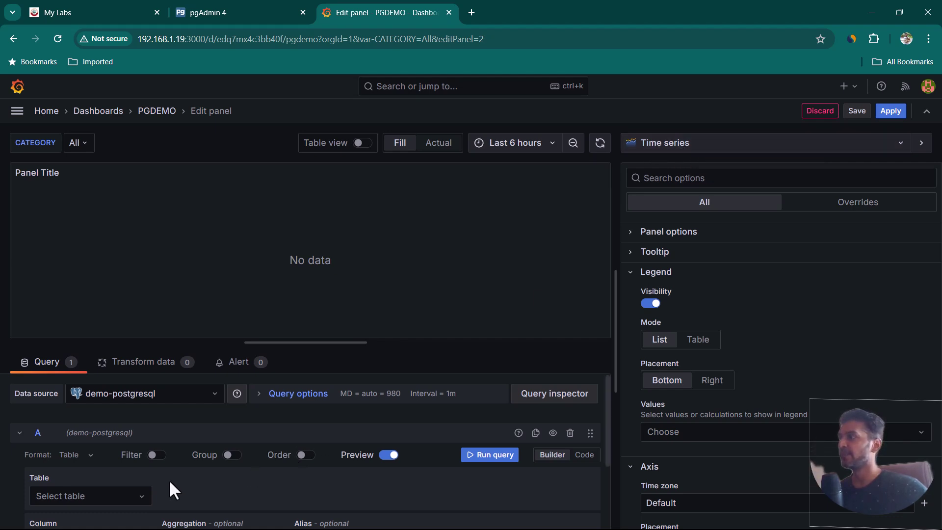
Step: Query the sales table with sale_timestamp as the first column
{"action": "scroll", "coordinate": [169, 479], "scroll_direction": "down", "scroll_amount": 1}
{"action": "left_click", "coordinate": [99, 437]}
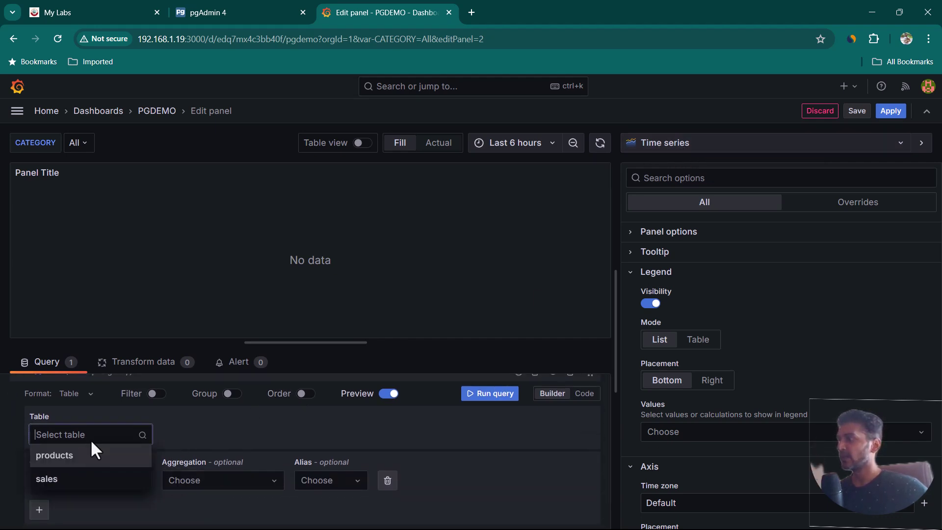
{"action": "left_click", "coordinate": [69, 479]}
{"action": "scroll", "coordinate": [227, 450], "scroll_direction": "down", "scroll_amount": 1}
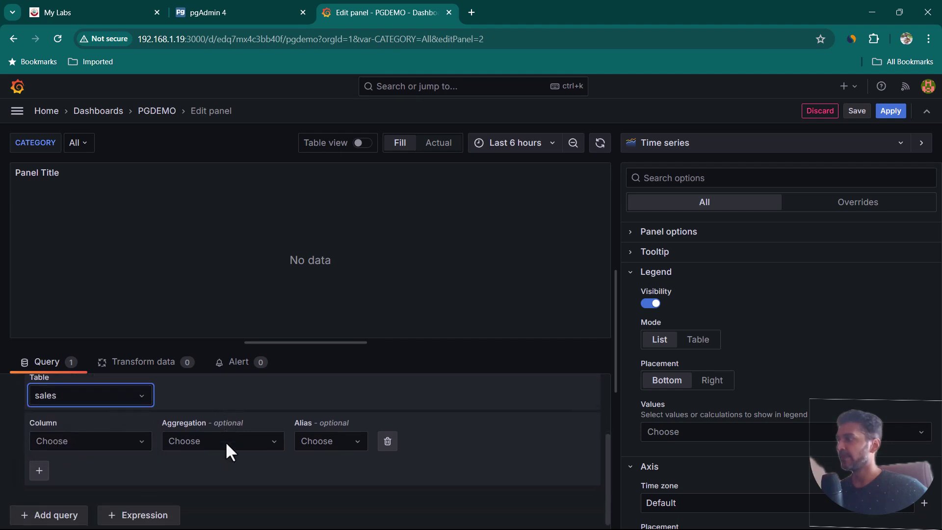
{"action": "left_click", "coordinate": [140, 439]}
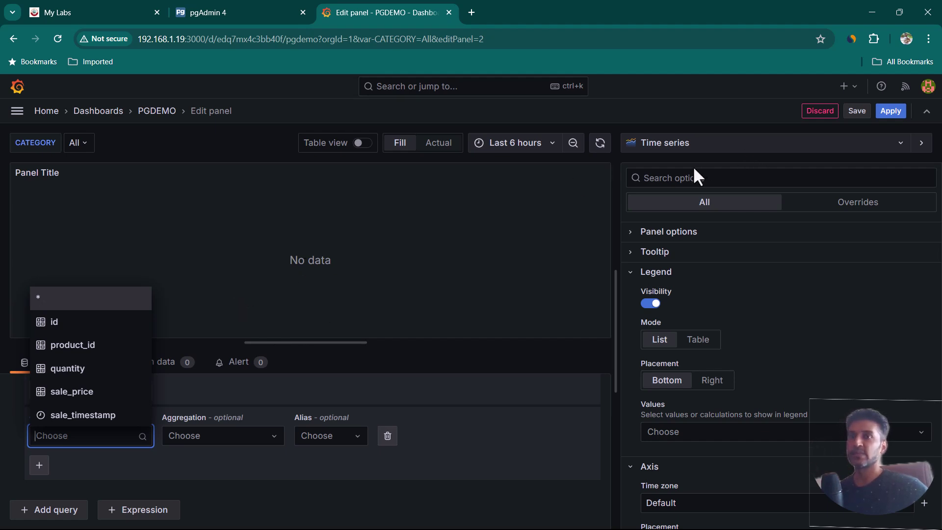
{"action": "left_click", "coordinate": [93, 416]}
Step: Add quantity as a second query column
{"action": "left_click", "coordinate": [39, 465]}
{"action": "scroll", "coordinate": [126, 456], "scroll_direction": "down", "scroll_amount": 1}
{"action": "left_click", "coordinate": [130, 422]}
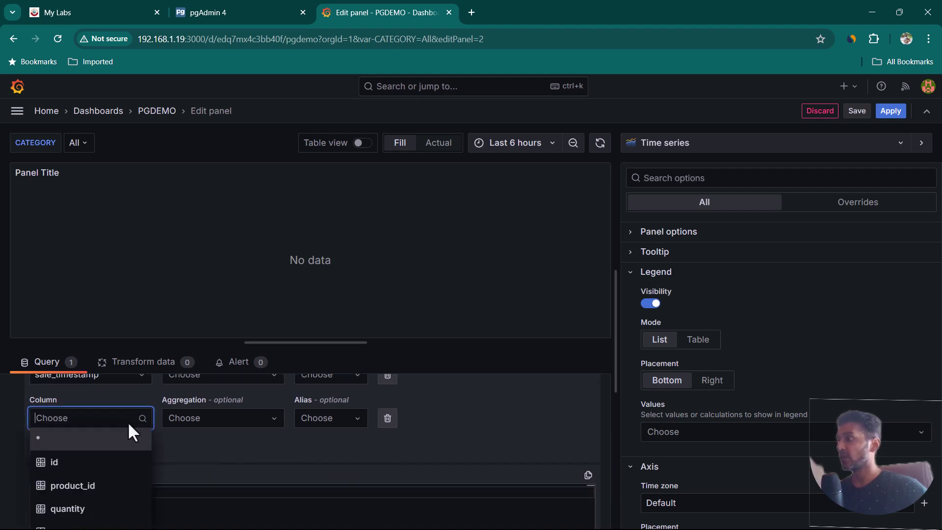
{"action": "scroll", "coordinate": [105, 467], "scroll_direction": "down", "scroll_amount": 2}
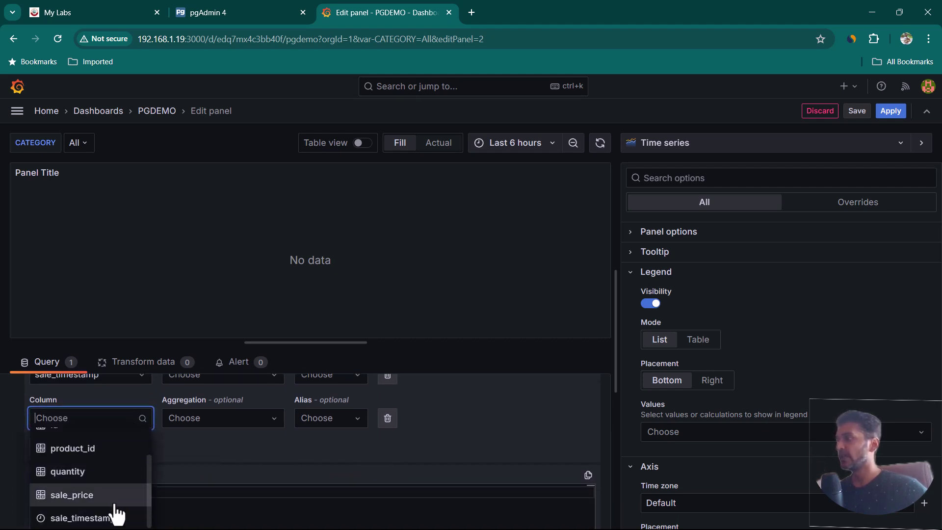
{"action": "left_click", "coordinate": [112, 472]}
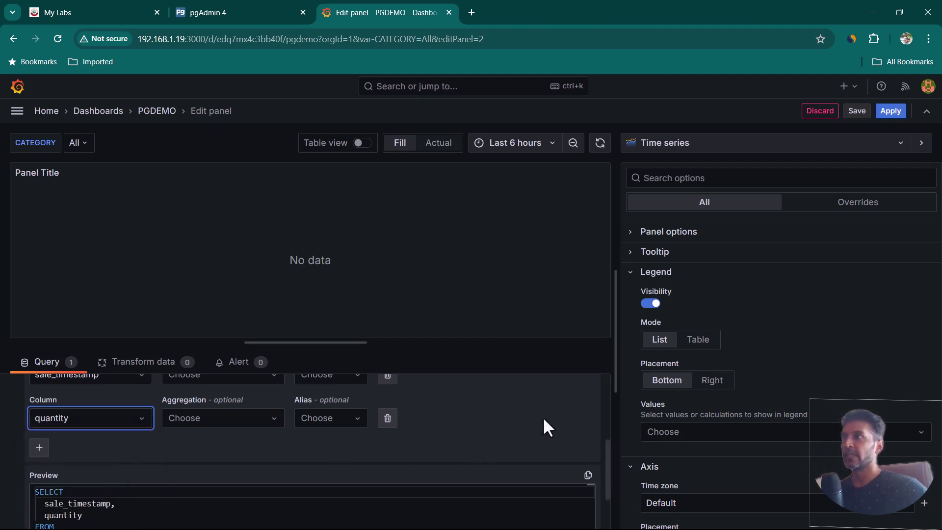
{"action": "scroll", "coordinate": [542, 417], "scroll_direction": "up", "scroll_amount": 3}
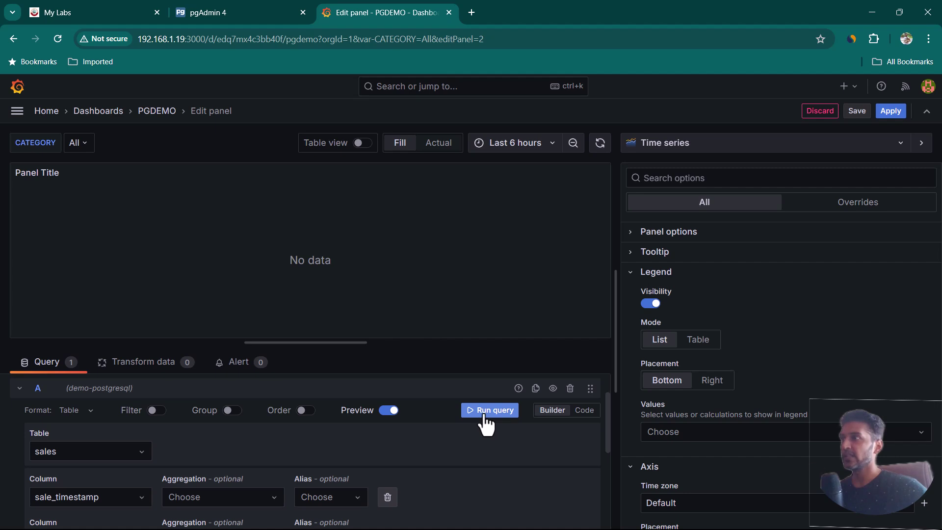
Step: Run the query and set the time range to Last 15 minutes
{"action": "left_click", "coordinate": [485, 417]}
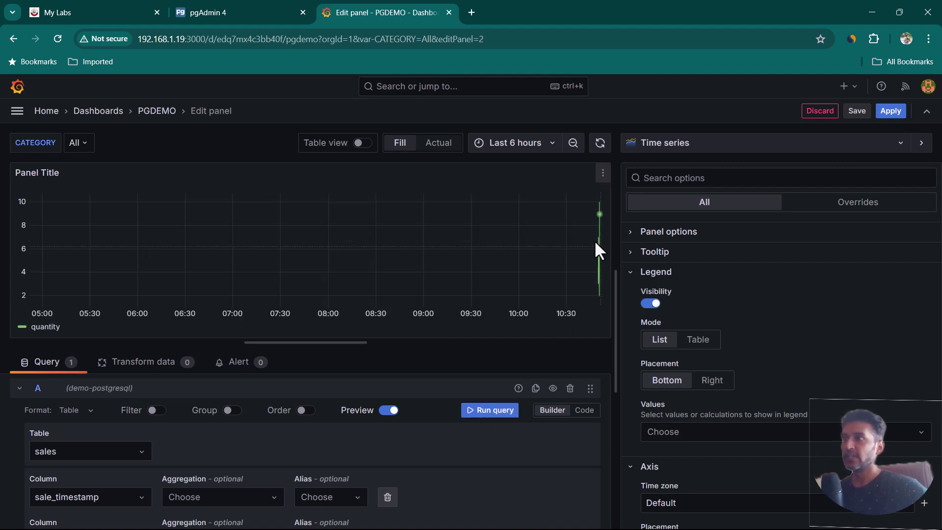
{"action": "left_click", "coordinate": [537, 144]}
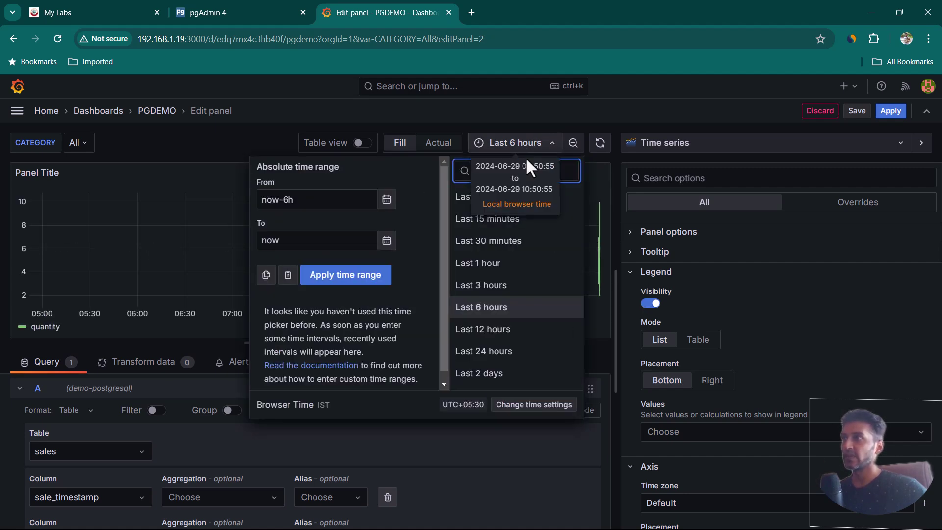
{"action": "left_click", "coordinate": [508, 226]}
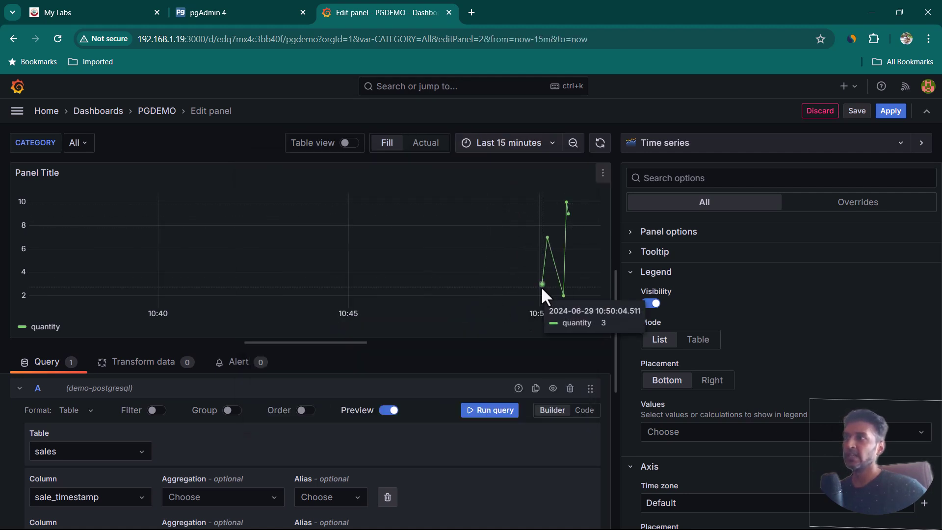
Step: Apply the chart, set dashboard auto-refresh to 10s, and widen the quantity panel
{"action": "mouse_move", "coordinate": [568, 216]}
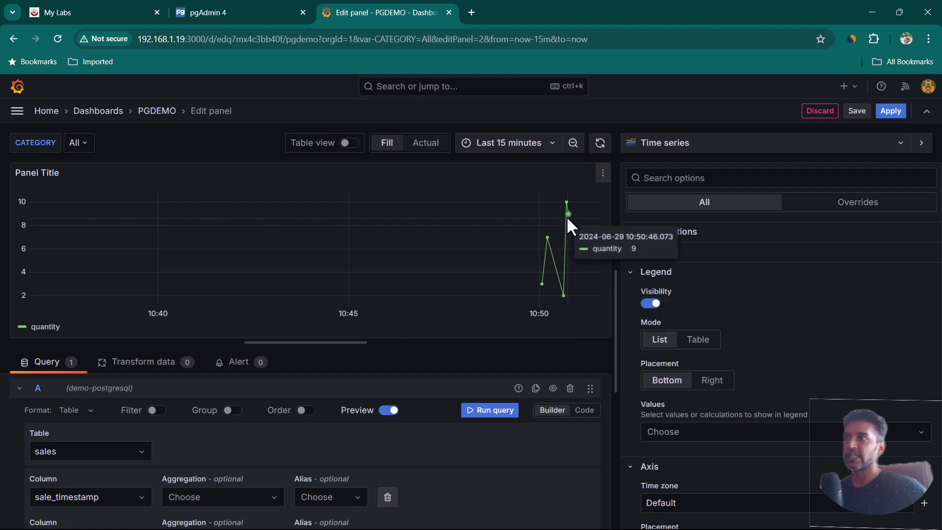
{"action": "left_click", "coordinate": [888, 118]}
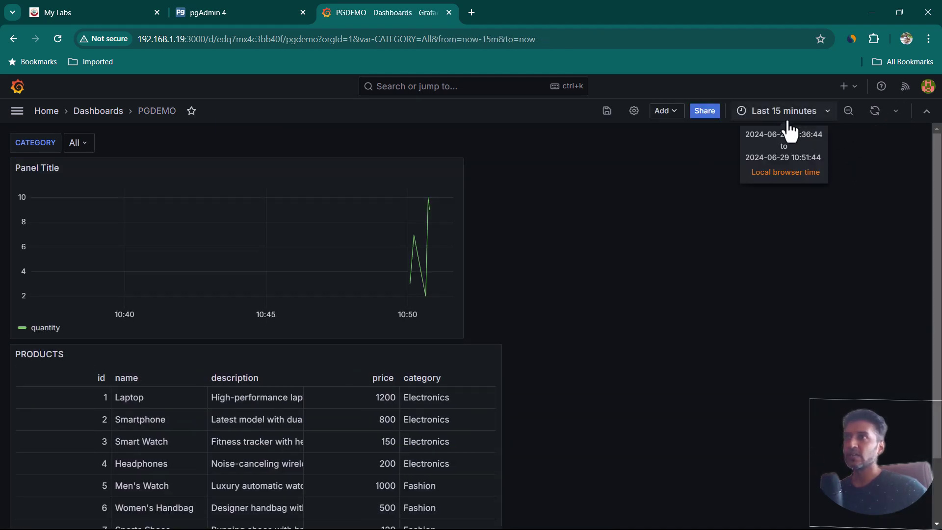
{"action": "left_click", "coordinate": [895, 113]}
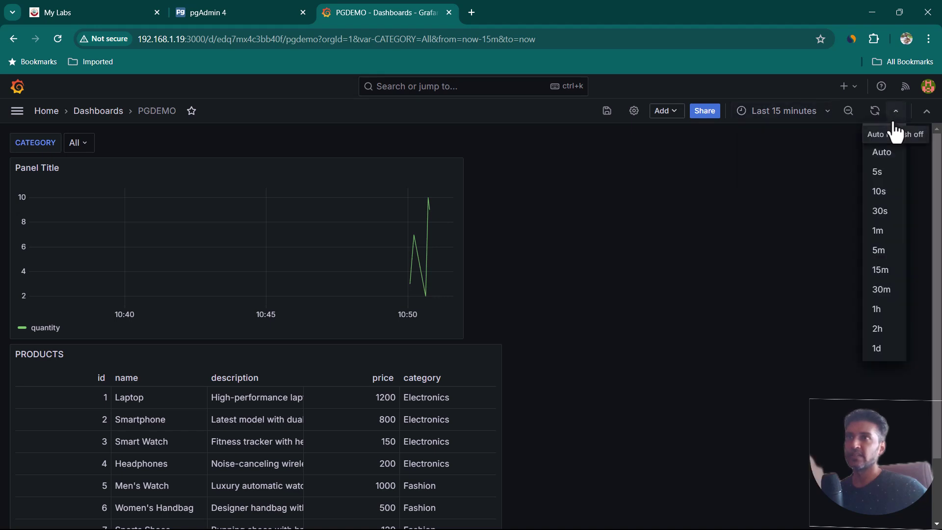
{"action": "left_click", "coordinate": [883, 192]}
{"action": "left_click_drag", "start_coordinate": [461, 338], "coordinate": [500, 338]}
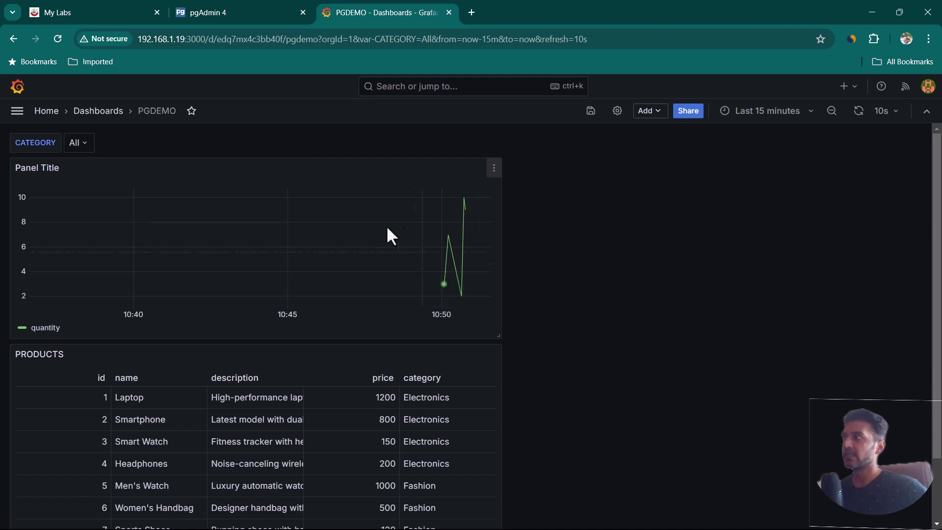
Step: Run the INSERT/SELECT in pgAdmin 4 with F5 and check the Grafana dashboard for new data
{"action": "left_click", "coordinate": [250, 14]}
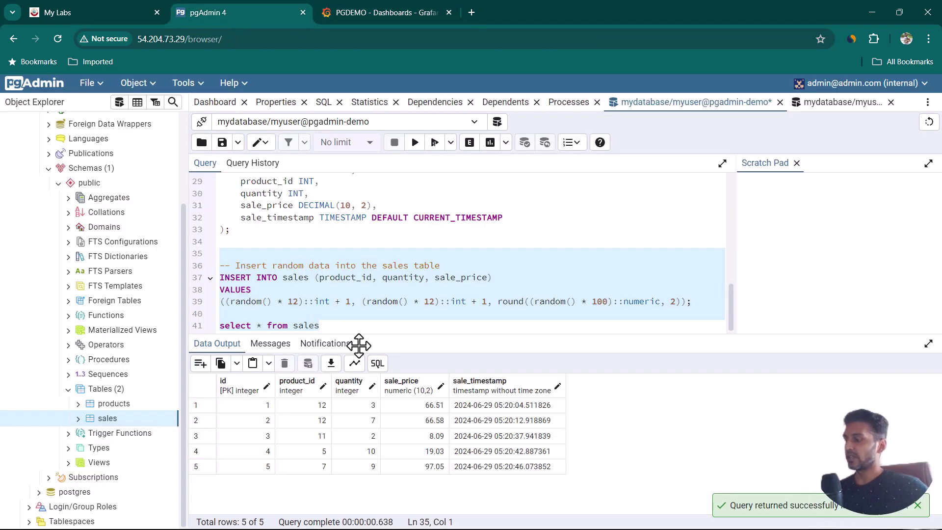
{"action": "key", "text": "F5"}
{"action": "left_click", "coordinate": [363, 16]}
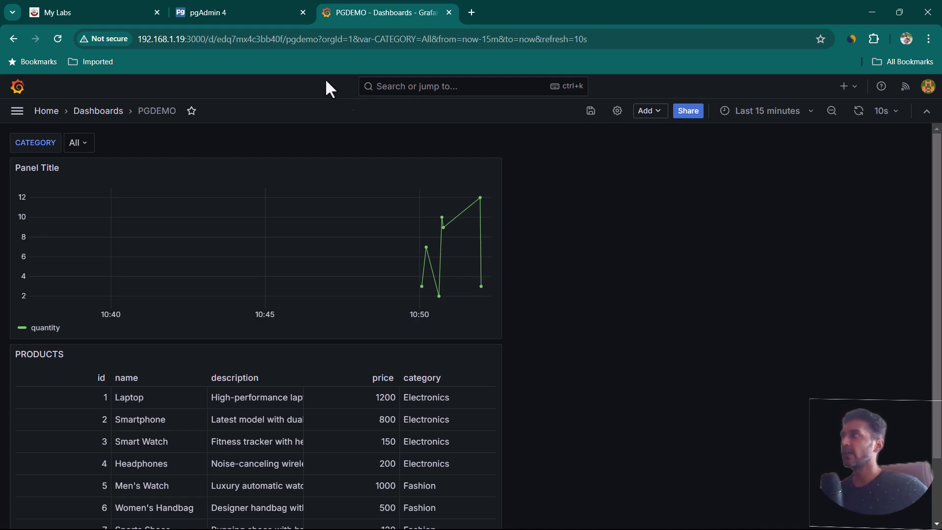
Step: Edit the pgAdmin query to select sum(quantity) from sales, totalling 46
{"action": "left_click", "coordinate": [224, 13]}
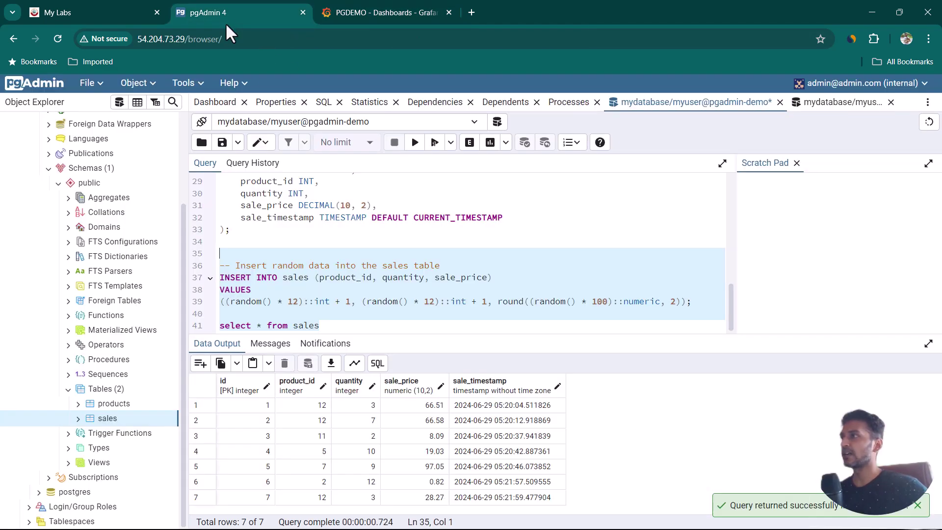
{"action": "left_click", "coordinate": [370, 315]}
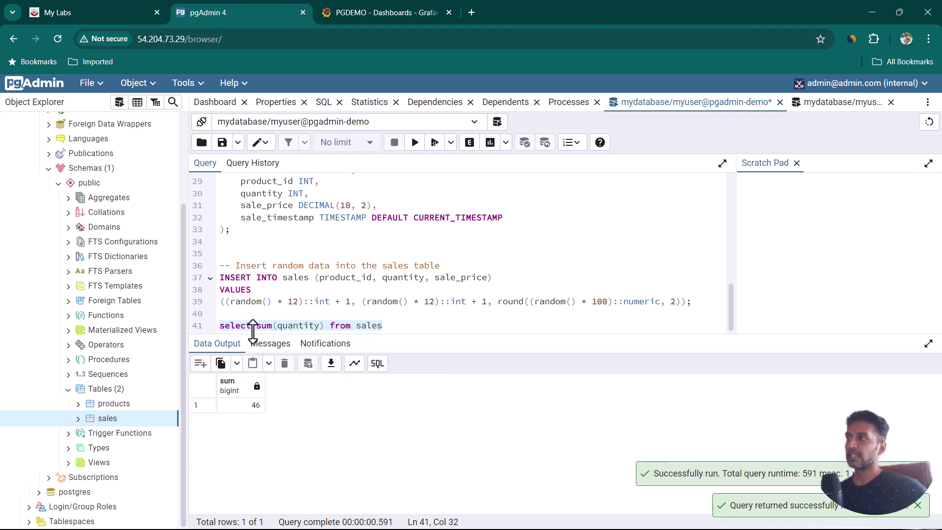
{"action": "left_click", "coordinate": [403, 327]}
{"action": "left_click", "coordinate": [206, 324]}
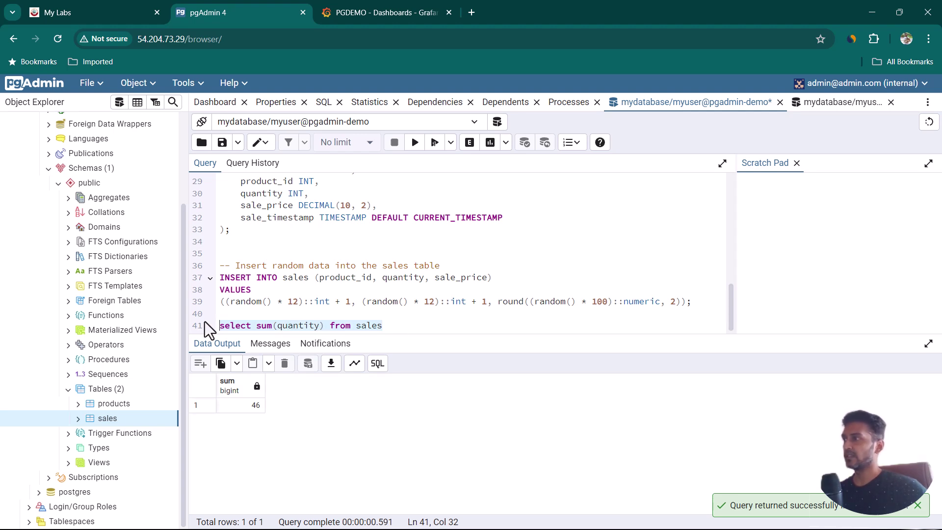
Step: Add a new Stat visualization panel to the dashboard
{"action": "left_click", "coordinate": [406, 11]}
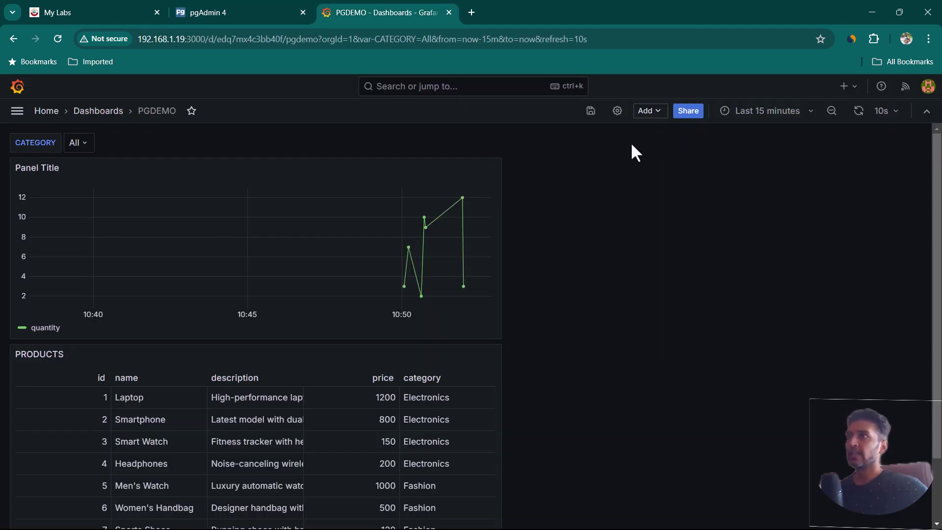
{"action": "left_click", "coordinate": [655, 111]}
{"action": "left_click", "coordinate": [662, 137]}
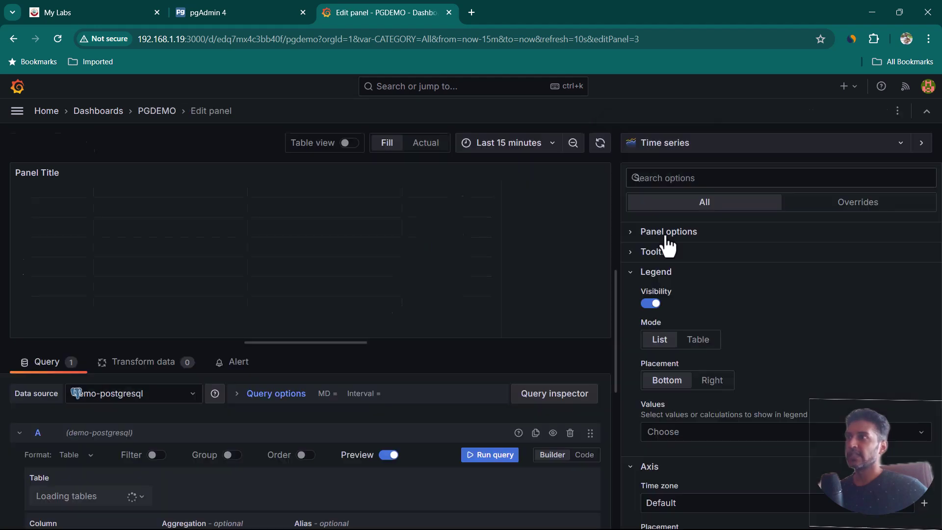
{"action": "left_click", "coordinate": [700, 149]}
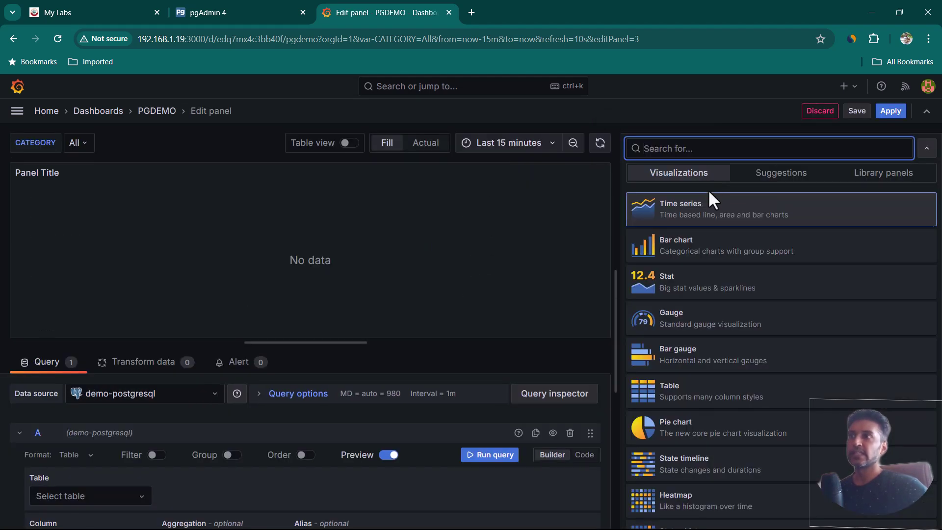
{"action": "left_click", "coordinate": [688, 291]}
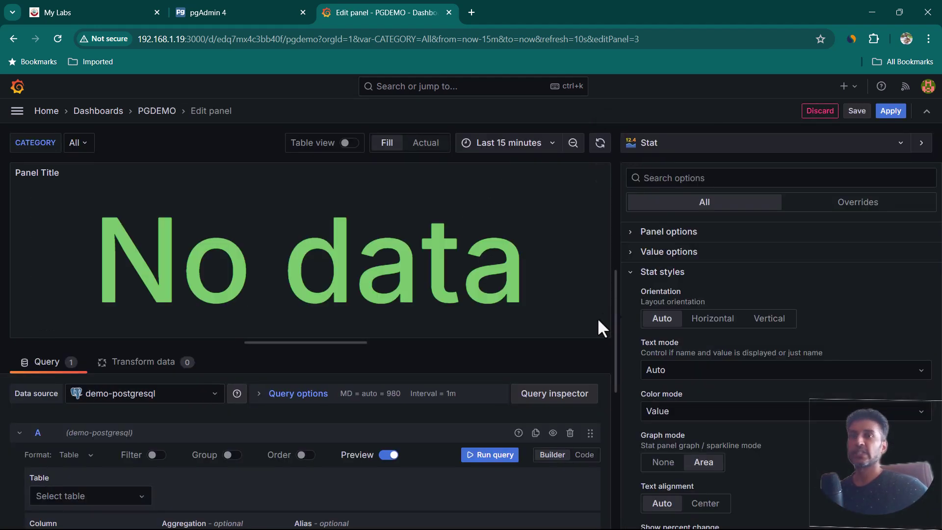
Step: Paste select sum(quantity) from sales into the Code editor and run it, showing 46
{"action": "scroll", "coordinate": [185, 484], "scroll_direction": "down", "scroll_amount": 1}
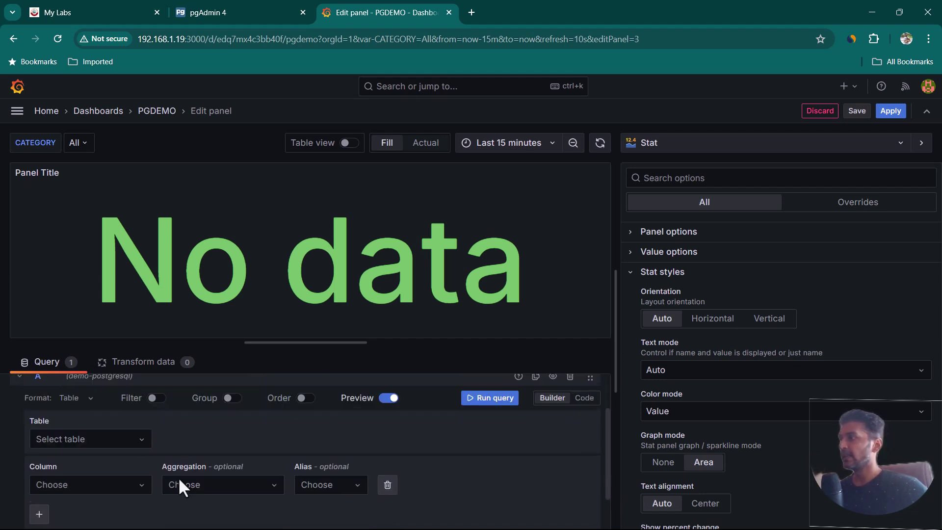
{"action": "scroll", "coordinate": [116, 431], "scroll_direction": "up", "scroll_amount": 1}
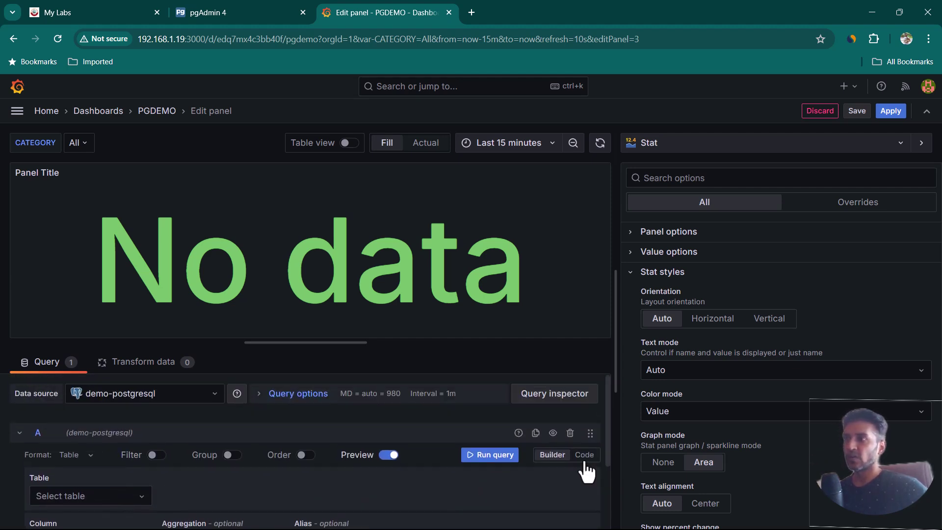
{"action": "left_click", "coordinate": [584, 455]}
{"action": "left_click", "coordinate": [436, 487]}
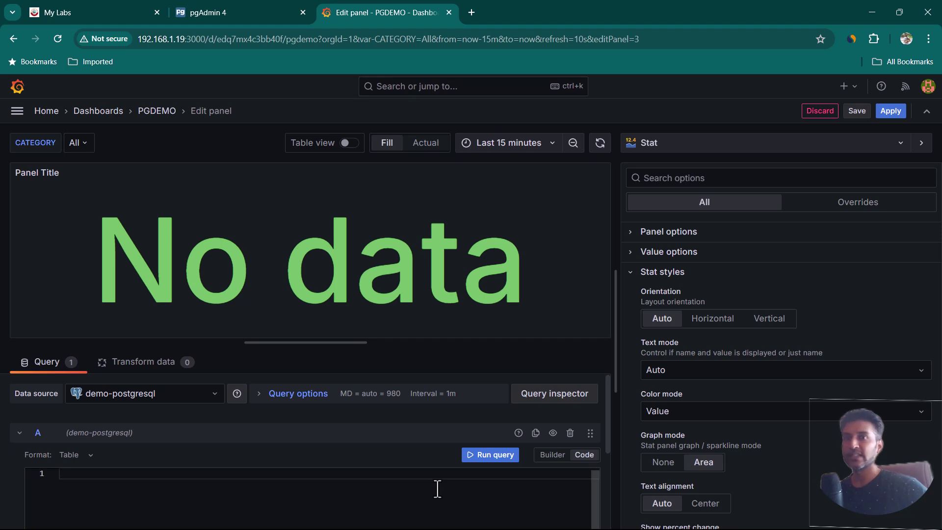
{"action": "scroll", "coordinate": [344, 485], "scroll_direction": "down", "scroll_amount": 1}
{"action": "type", "text": "select sum(quantity) from sales"}
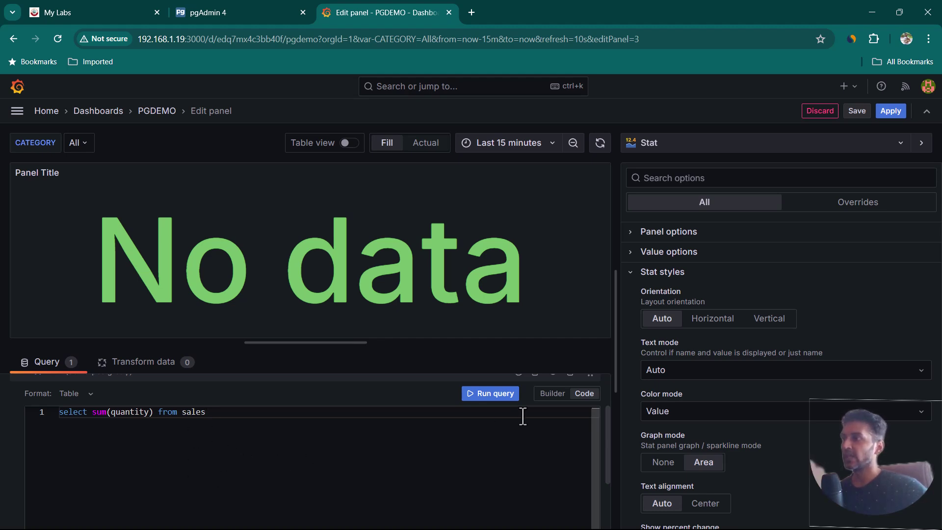
{"action": "left_click", "coordinate": [490, 395]}
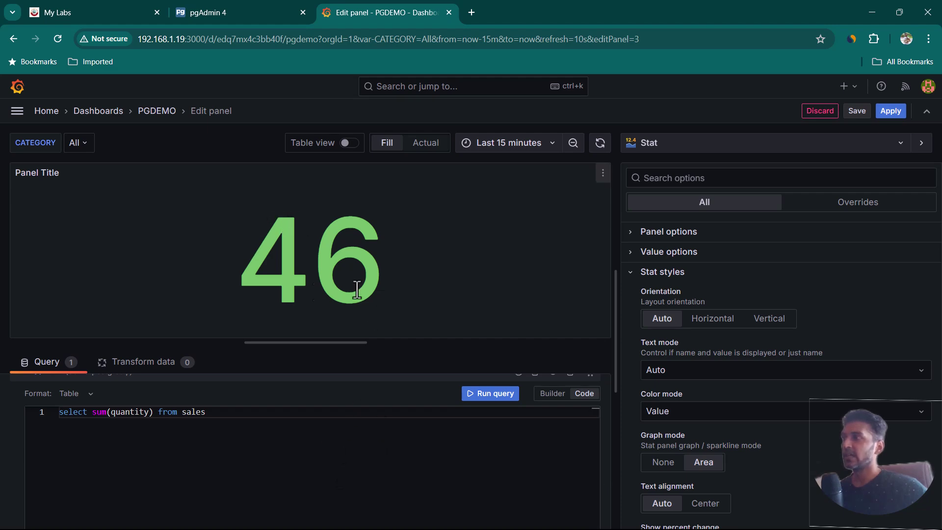
Step: Compare the 46 total against the pgAdmin 4 query results
{"action": "left_click", "coordinate": [232, 16]}
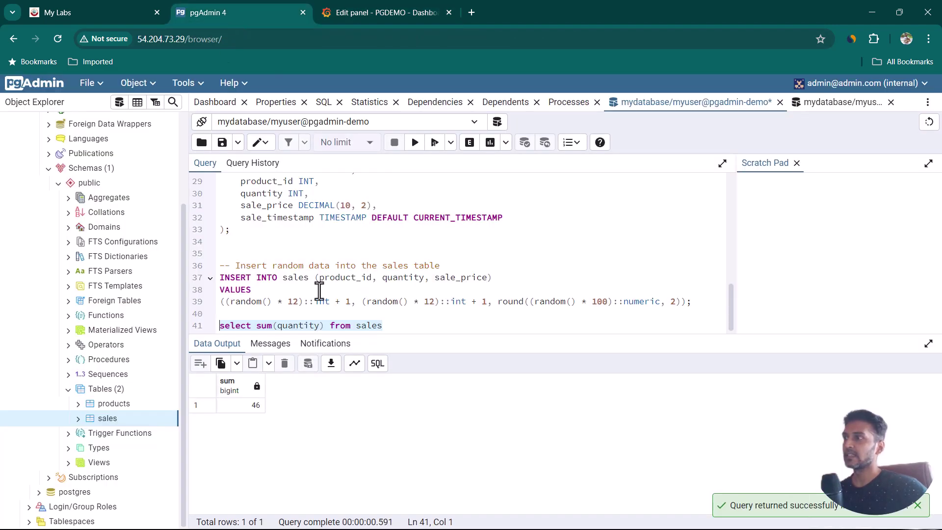
{"action": "left_click", "coordinate": [248, 407]}
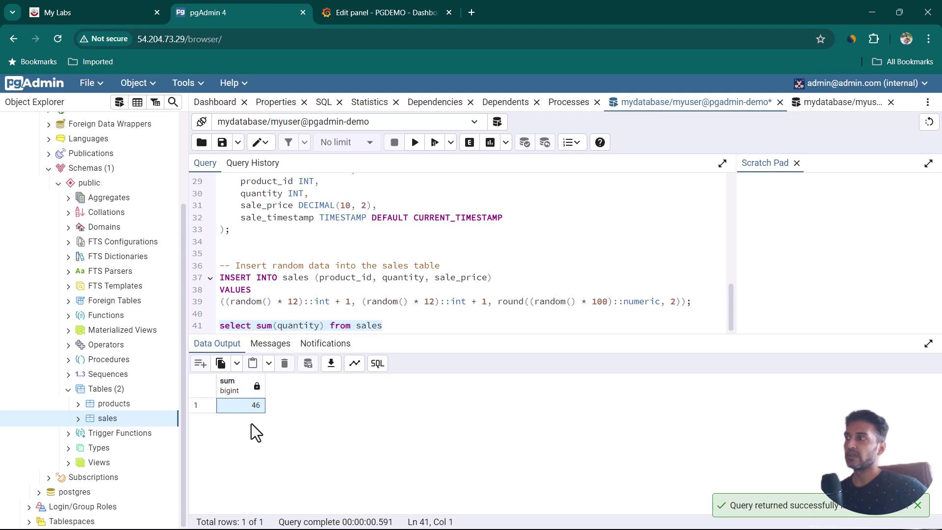
{"action": "left_click", "coordinate": [369, 15]}
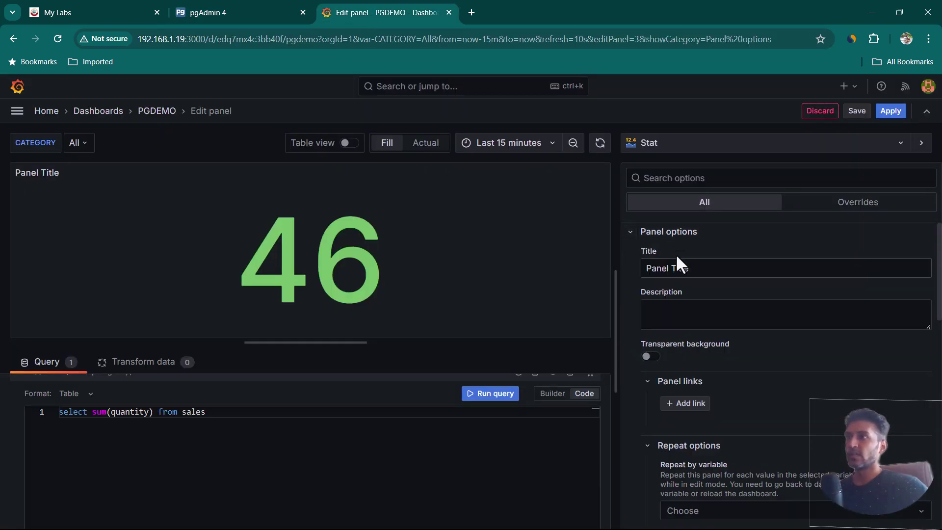
Step: Title the stat panel 'TOTAL SALES' and apply it to the dashboard
{"action": "triple_click", "coordinate": [711, 268]}
{"action": "type", "text": "to"}
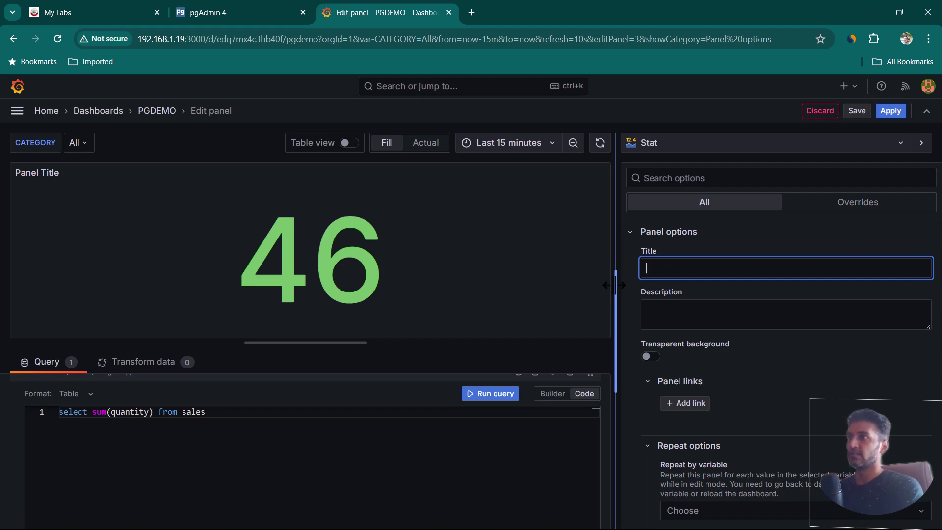
{"action": "type", "text": "TAL SALES"}
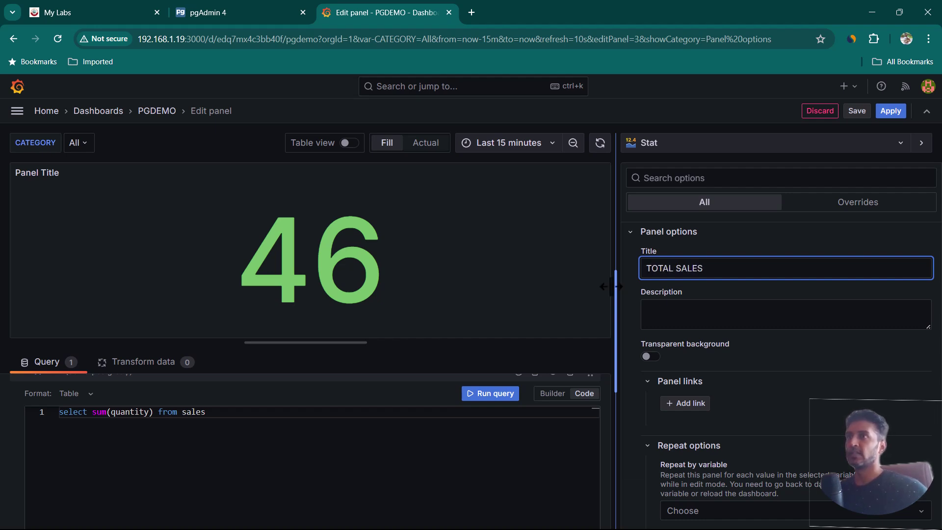
{"action": "left_click", "coordinate": [889, 112]}
Step: Arrange TOTAL SALES, the quantity chart, and PRODUCTS in one row, PRODUCTS rightmost
{"action": "left_click_drag", "start_coordinate": [466, 336], "coordinate": [126, 225]}
{"action": "left_click_drag", "start_coordinate": [148, 261], "coordinate": [229, 193]}
{"action": "left_click_drag", "start_coordinate": [573, 249], "coordinate": [575, 252]}
{"action": "left_click_drag", "start_coordinate": [80, 221], "coordinate": [79, 290]}
{"action": "left_click_drag", "start_coordinate": [500, 525], "coordinate": [427, 499]}
{"action": "left_click_drag", "start_coordinate": [245, 303], "coordinate": [520, 447]}
{"action": "left_click_drag", "start_coordinate": [505, 294], "coordinate": [506, 360]}
{"action": "left_click_drag", "start_coordinate": [77, 292], "coordinate": [78, 362]}
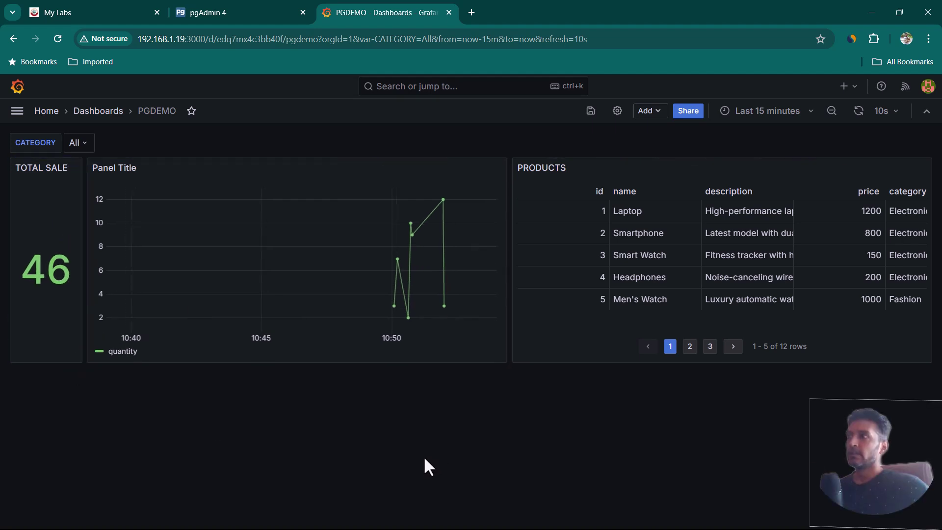